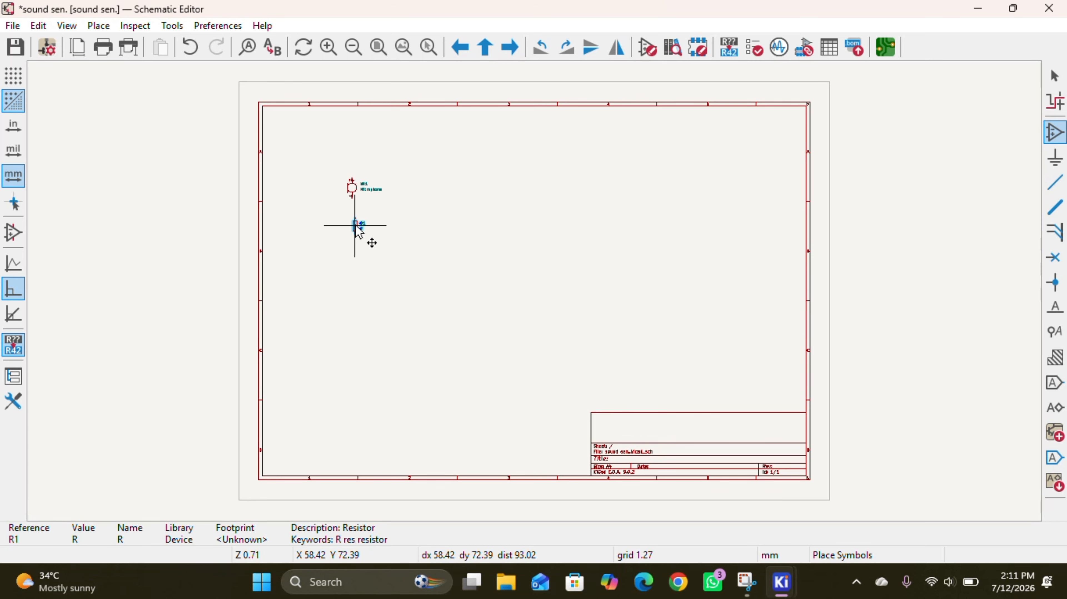
Place the resistor below the microphone and add an unpolarized capacitor (C) to the right of the resistor
{"action": "left_click", "coordinate": [358, 230]}
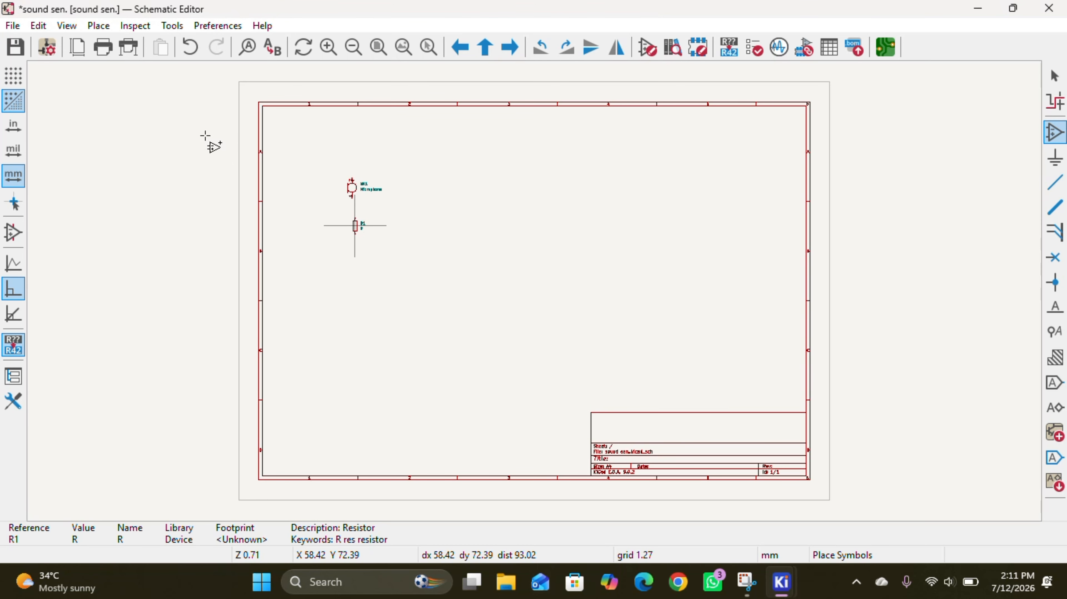
{"action": "left_click", "coordinate": [212, 145]}
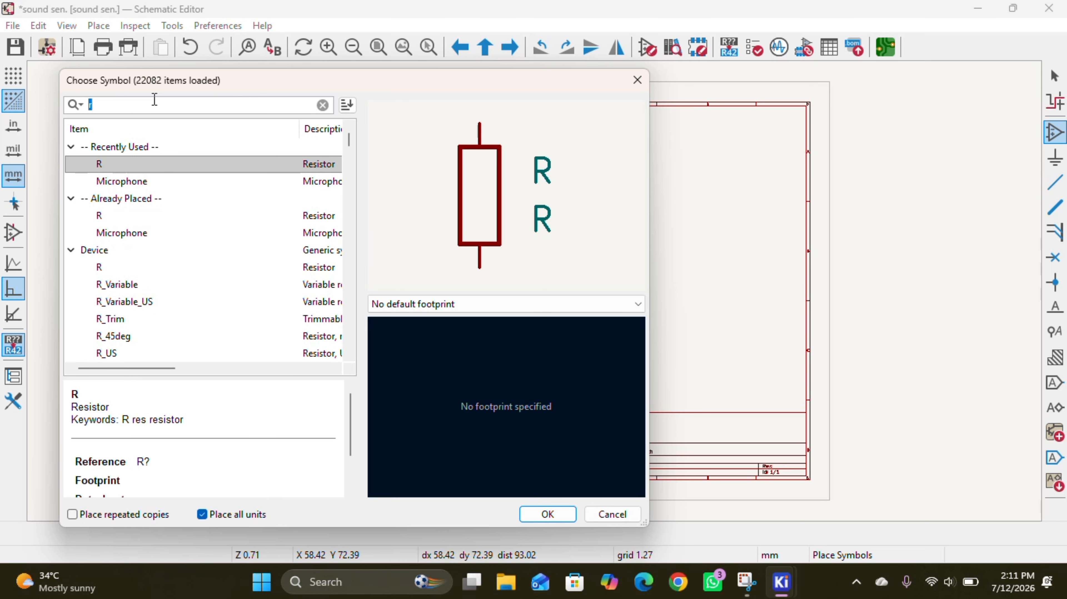
{"action": "key", "text": "BackSpace"}
{"action": "type", "text": "c"}
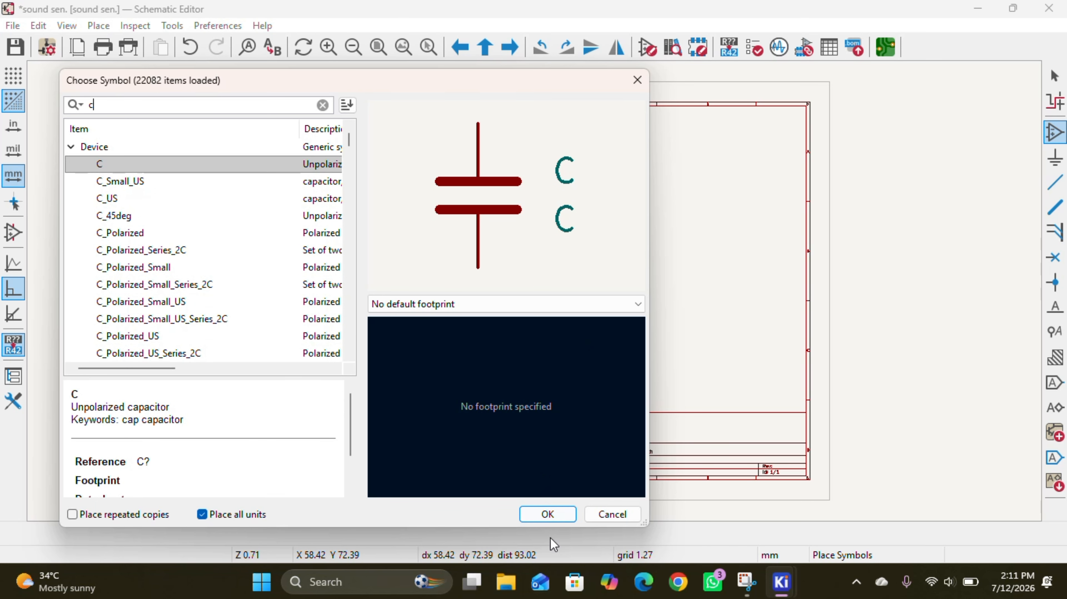
{"action": "left_click", "coordinate": [545, 520]}
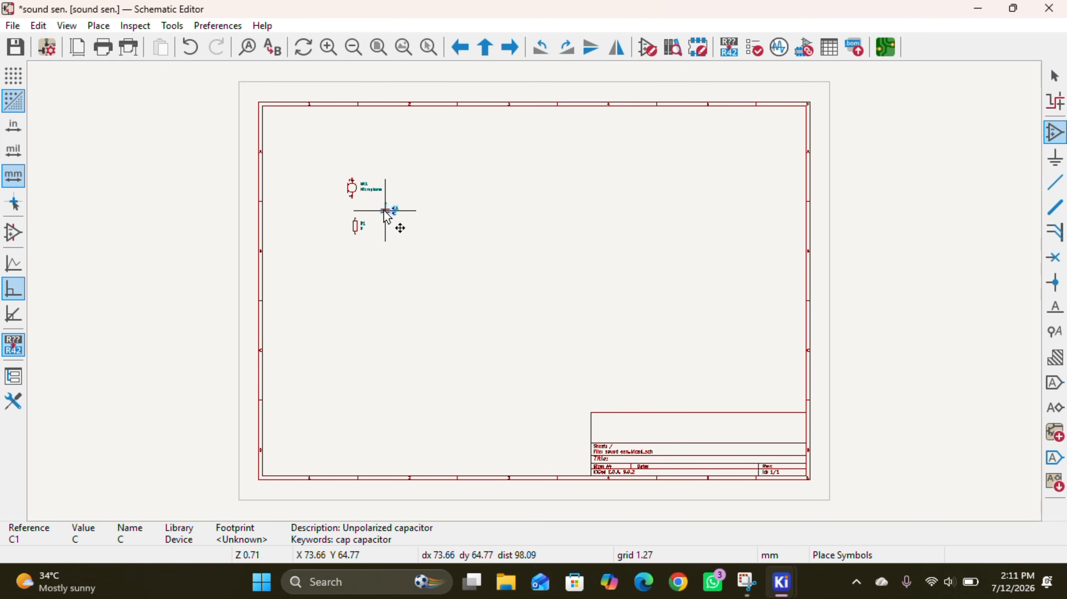
{"action": "left_click", "coordinate": [385, 218]}
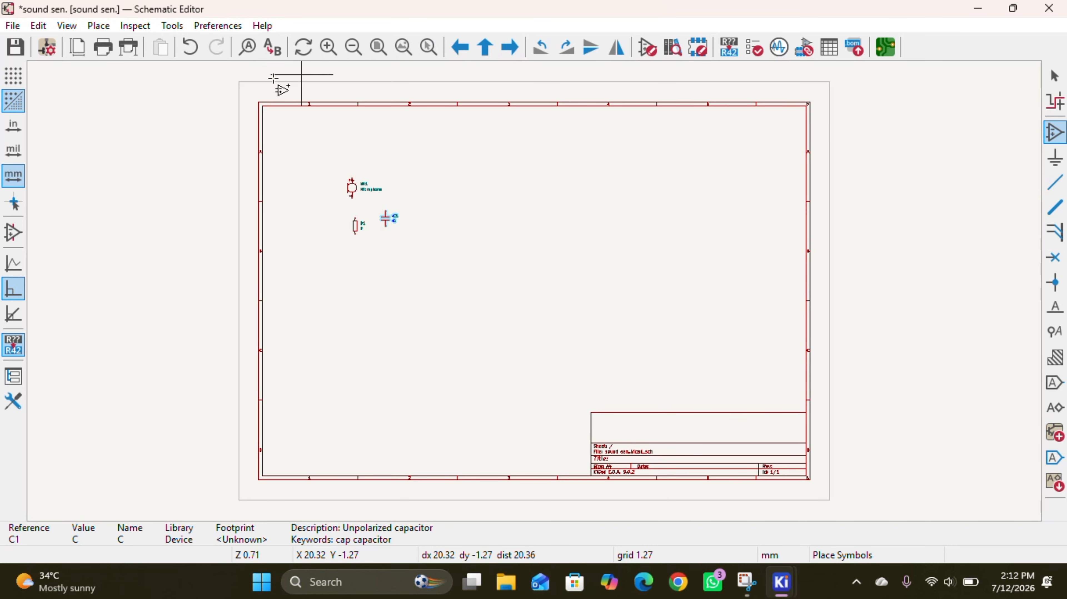
Add a Conn_01x03_Pin connector, rotate it so its pins point up, and place it below the resistor
{"action": "left_click", "coordinate": [387, 188]}
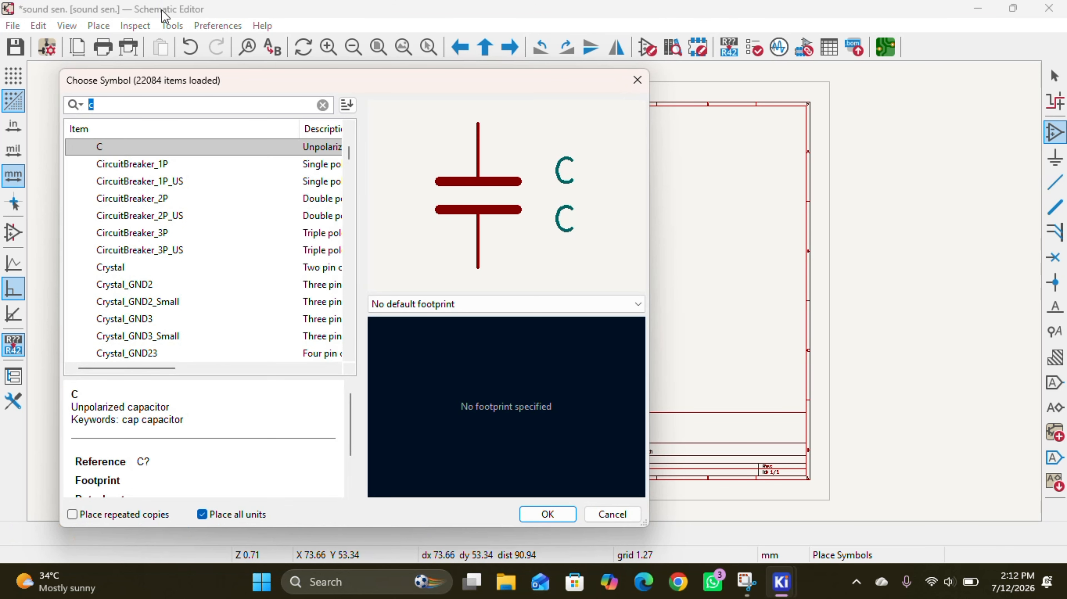
{"action": "key", "text": "BackSpace"}
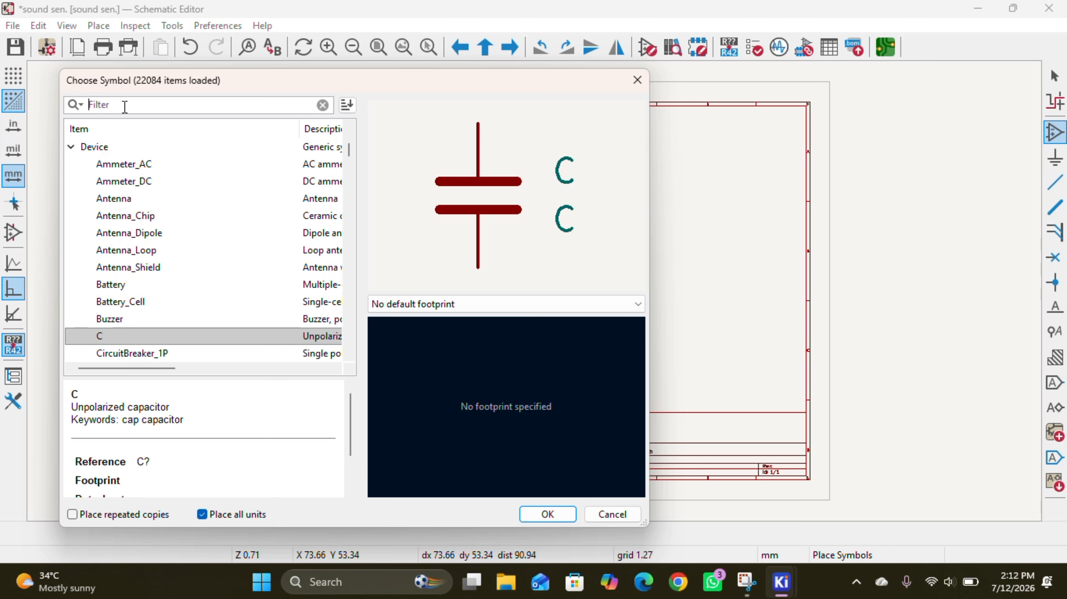
{"action": "type", "text": "con"}
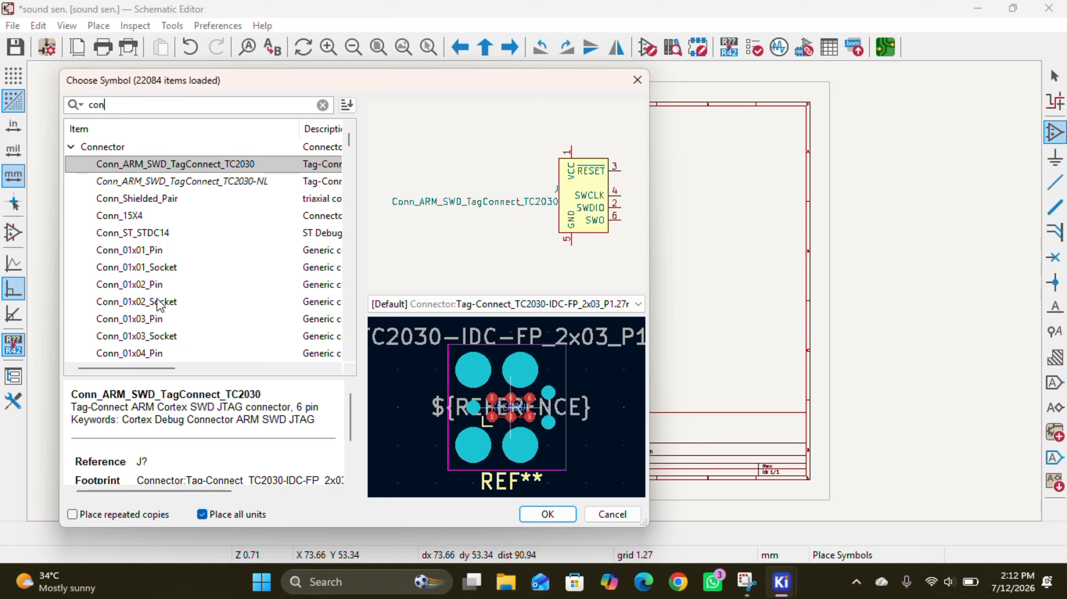
{"action": "left_click", "coordinate": [151, 320]}
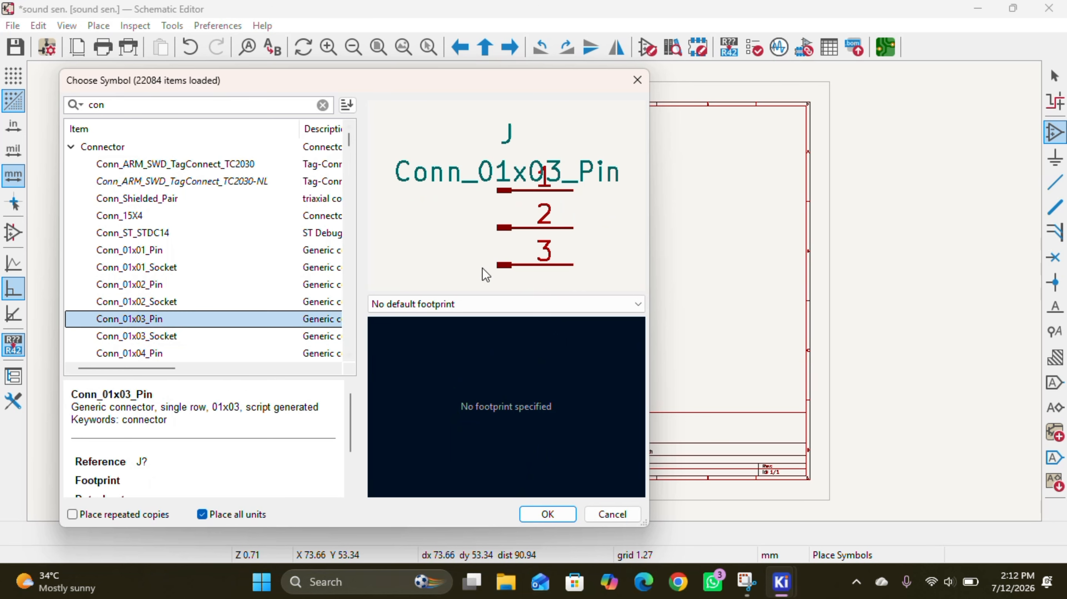
{"action": "left_click", "coordinate": [544, 514]}
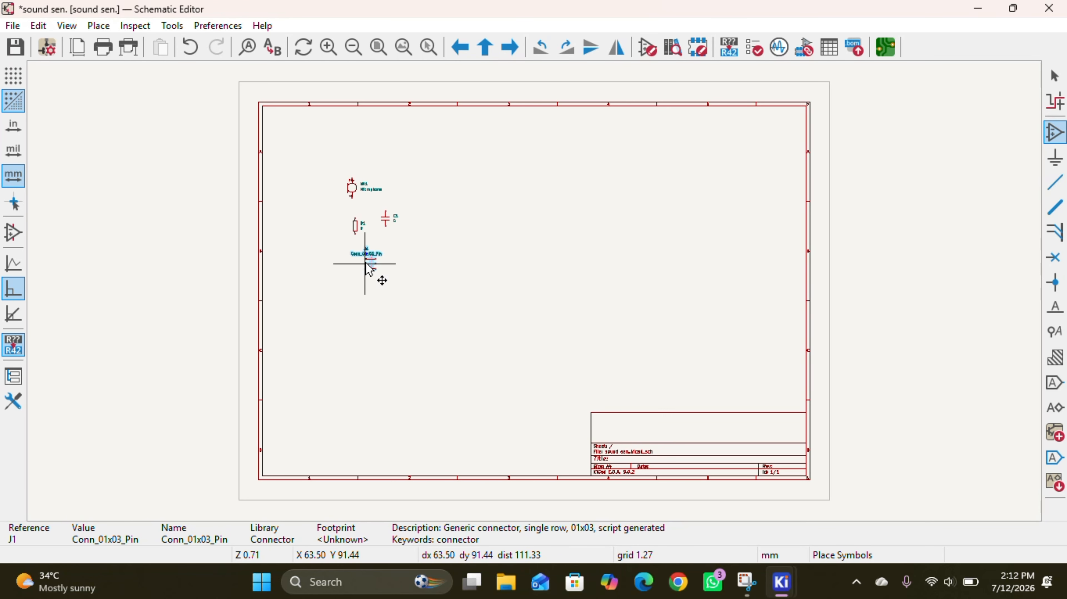
{"action": "scroll", "coordinate": [368, 269], "scroll_direction": "up", "scroll_amount": 3}
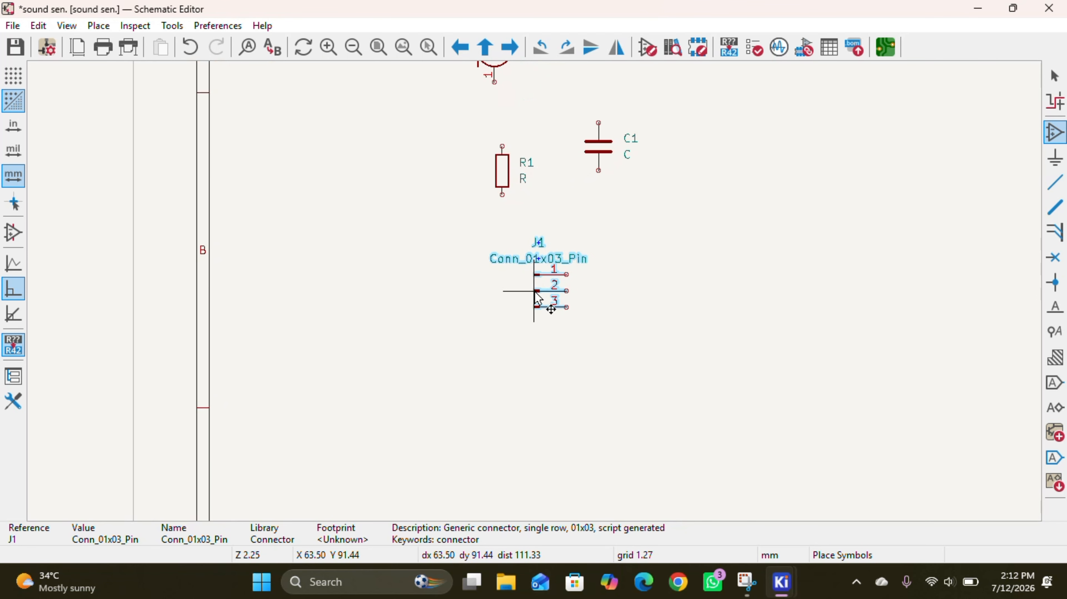
{"action": "scroll", "coordinate": [536, 297], "scroll_direction": "up", "scroll_amount": 1}
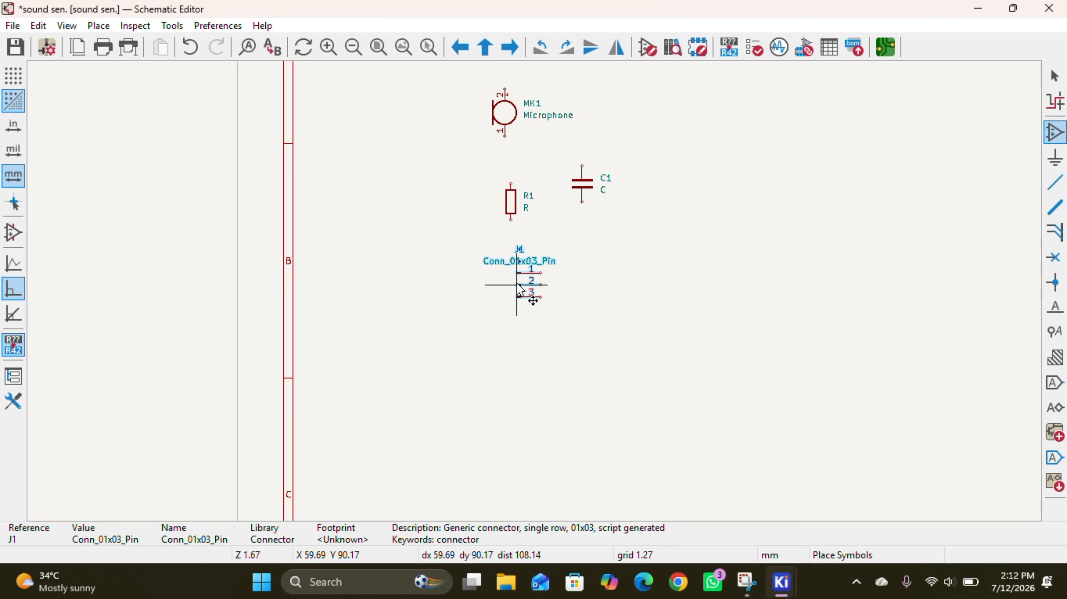
{"action": "key", "text": "r"}
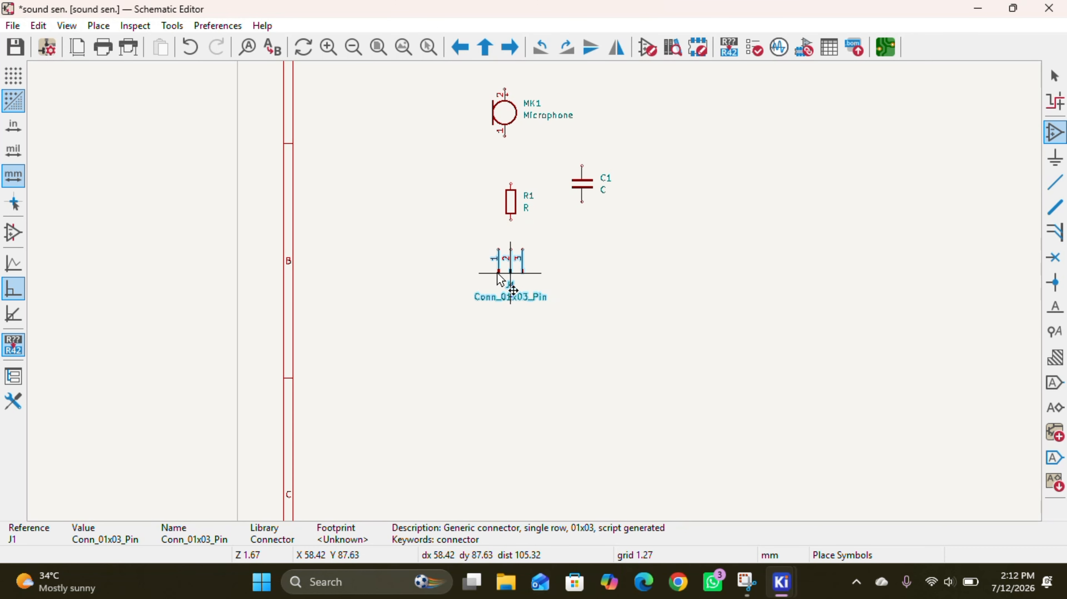
{"action": "left_click", "coordinate": [515, 273]}
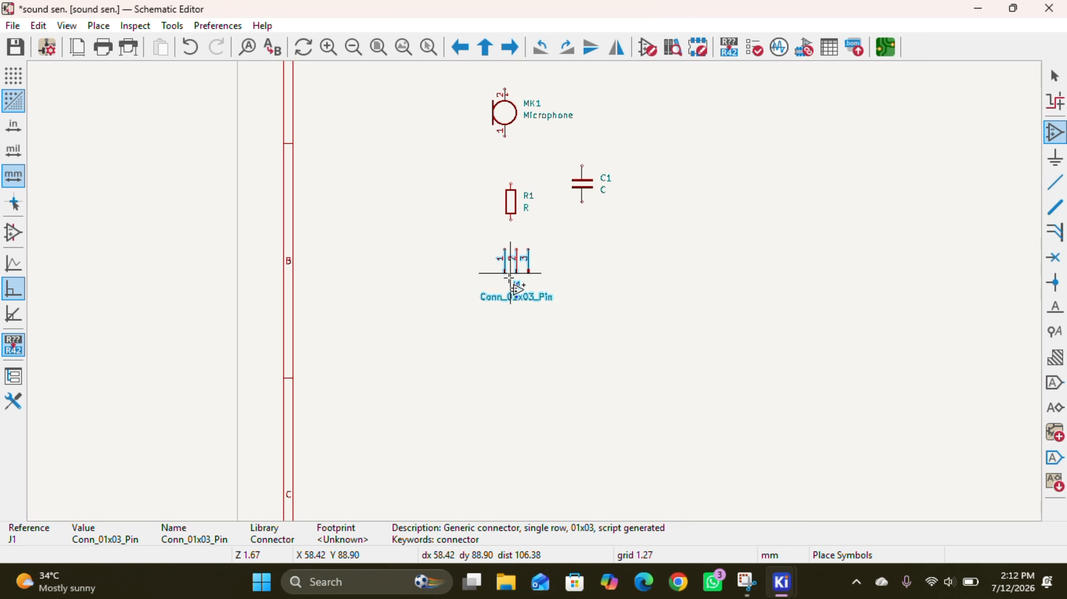
{"action": "left_click", "coordinate": [1055, 76]}
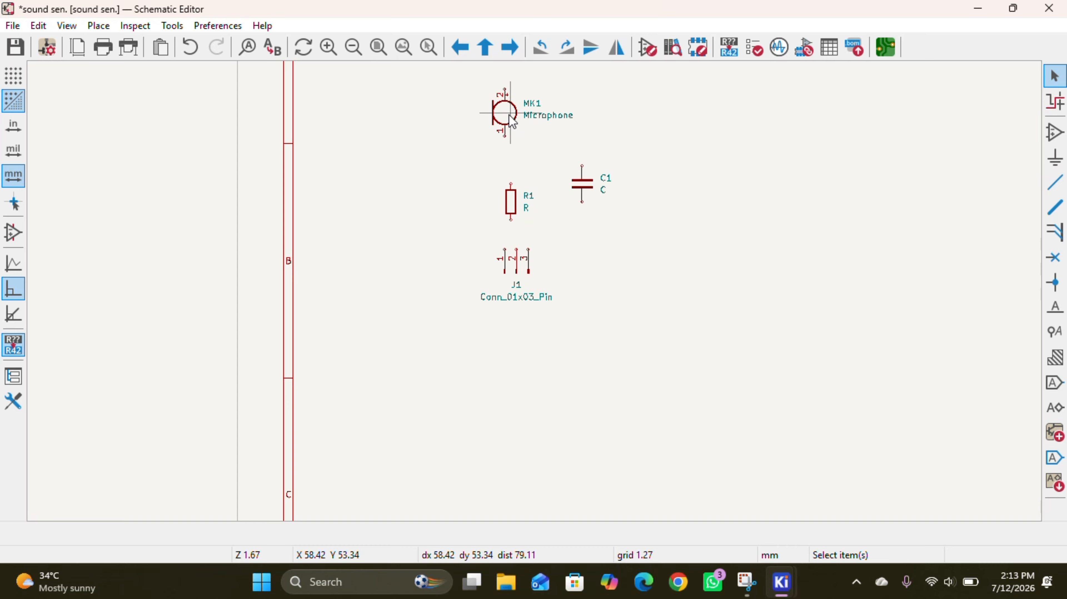
Move microphone MK1 up and left of the resistor, and rotate it so pin 1 faces left and pin 2 right
{"action": "left_click_drag", "start_coordinate": [469, 76], "coordinate": [558, 153]}
{"action": "left_click_drag", "start_coordinate": [503, 108], "coordinate": [439, 148]}
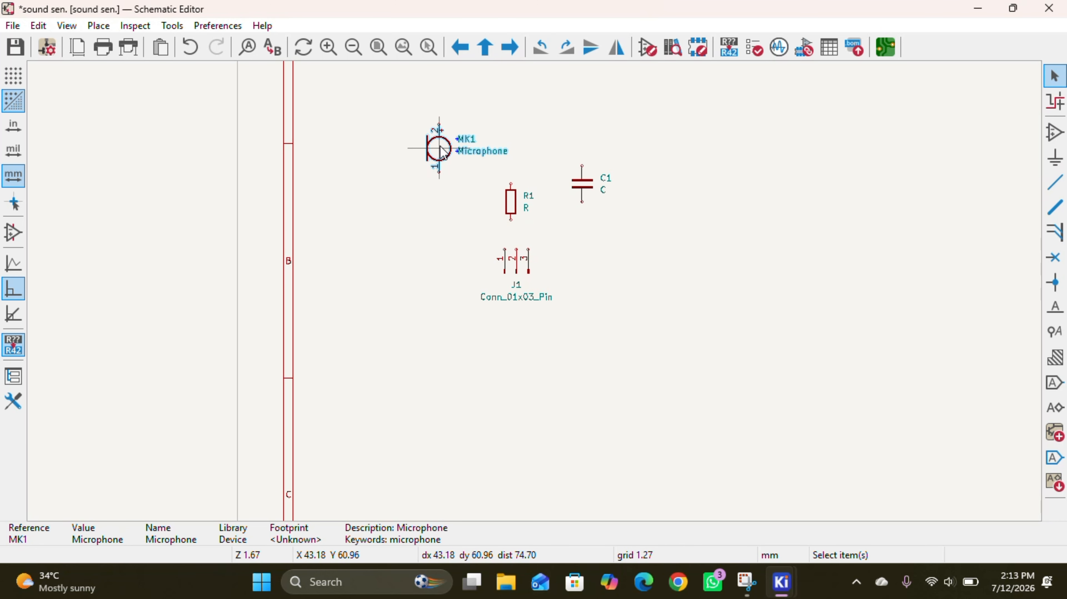
{"action": "key", "text": "r"}
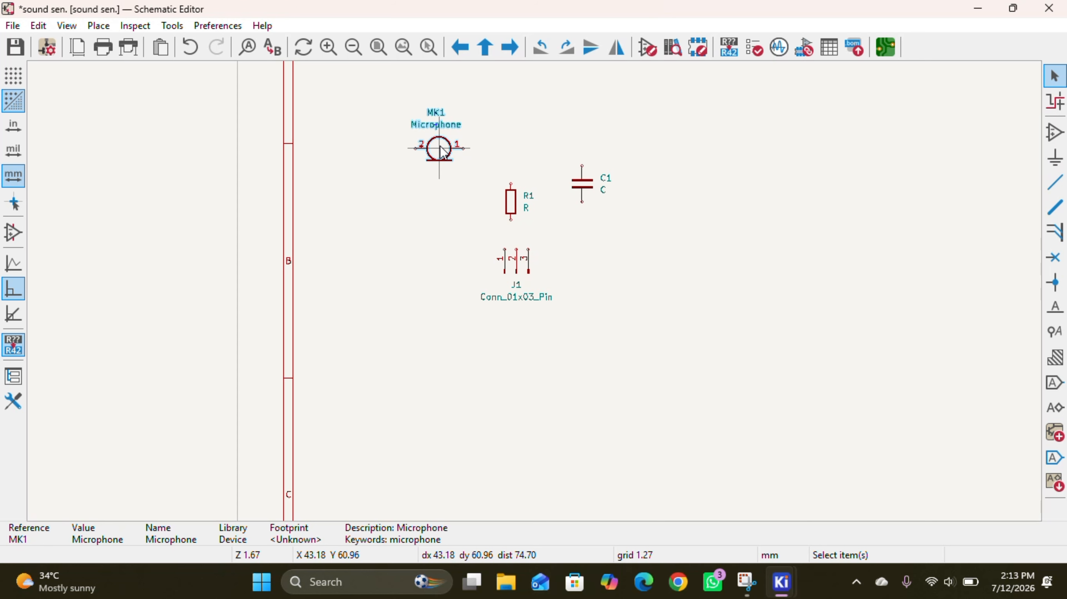
{"action": "key", "text": "r"}
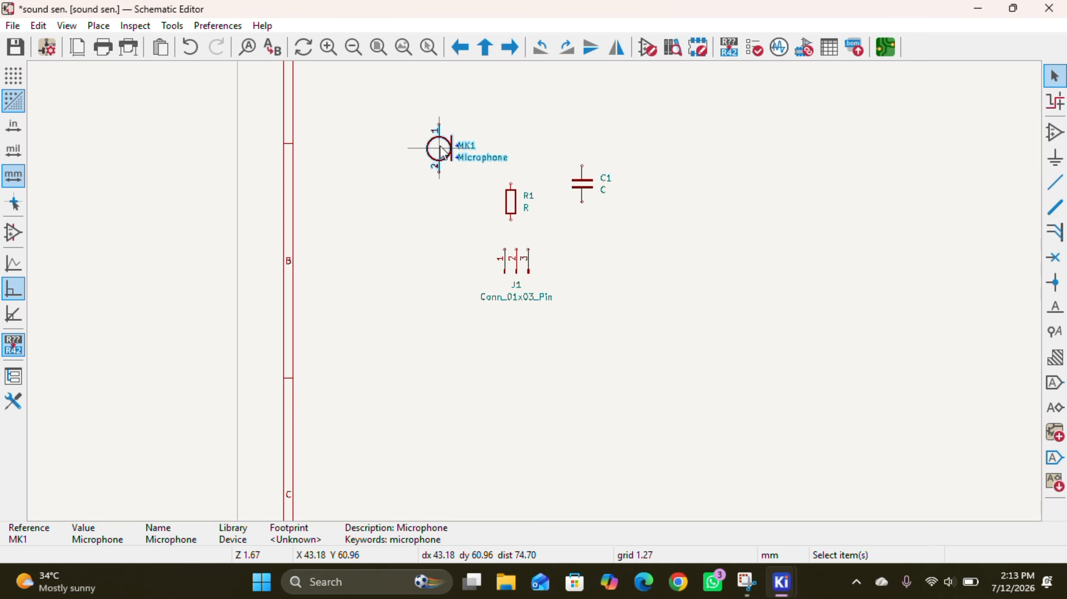
{"action": "key", "text": "r"}
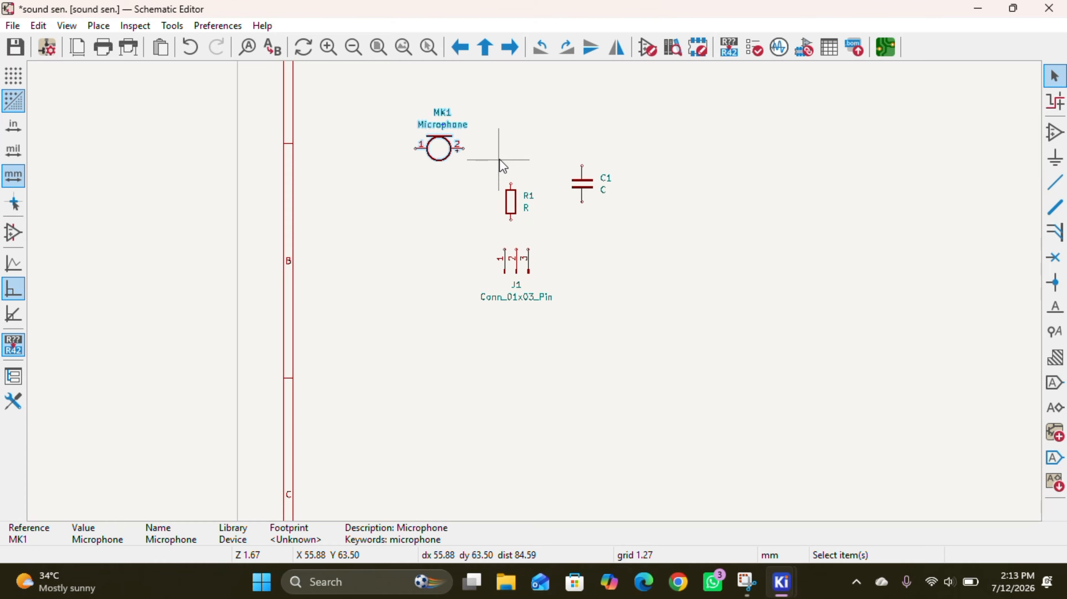
Move resistor R1 directly below microphone MK1
{"action": "scroll", "coordinate": [535, 292], "scroll_direction": "up", "scroll_amount": 3}
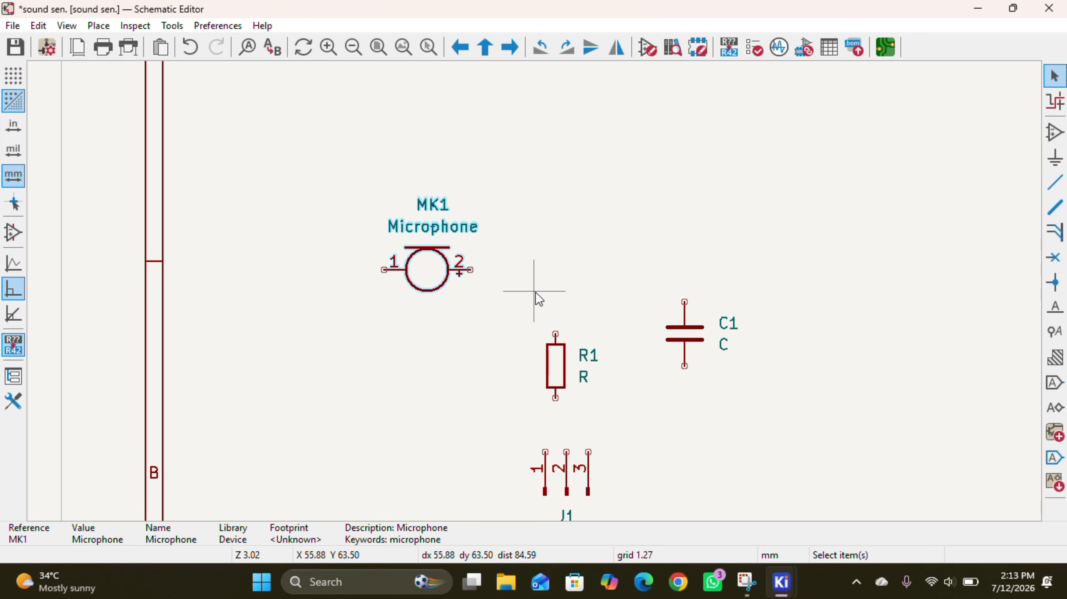
{"action": "scroll", "coordinate": [535, 292], "scroll_direction": "down", "scroll_amount": 3}
{"action": "scroll", "coordinate": [519, 404], "scroll_direction": "up", "scroll_amount": 1}
{"action": "scroll", "coordinate": [535, 293], "scroll_direction": "up", "scroll_amount": 1}
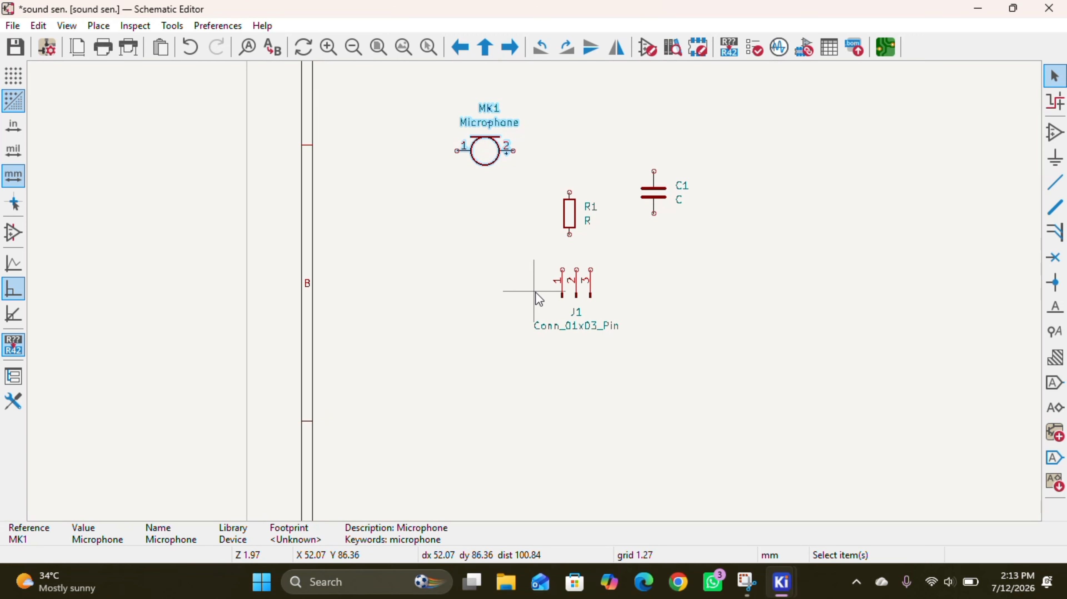
{"action": "scroll", "coordinate": [570, 151], "scroll_direction": "up", "scroll_amount": 3}
{"action": "scroll", "coordinate": [535, 293], "scroll_direction": "down", "scroll_amount": 1}
{"action": "scroll", "coordinate": [535, 293], "scroll_direction": "down", "scroll_amount": 3}
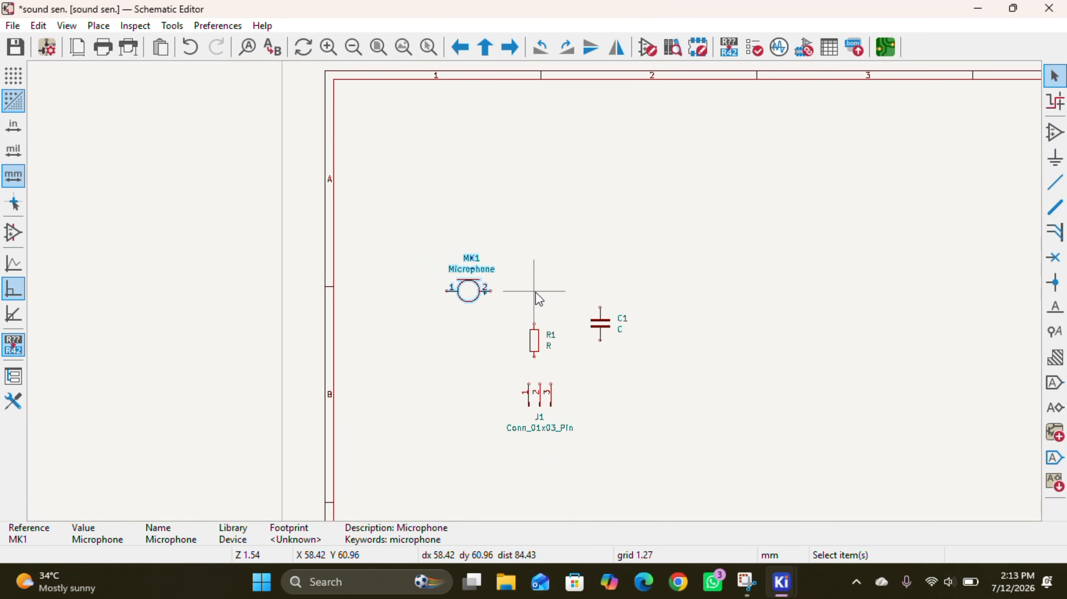
{"action": "scroll", "coordinate": [535, 292], "scroll_direction": "up", "scroll_amount": 1}
{"action": "scroll", "coordinate": [536, 294], "scroll_direction": "up", "scroll_amount": 3}
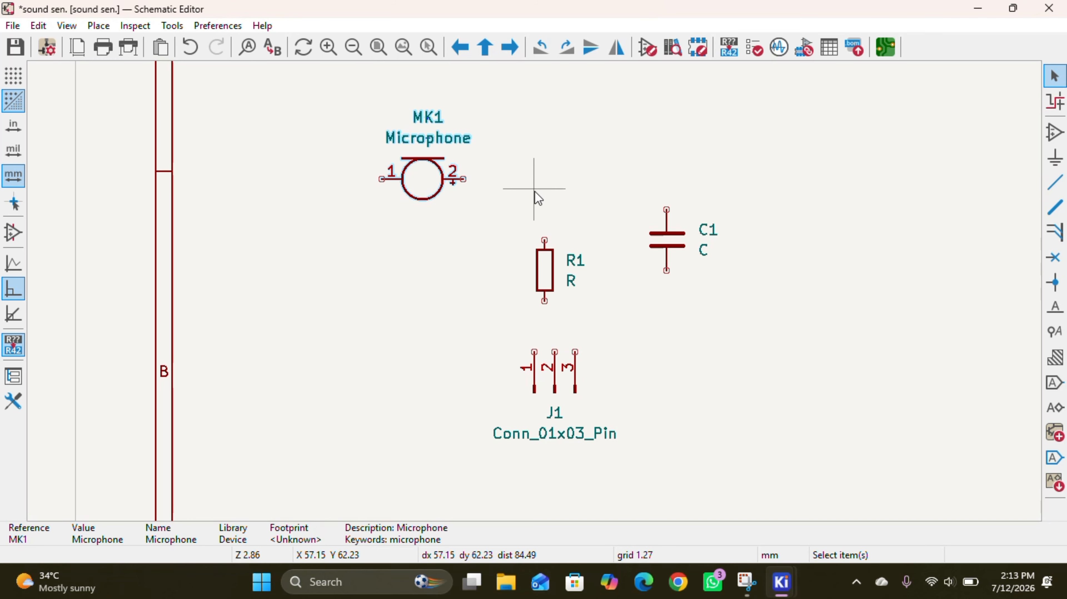
{"action": "left_click_drag", "start_coordinate": [515, 204], "coordinate": [615, 325]}
{"action": "left_click_drag", "start_coordinate": [558, 281], "coordinate": [426, 267]}
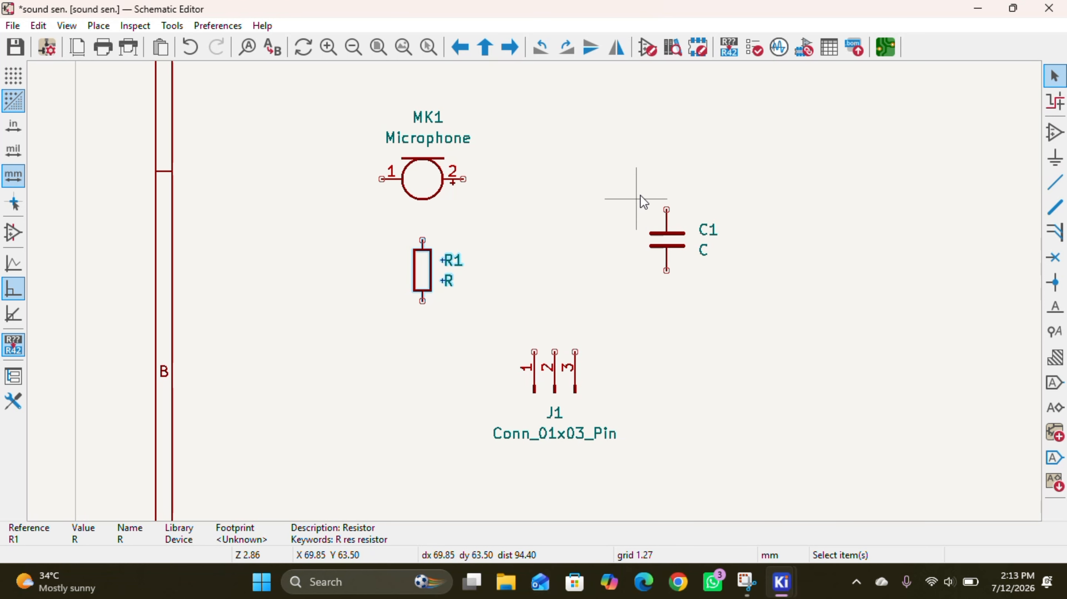
Move capacitor C1 beside resistor R1, level with it, and move connector J1 up beneath the two parts
{"action": "left_click_drag", "start_coordinate": [643, 202], "coordinate": [734, 295]}
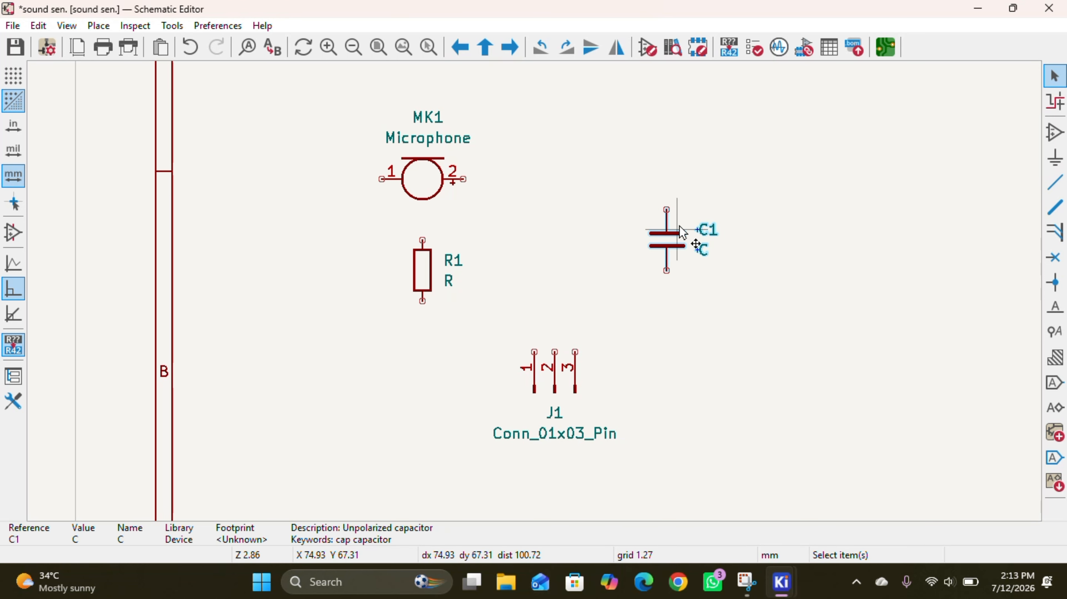
{"action": "left_click_drag", "start_coordinate": [668, 241], "coordinate": [492, 272]}
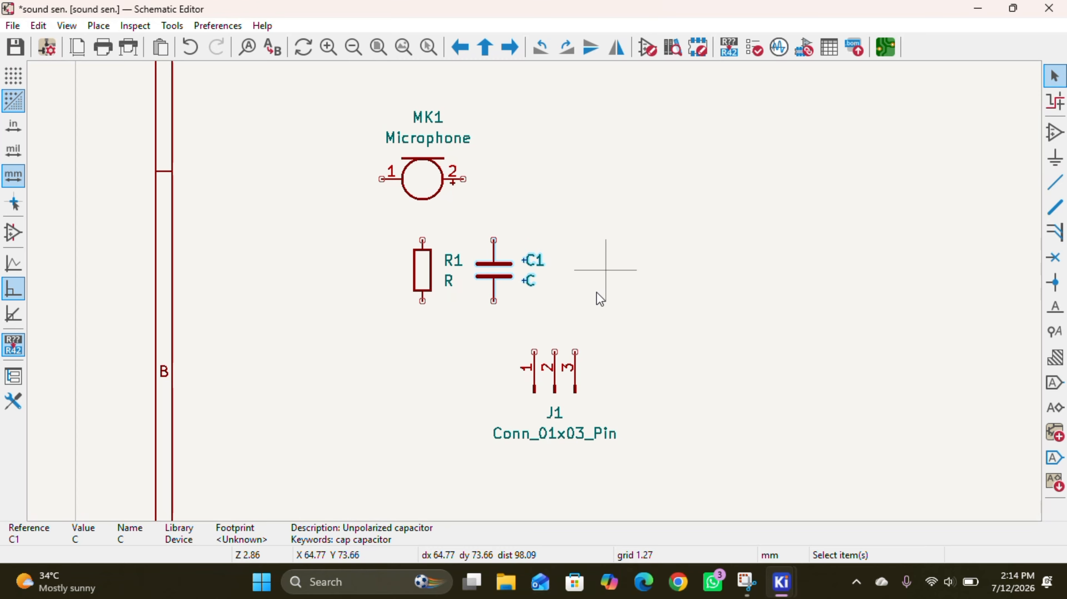
{"action": "left_click_drag", "start_coordinate": [495, 347], "coordinate": [638, 423]}
{"action": "left_click_drag", "start_coordinate": [544, 410], "coordinate": [459, 382]}
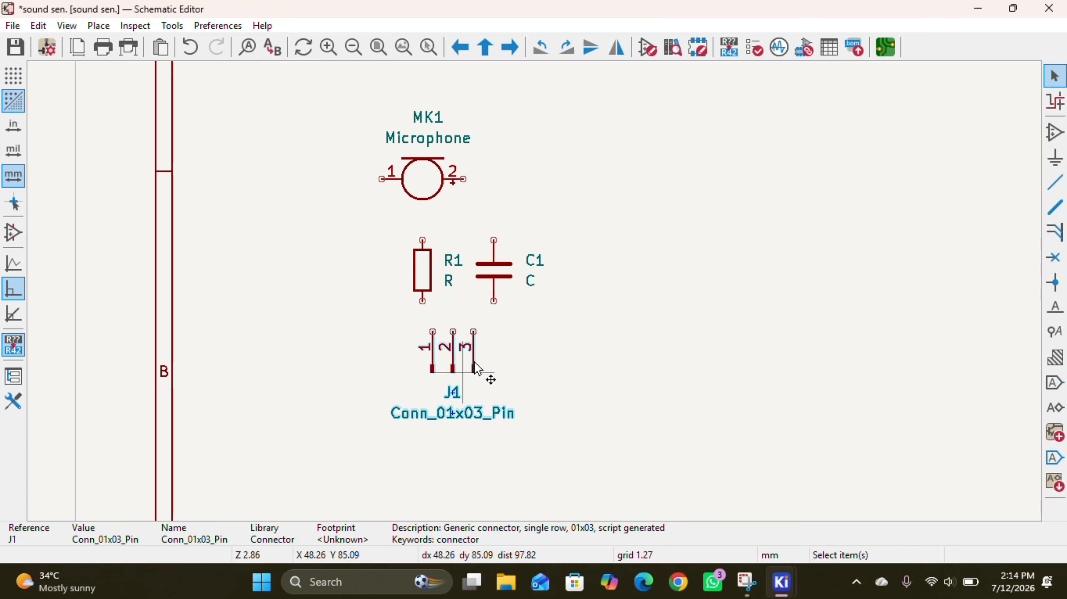
Wire pin 1 of microphone MK1 down to pin 1 of connector J1, passing left of the resistor
{"action": "key", "text": "super+shift+s"}
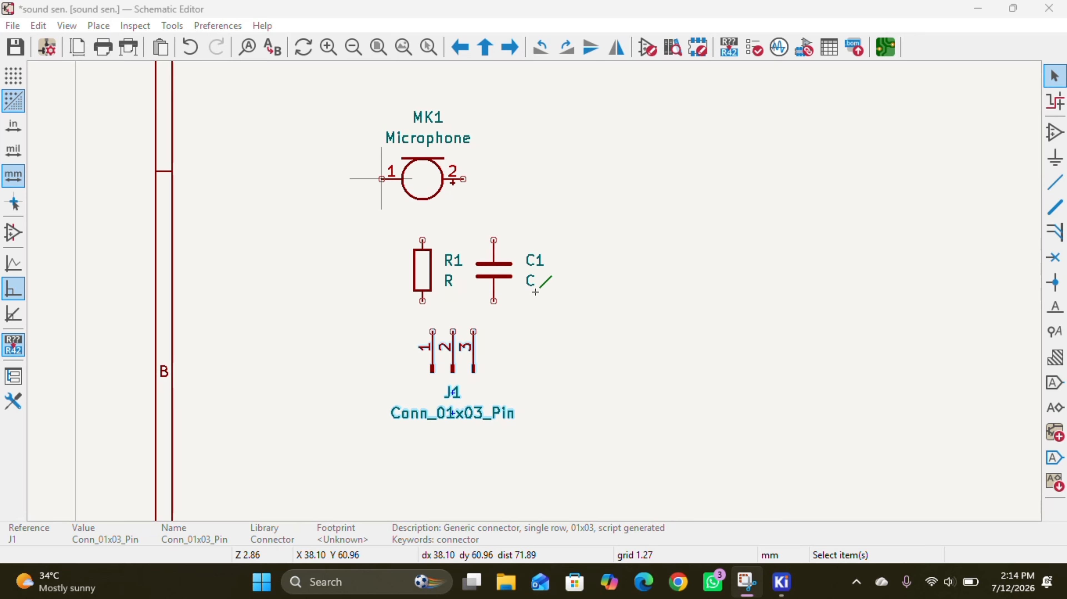
{"action": "scroll", "coordinate": [381, 179], "scroll_direction": "up", "scroll_amount": 4}
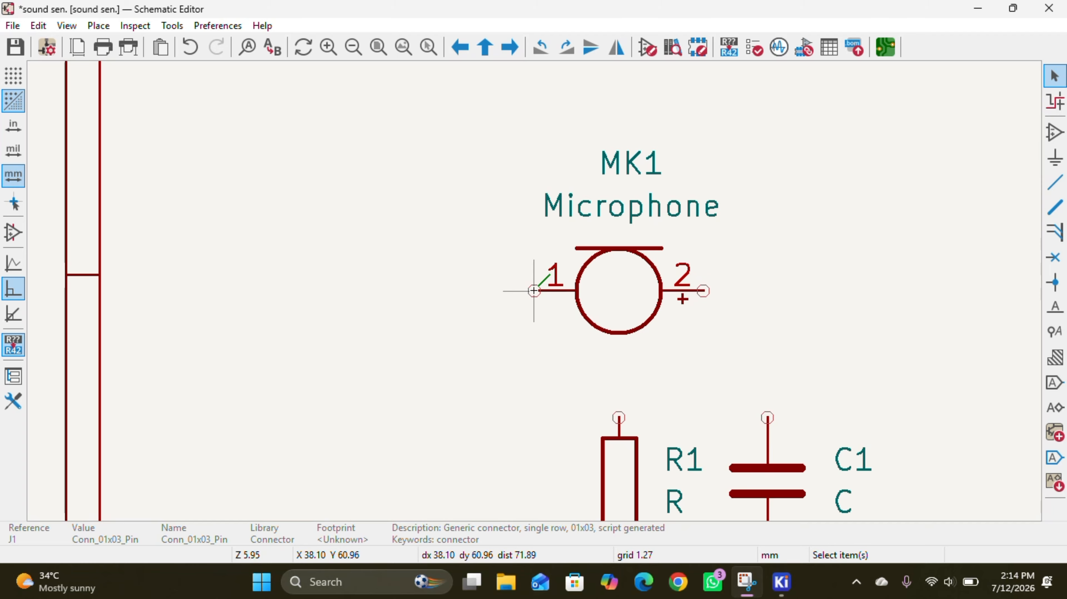
{"action": "left_click", "coordinate": [534, 291]}
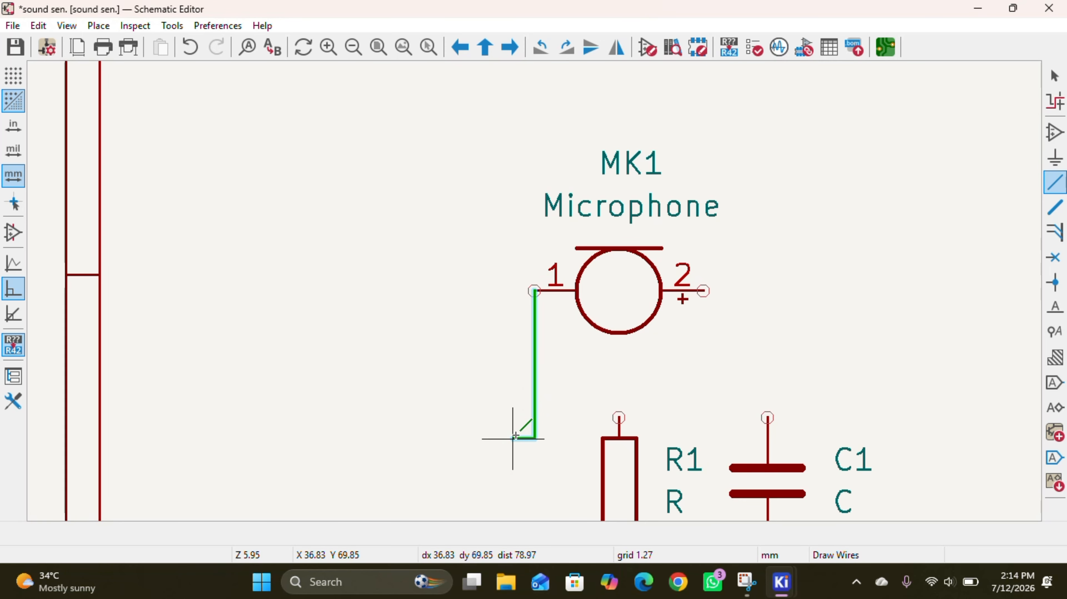
{"action": "scroll", "coordinate": [513, 434], "scroll_direction": "down", "scroll_amount": 3}
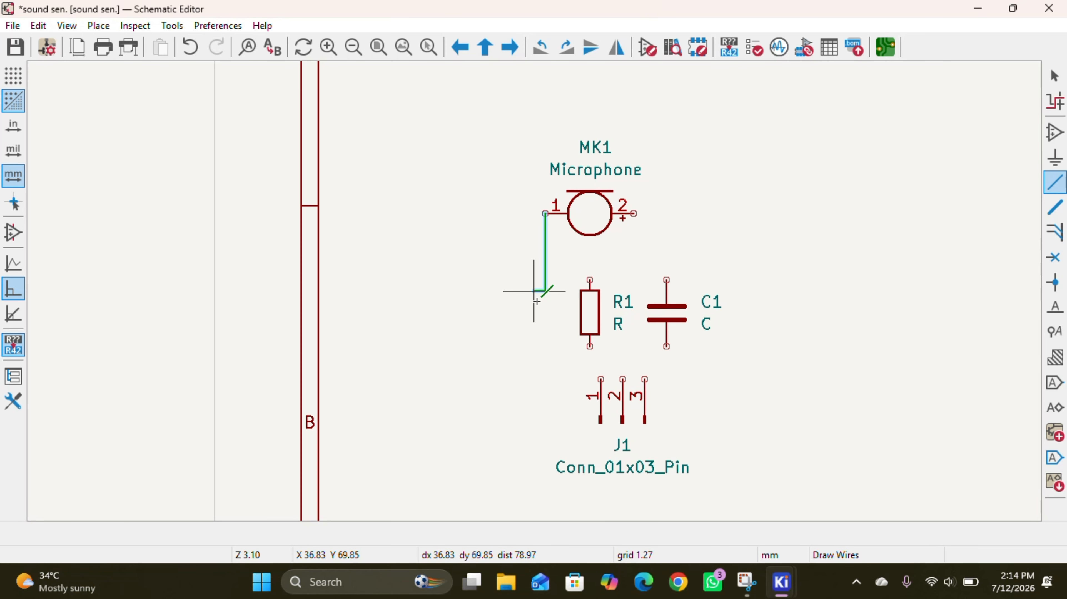
{"action": "left_click", "coordinate": [600, 379]}
{"action": "key", "text": "Escape"}
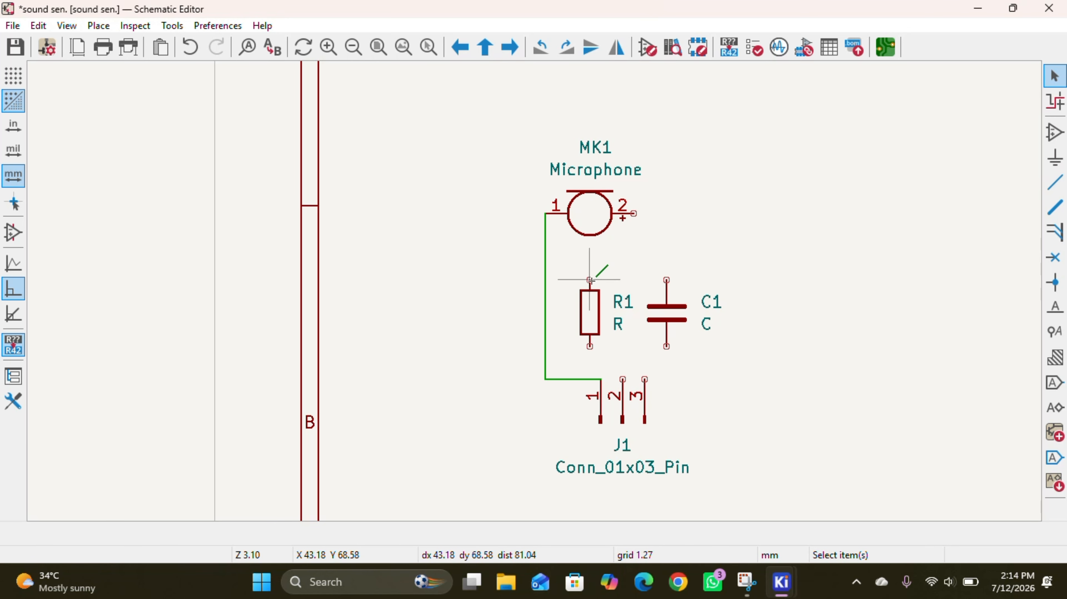
Wire the upper pin of resistor R1 to the upper pin of capacitor C1
{"action": "key", "text": "w"}
{"action": "left_click", "coordinate": [666, 280]}
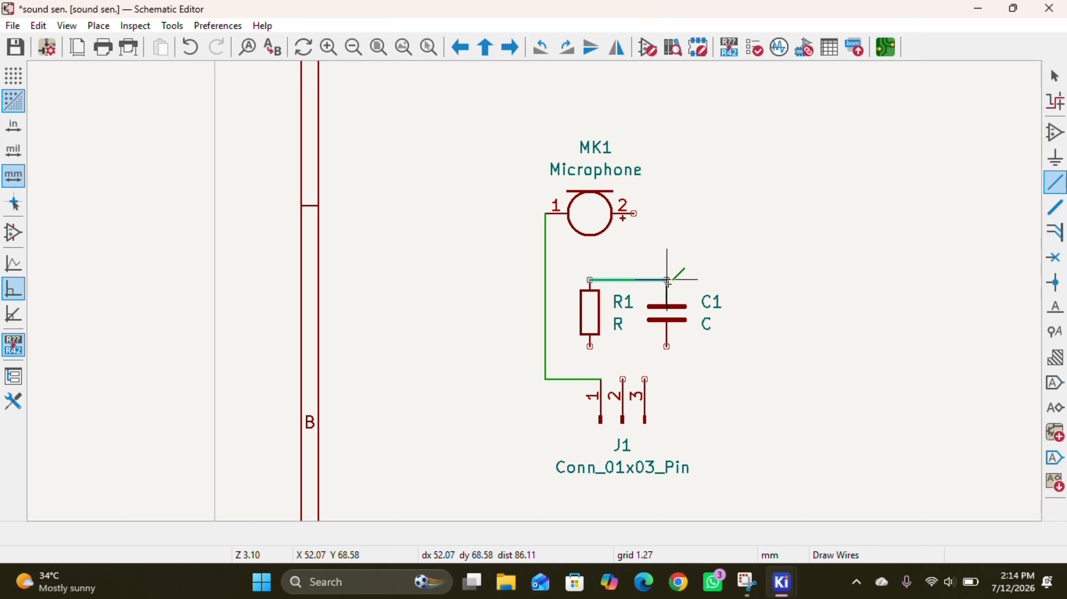
{"action": "key", "text": "Escape"}
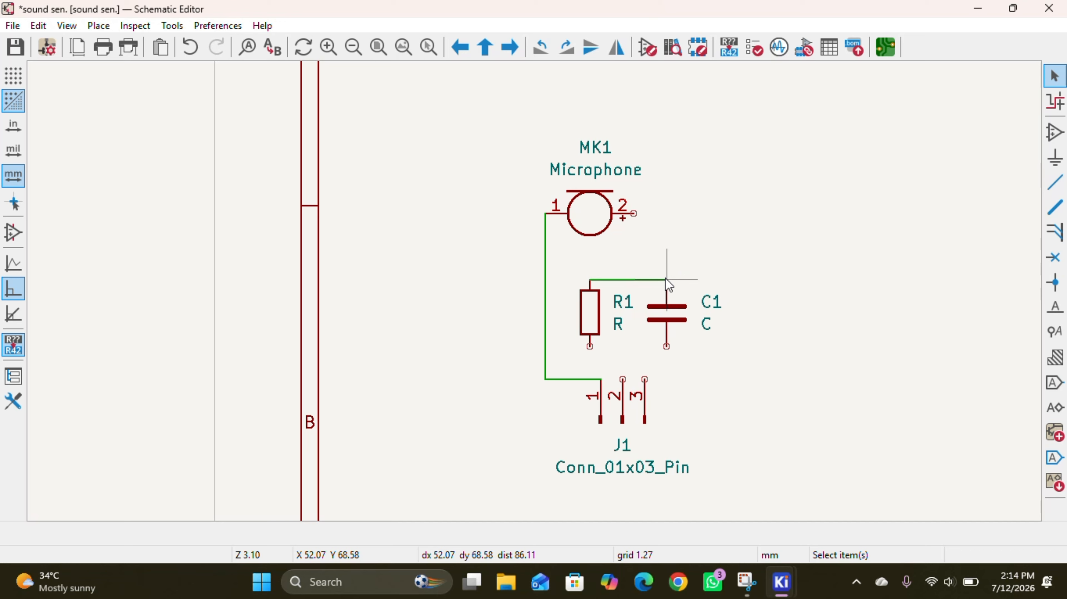
Wire pin 2 of microphone MK1 down to the wire joining resistor R1 and capacitor C1
{"action": "left_click", "coordinate": [633, 214]}
{"action": "key", "text": "w"}
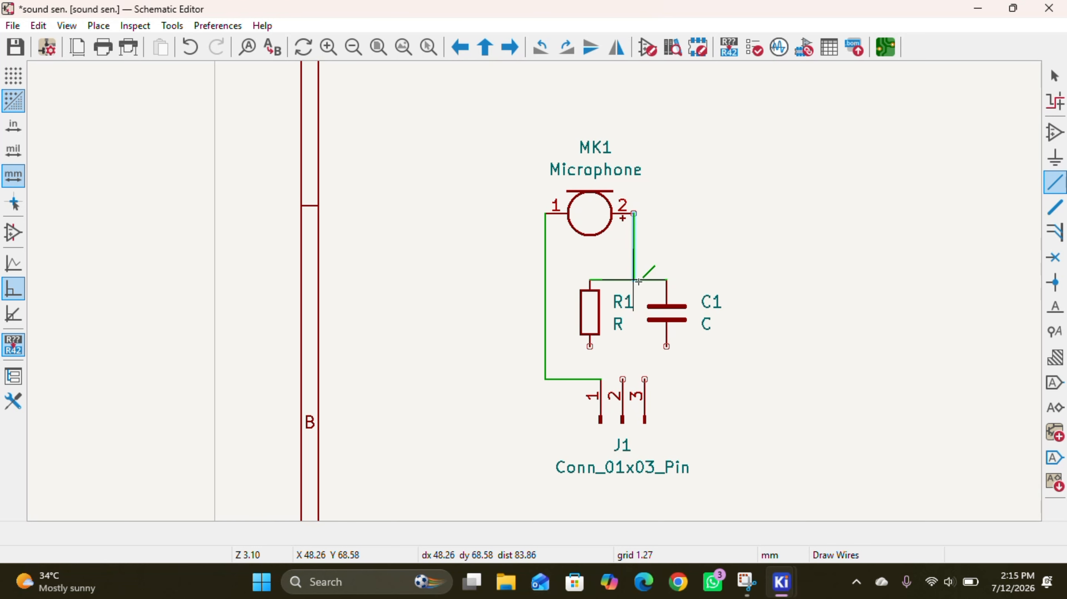
{"action": "left_click", "coordinate": [635, 280]}
{"action": "key", "text": "Escape"}
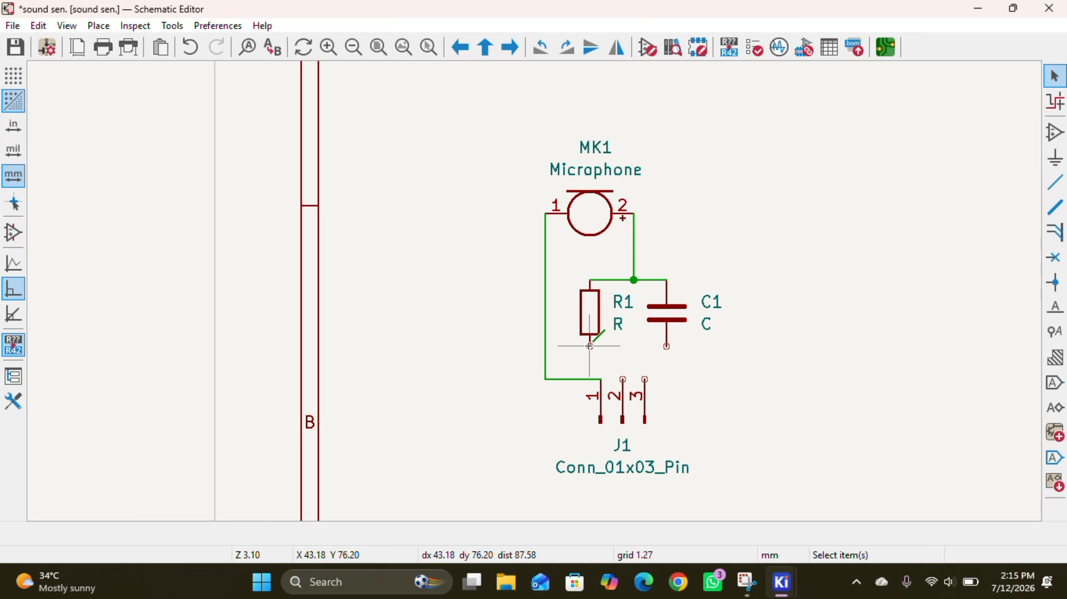
Wire the lower pin of resistor R1 to pin 2 of connector J1 and the lower pin of capacitor C1 to pin 3
{"action": "key", "text": "w"}
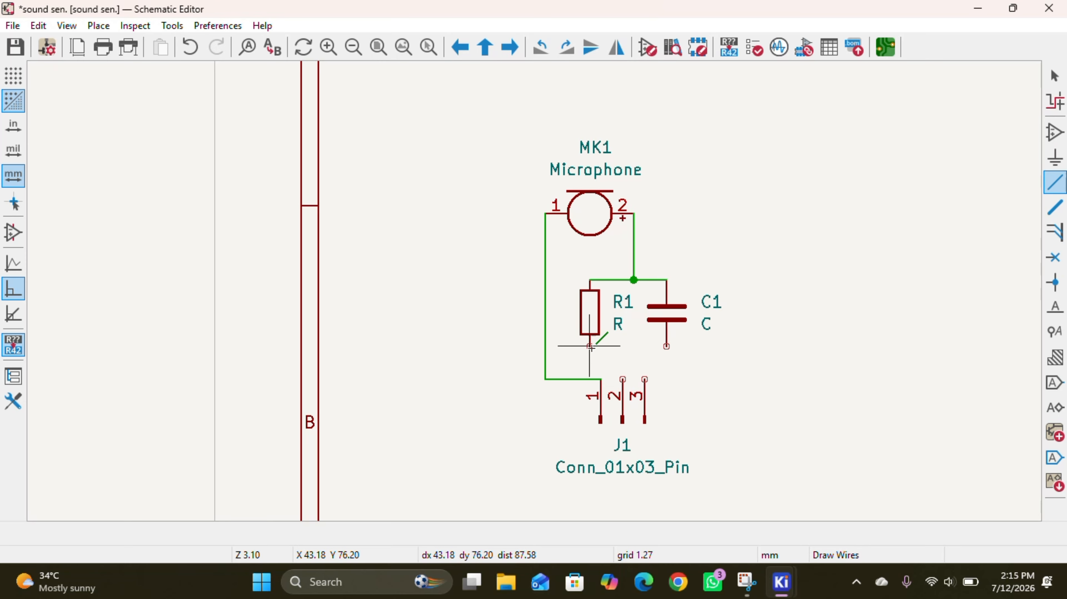
{"action": "left_click", "coordinate": [622, 380]}
{"action": "key", "text": "Escape"}
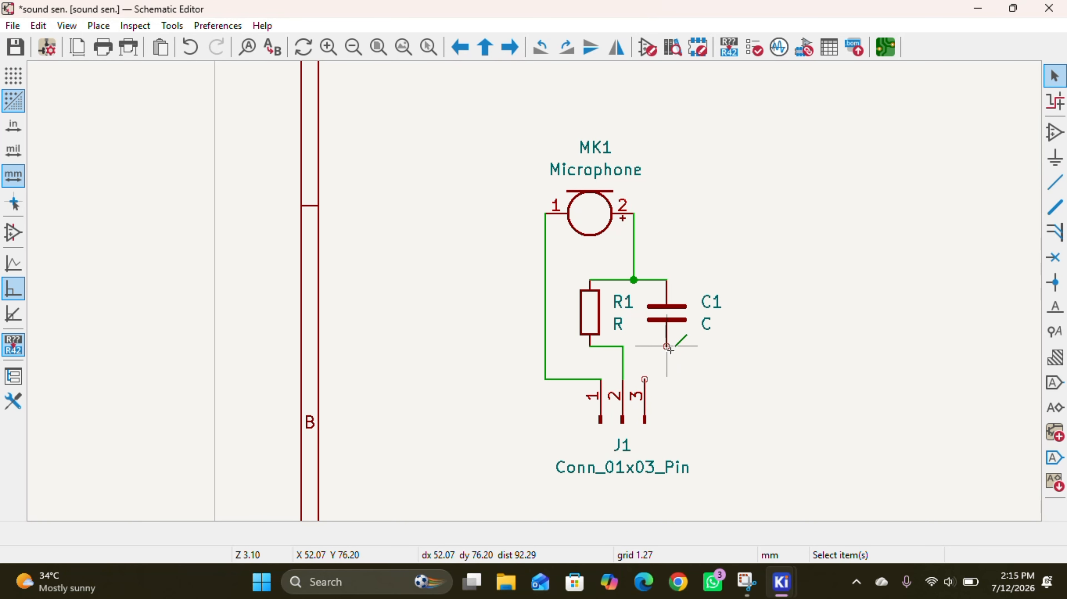
{"action": "key", "text": "w"}
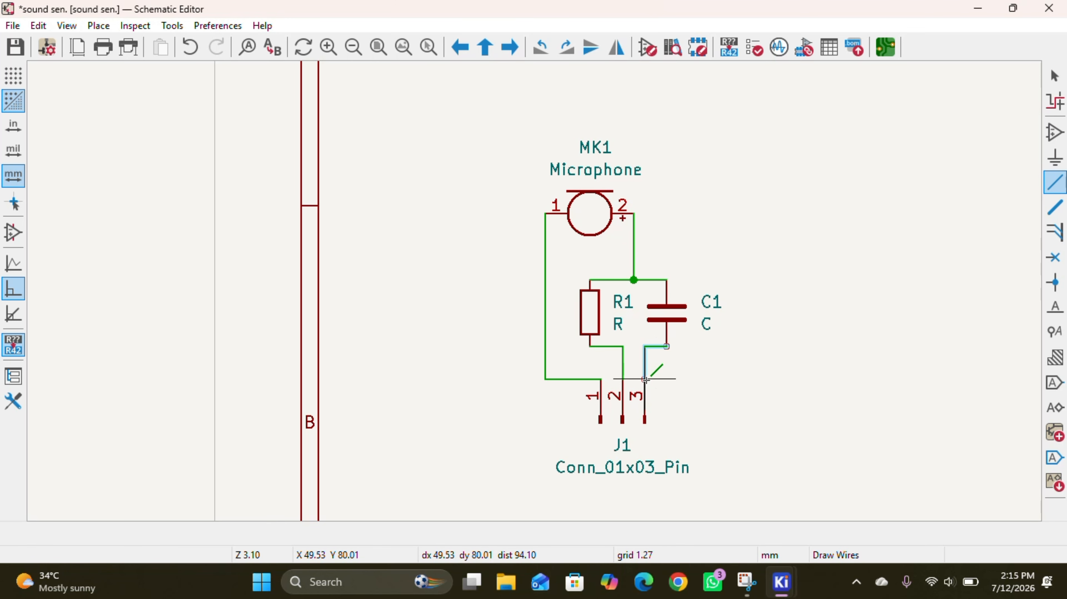
{"action": "left_click", "coordinate": [646, 381]}
{"action": "key", "text": "Escape"}
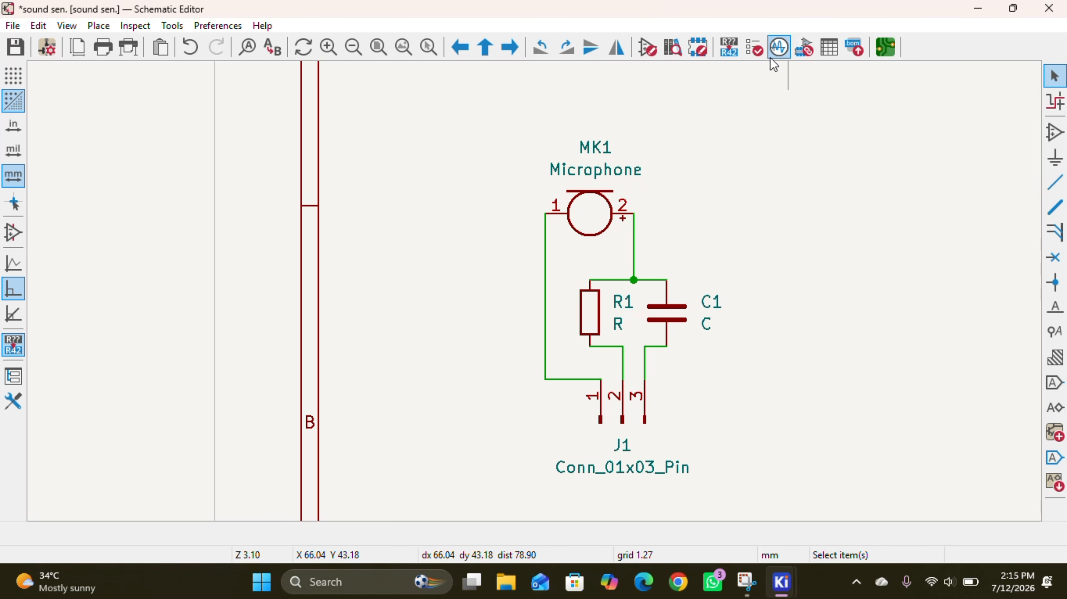
Run the electrical rules check on the schematic and close the checker
{"action": "left_click", "coordinate": [757, 51]}
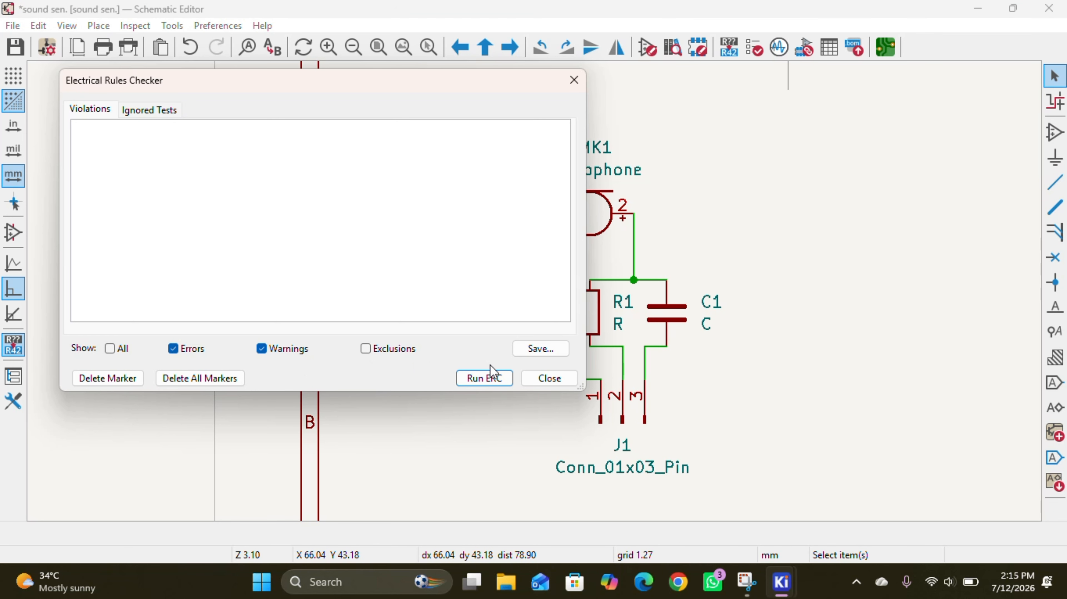
{"action": "left_click", "coordinate": [490, 377]}
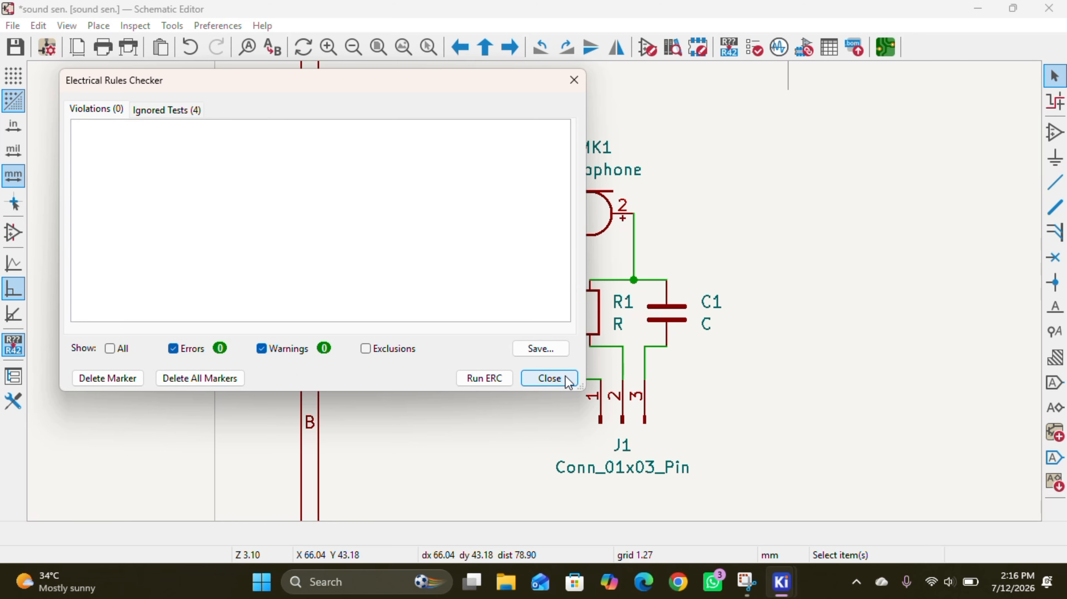
{"action": "left_click", "coordinate": [499, 381]}
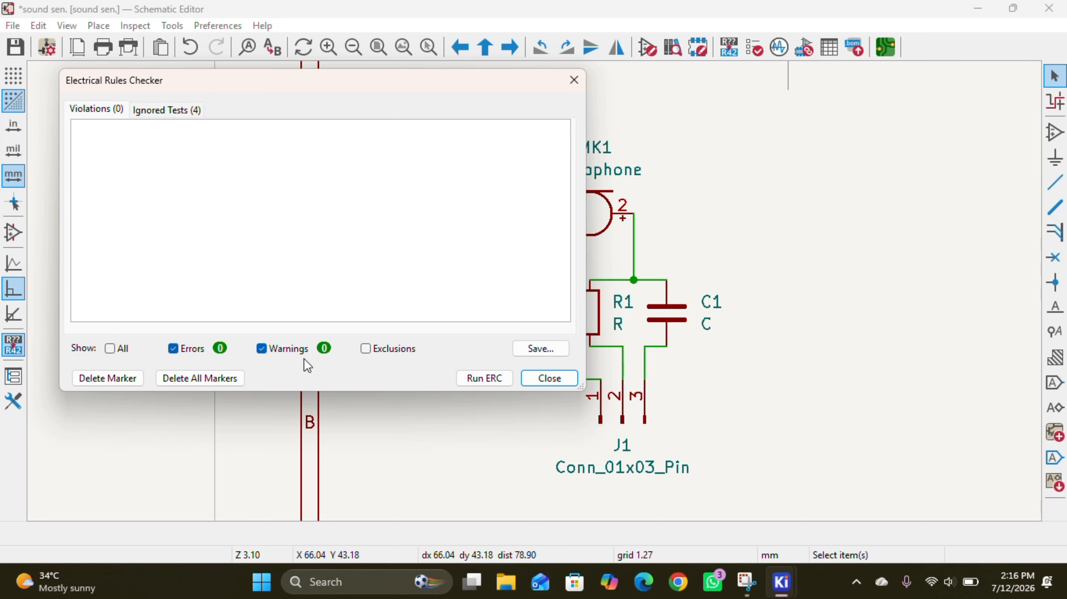
{"action": "left_click", "coordinate": [557, 380]}
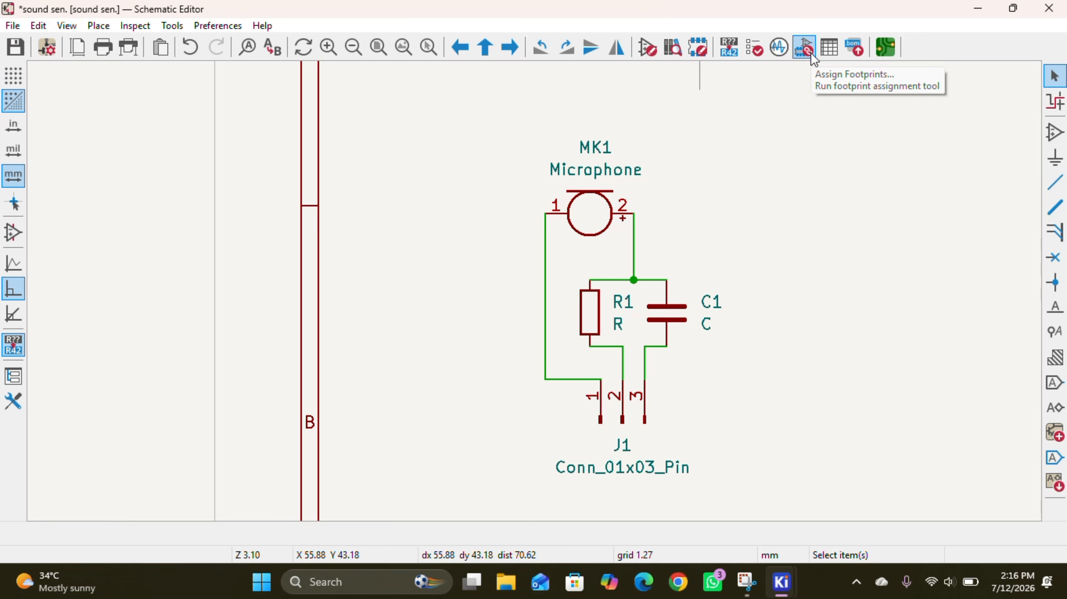
Open footprint assignment and show the footprints of the Connector library for connector J1
{"action": "left_click", "coordinate": [804, 47]}
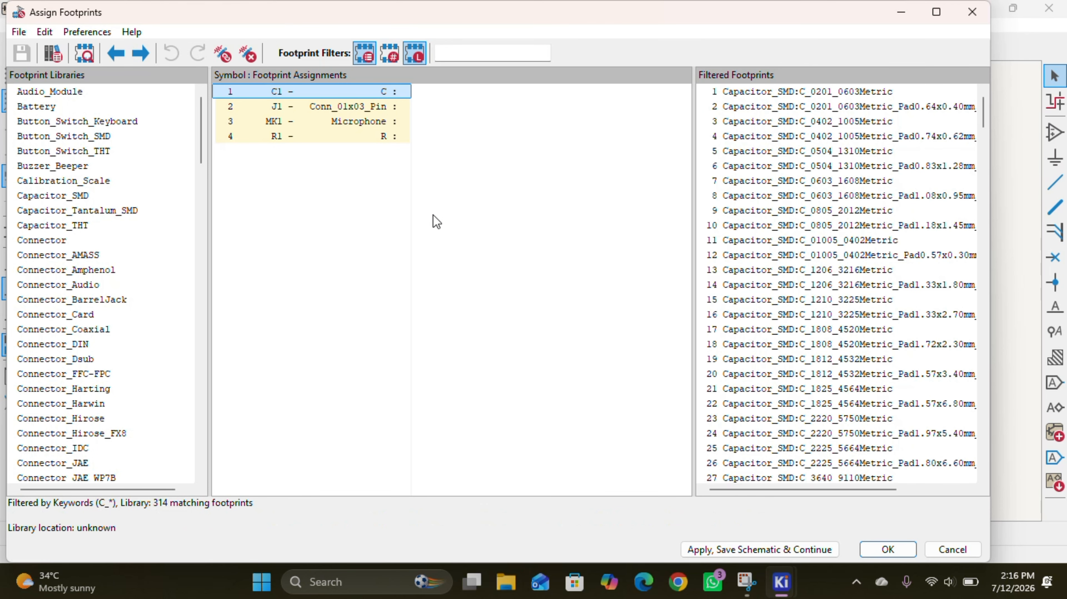
{"action": "left_click", "coordinate": [298, 90]}
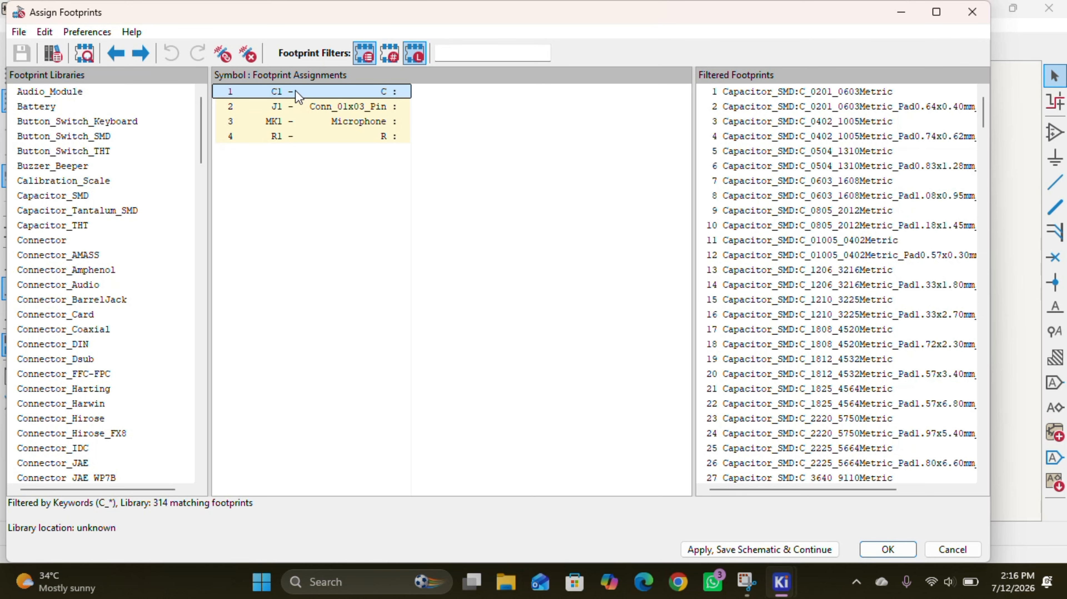
{"action": "left_click", "coordinate": [329, 105]}
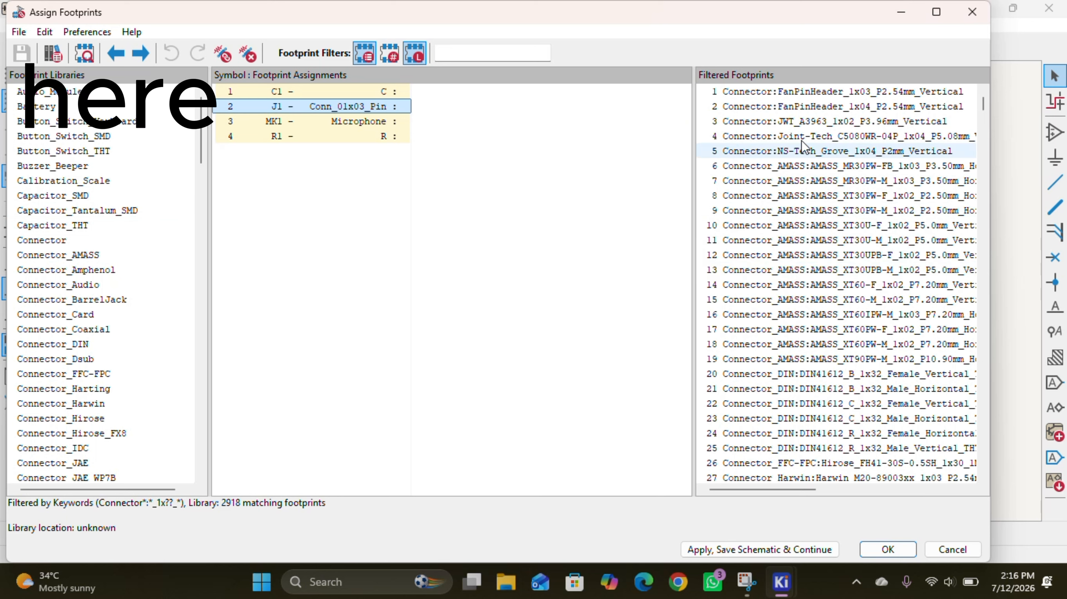
{"action": "left_click", "coordinate": [68, 241]}
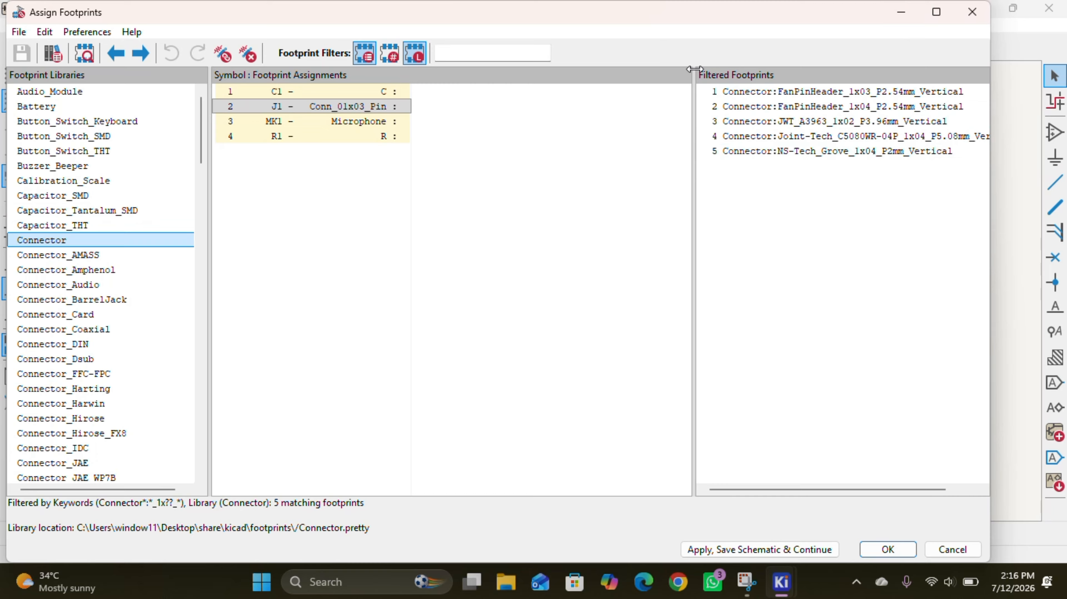
Preview the FanPinHeader_1x03_P2.54mm_Vertical footprint and inspect its 3D model from several angles
{"action": "left_click", "coordinate": [891, 93]}
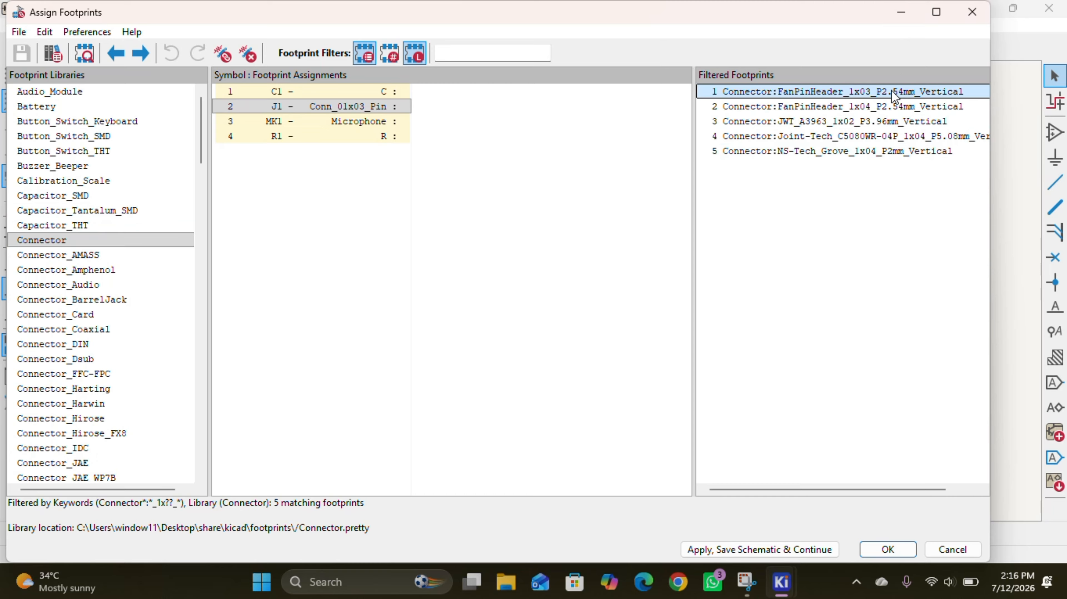
{"action": "left_click", "coordinate": [86, 54]}
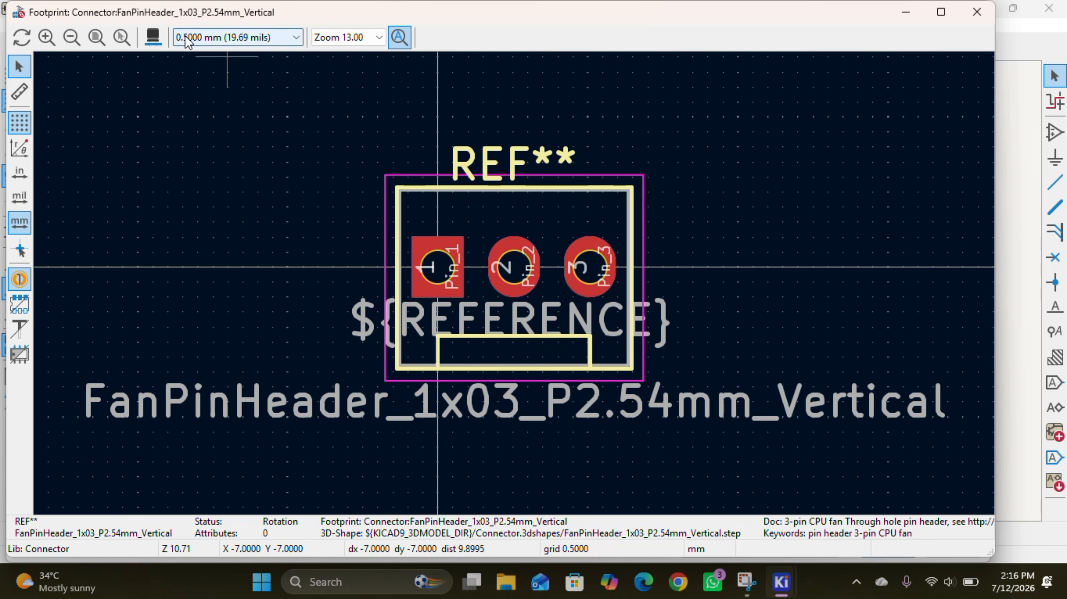
{"action": "left_click", "coordinate": [153, 38]}
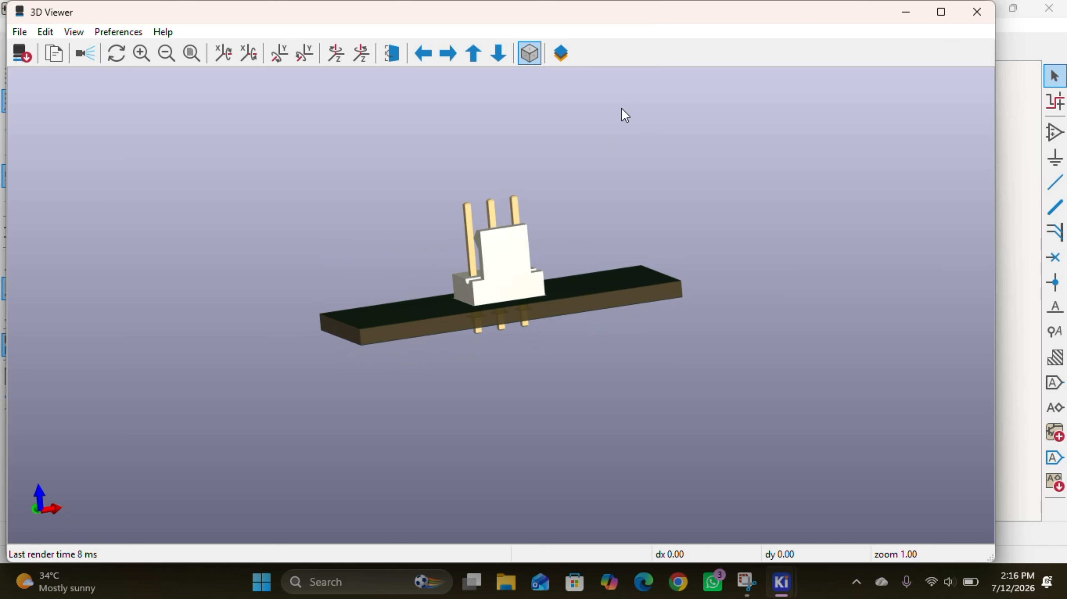
{"action": "left_click_drag", "start_coordinate": [625, 115], "coordinate": [729, 168]}
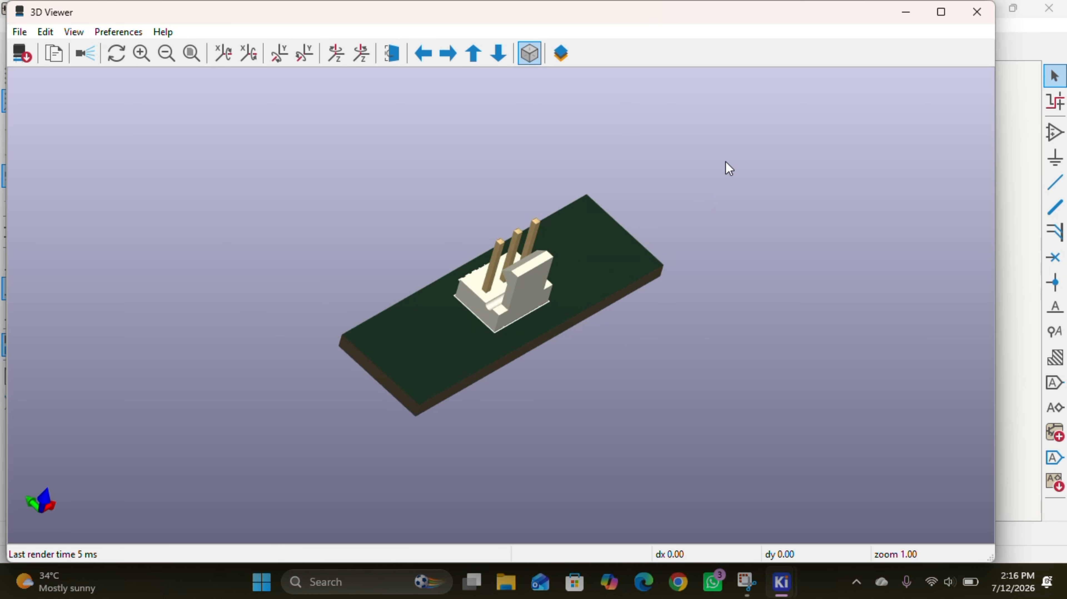
{"action": "left_click", "coordinate": [978, 17]}
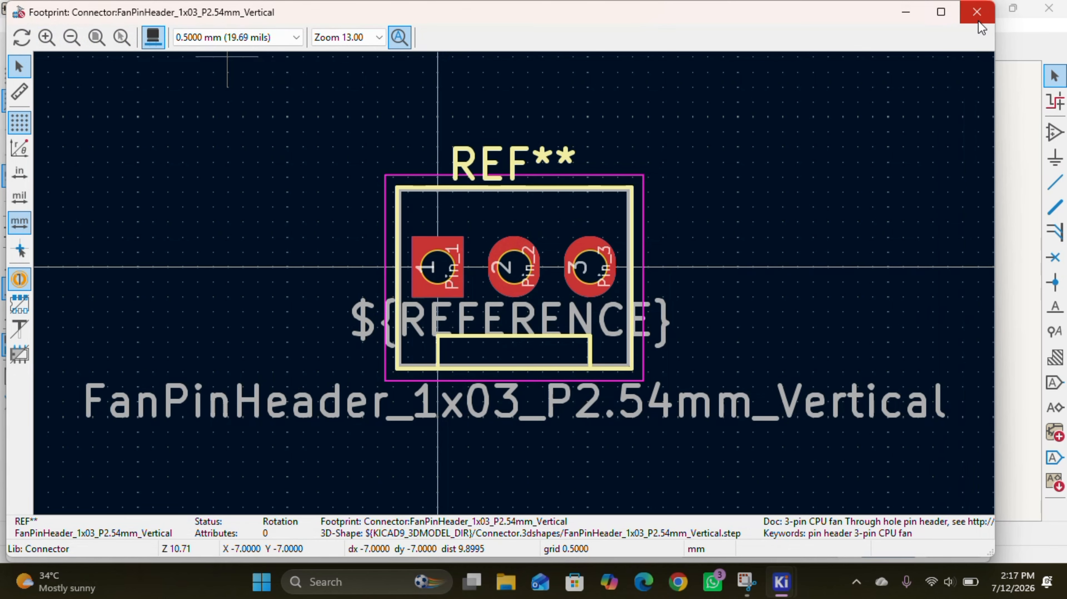
{"action": "left_click", "coordinate": [977, 19]}
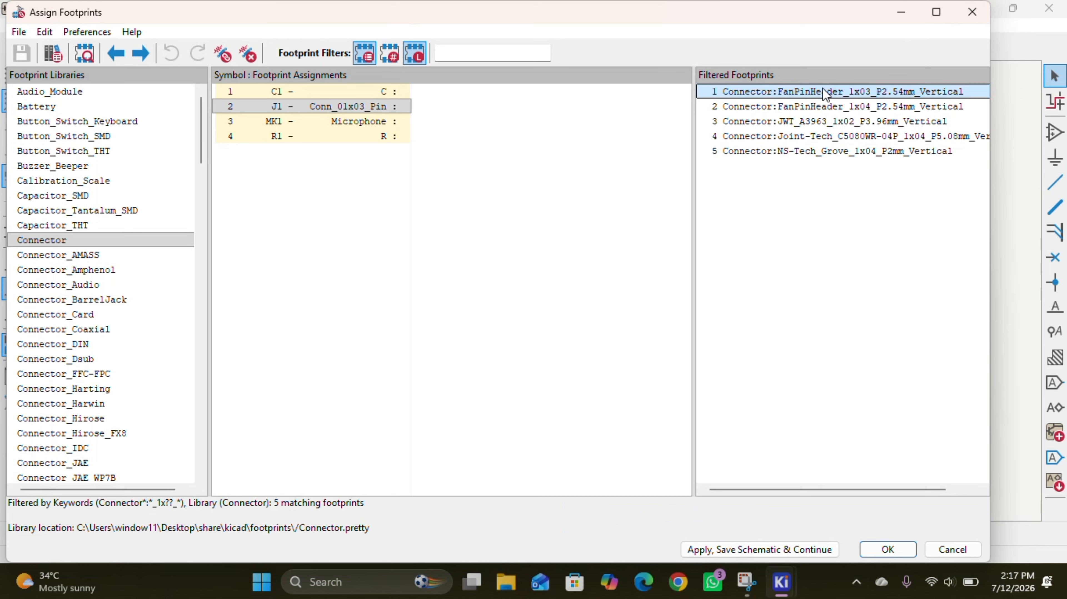
Preview the FanPinHeader_1x04_P2.54mm_Vertical footprint and rotate its 3D model for comparison
{"action": "left_click", "coordinate": [791, 110]}
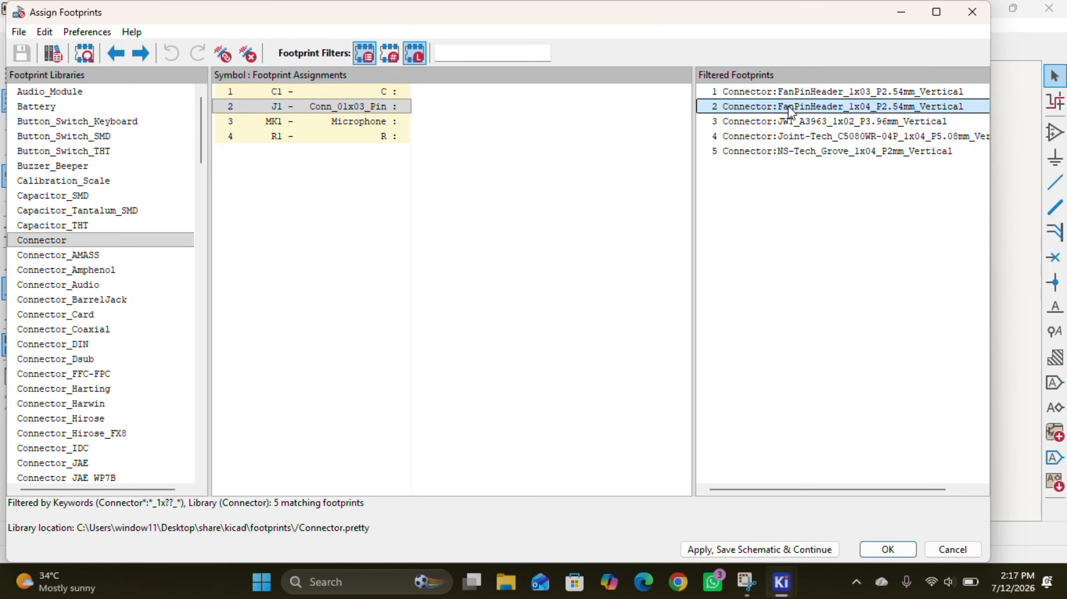
{"action": "left_click", "coordinate": [85, 53]}
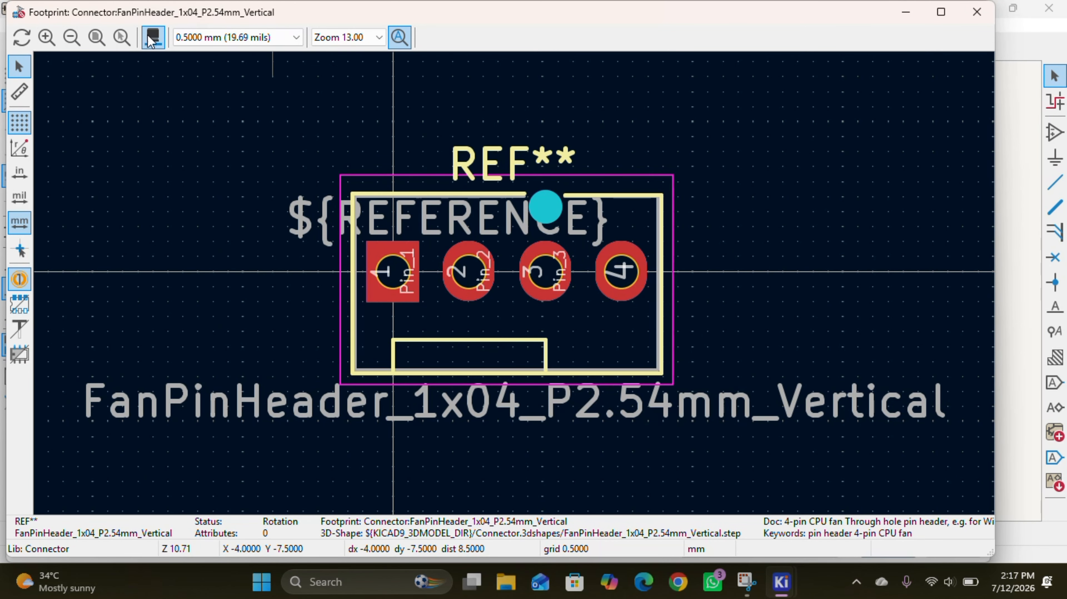
{"action": "left_click", "coordinate": [152, 38]}
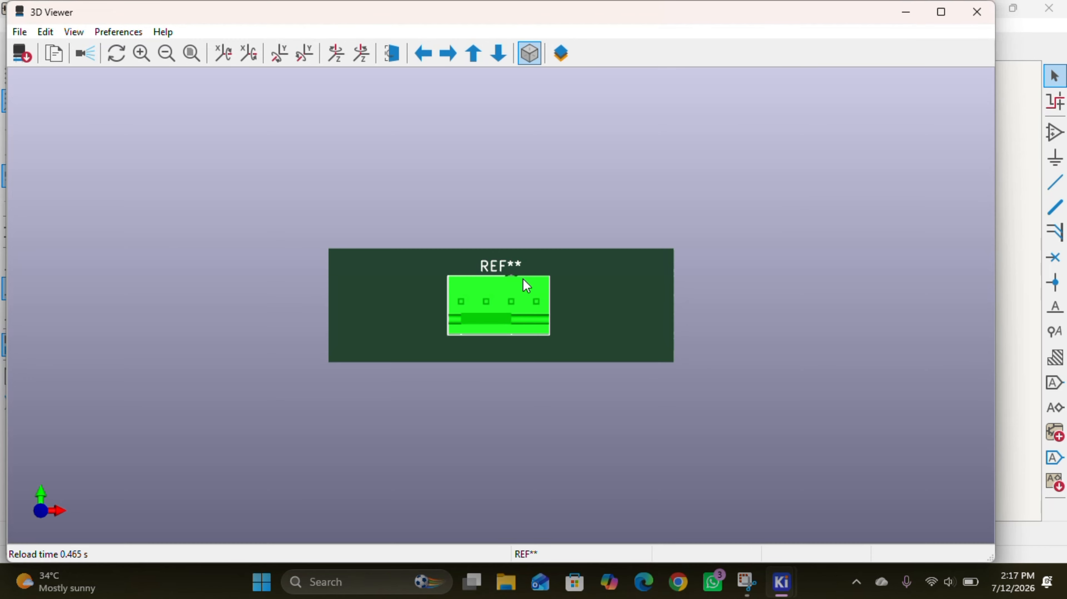
{"action": "left_click_drag", "start_coordinate": [475, 253], "coordinate": [412, 297]}
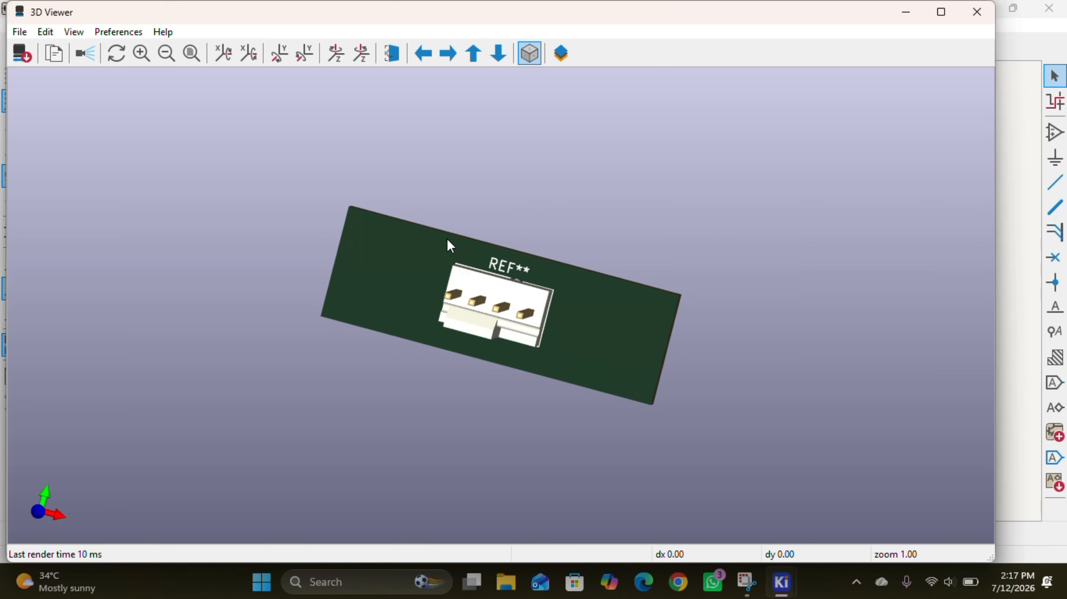
{"action": "left_click", "coordinate": [979, 18]}
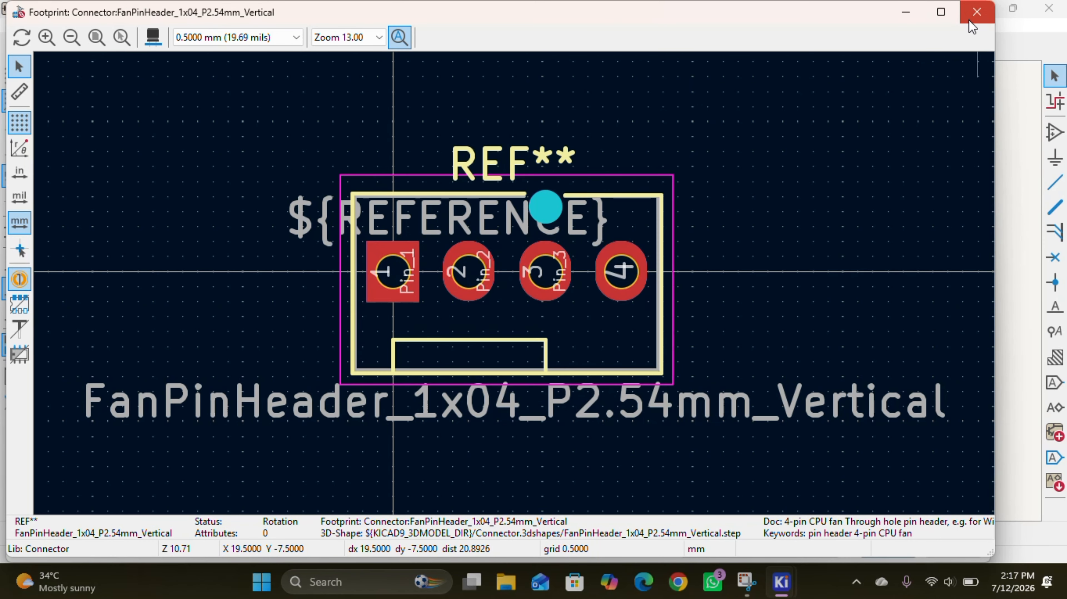
{"action": "left_click", "coordinate": [976, 12]}
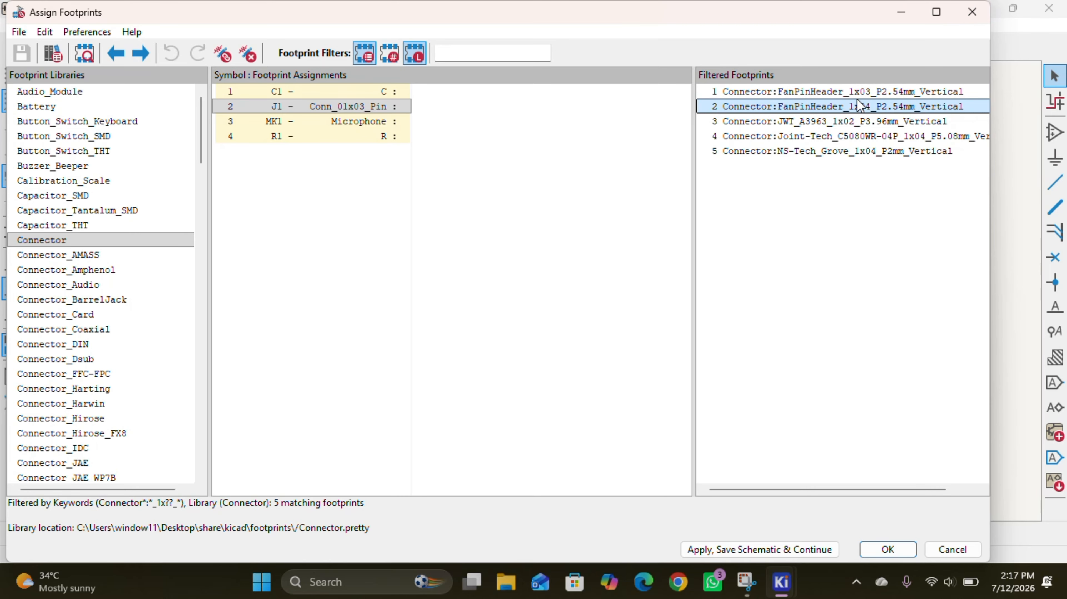
Assign the Connector:FanPinHeader_1x03_P2.54mm_Vertical footprint to connector J1
{"action": "key", "text": "Up"}
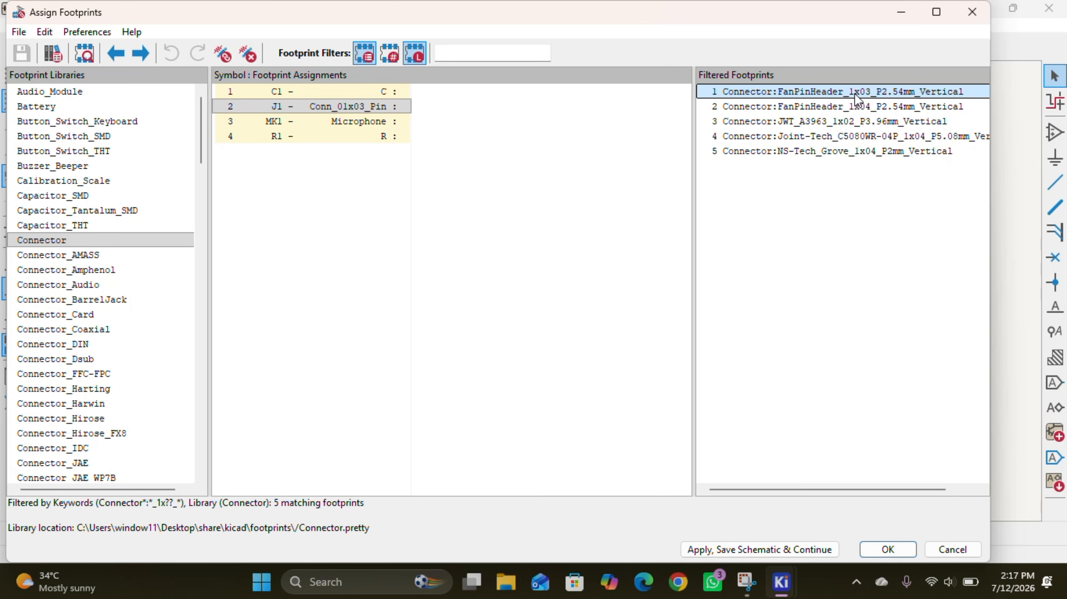
{"action": "double_click", "coordinate": [855, 93]}
Preview Buzzer_12x9.5RM7.6 from the Buzzer_Beeper library and assign it as the footprint of microphone MK1
{"action": "left_click", "coordinate": [399, 121]}
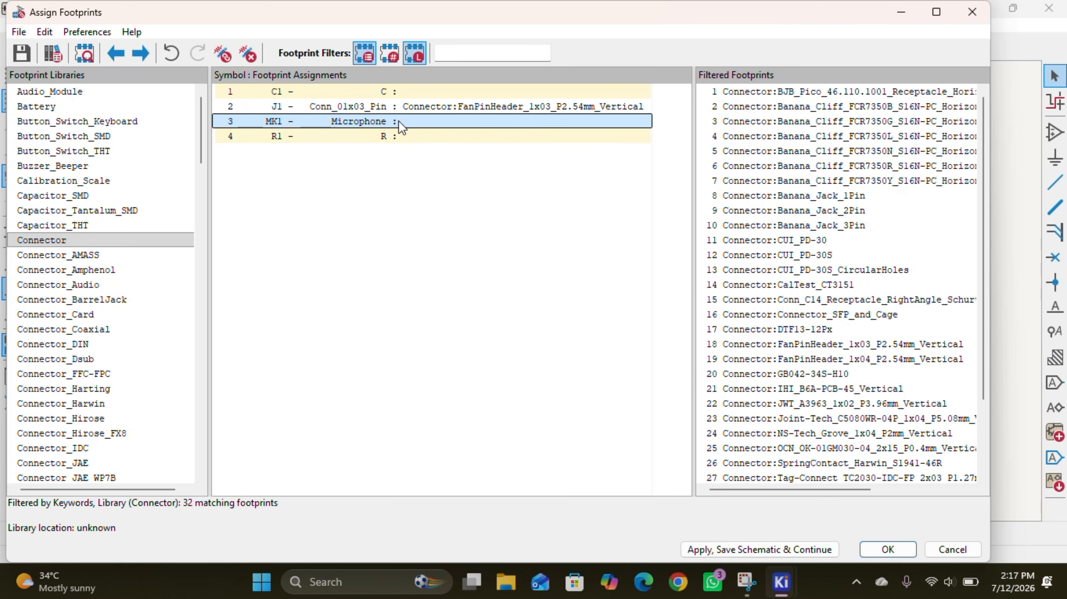
{"action": "scroll", "coordinate": [82, 406], "scroll_direction": "down", "scroll_amount": 6}
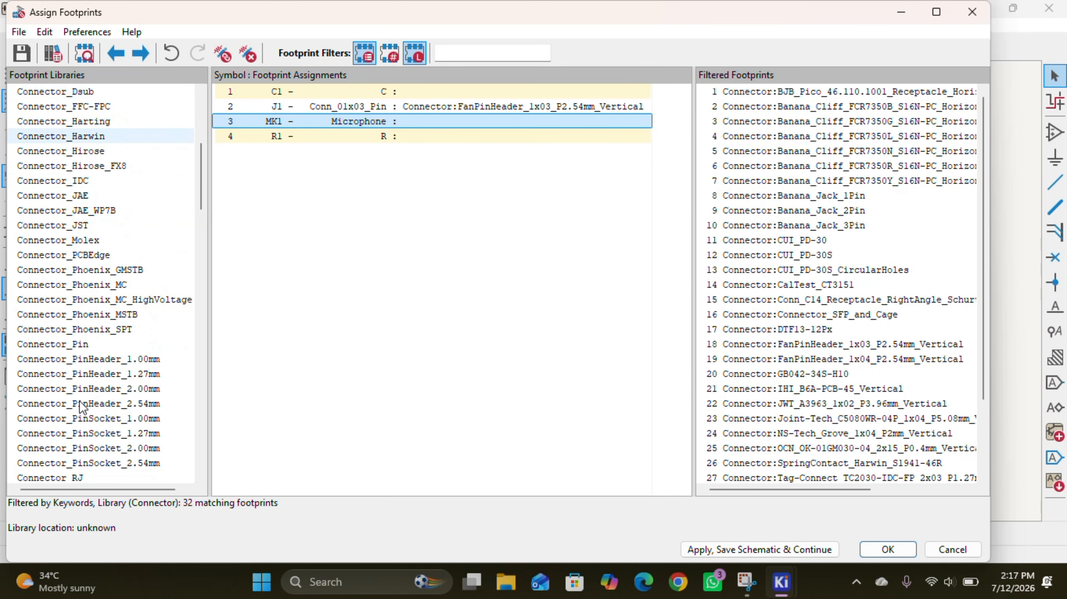
{"action": "scroll", "coordinate": [82, 407], "scroll_direction": "up", "scroll_amount": 6}
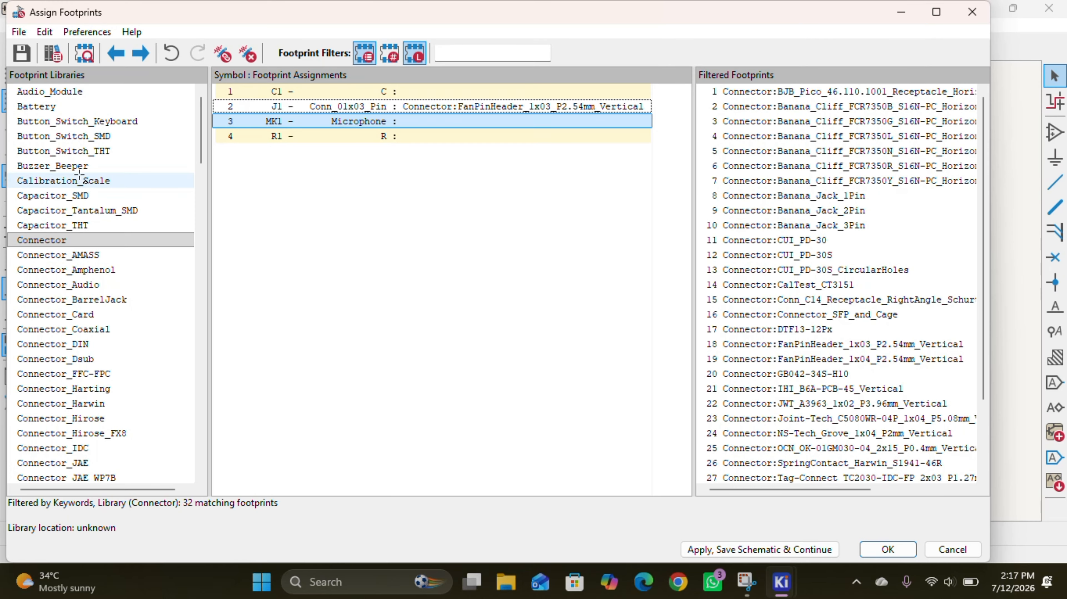
{"action": "left_click", "coordinate": [65, 168]}
{"action": "left_click", "coordinate": [802, 91]}
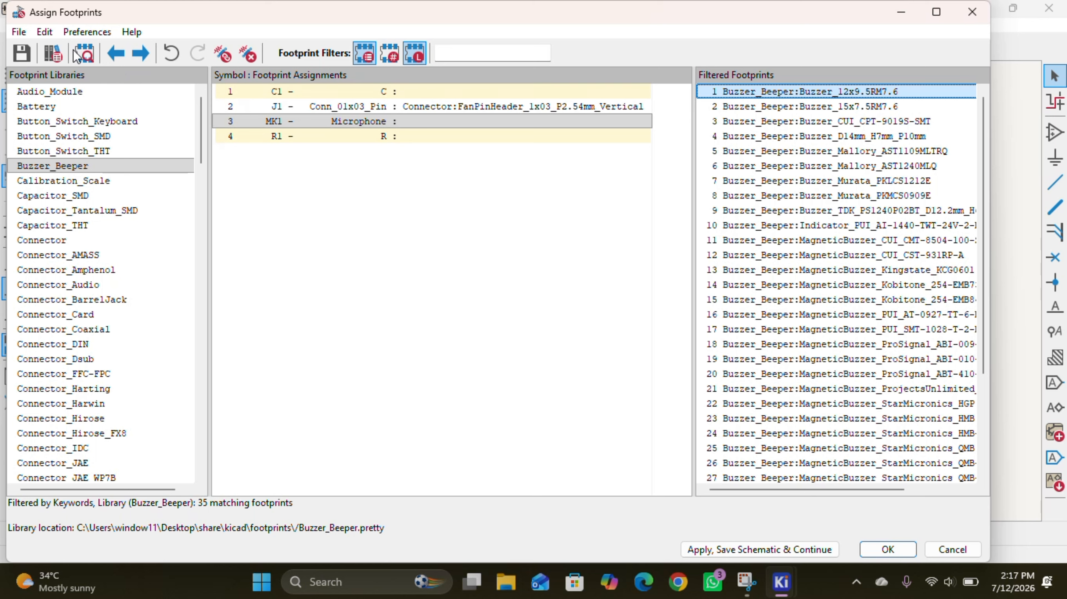
{"action": "left_click", "coordinate": [82, 51]}
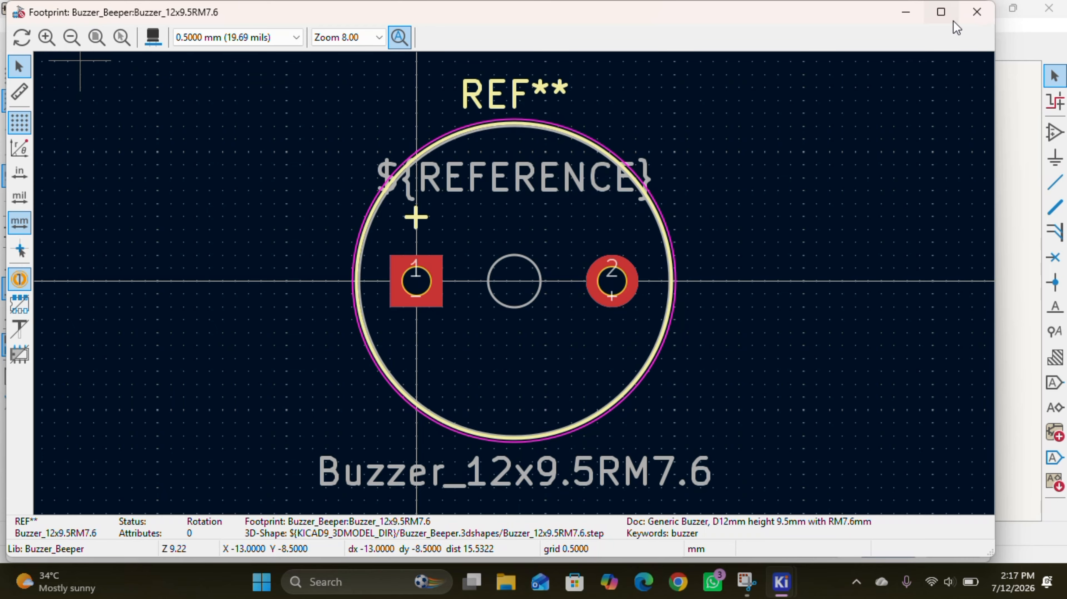
{"action": "left_click", "coordinate": [977, 12]}
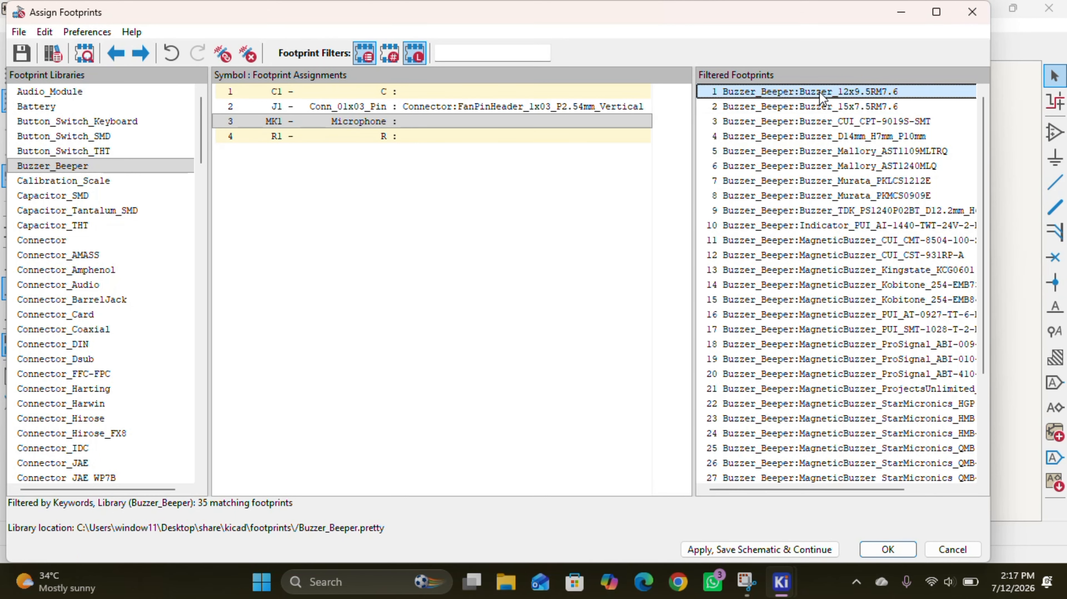
{"action": "double_click", "coordinate": [822, 95]}
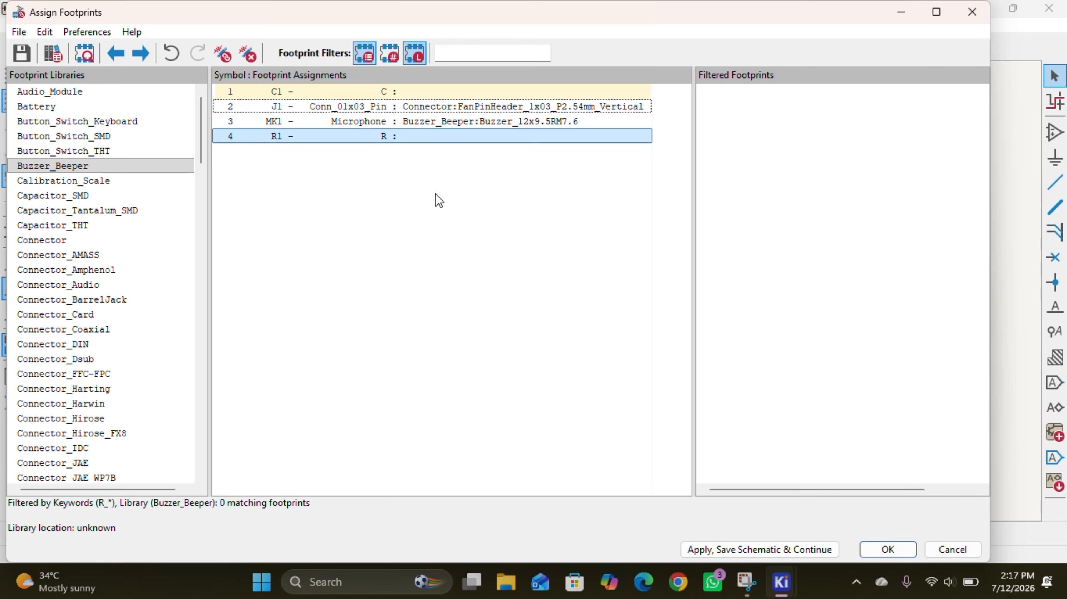
Select resistor R1 and list the matching footprints from the Resistor_THT library
{"action": "left_click", "coordinate": [360, 151]}
{"action": "left_click", "coordinate": [333, 141]}
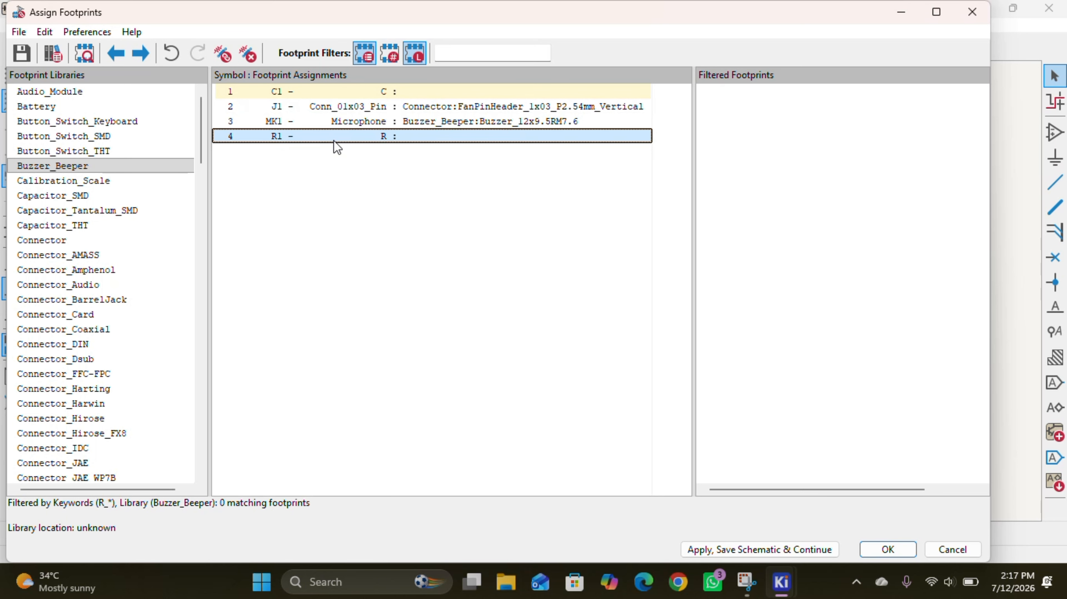
{"action": "scroll", "coordinate": [118, 275], "scroll_direction": "down", "scroll_amount": 10}
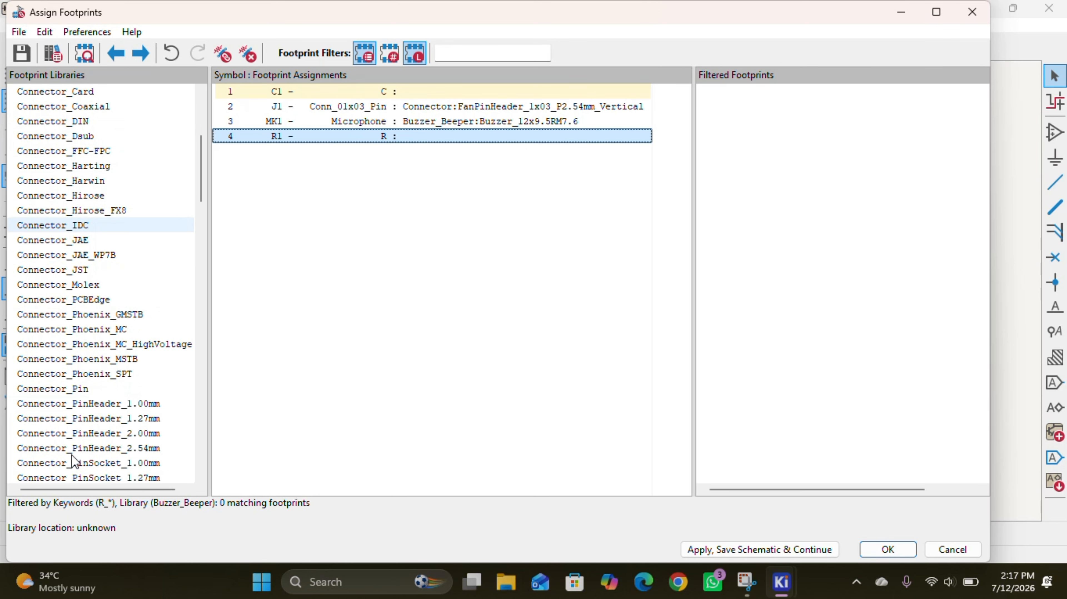
{"action": "scroll", "coordinate": [117, 275], "scroll_direction": "down", "scroll_amount": 12}
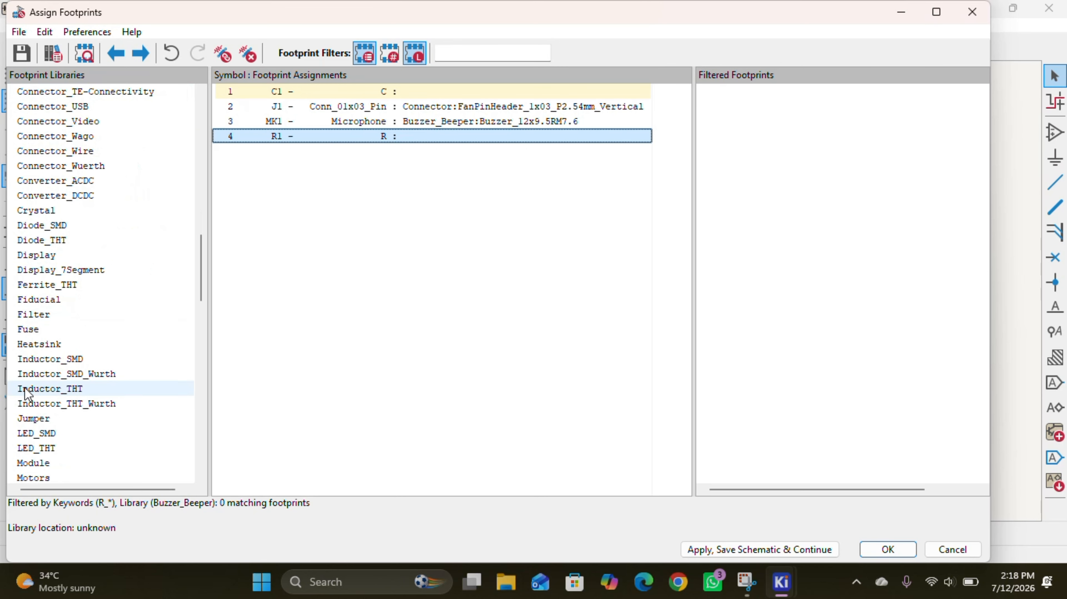
{"action": "scroll", "coordinate": [84, 351], "scroll_direction": "down", "scroll_amount": 4}
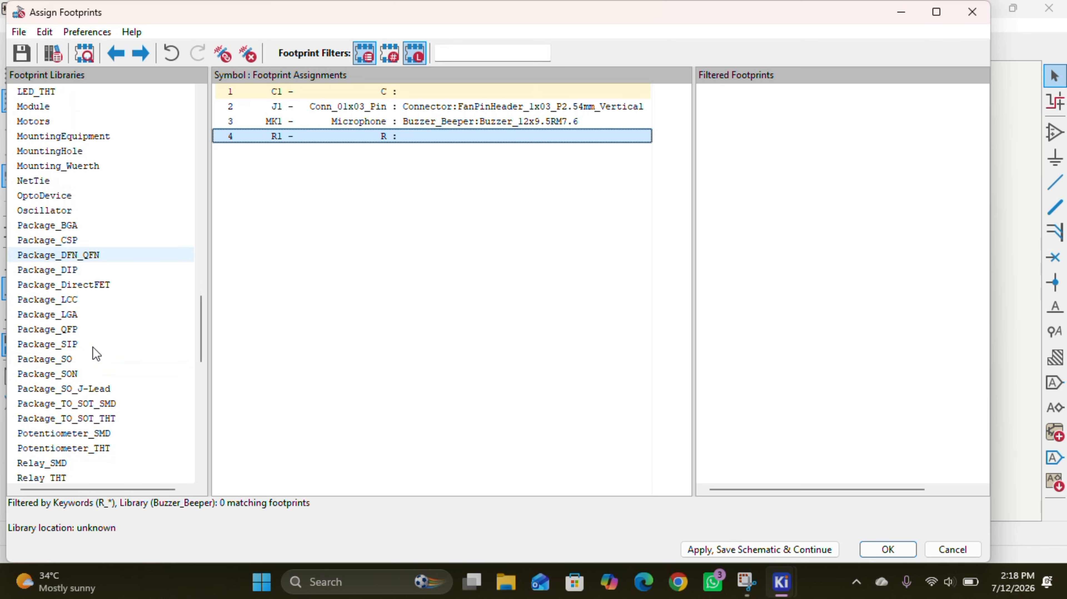
{"action": "scroll", "coordinate": [92, 353], "scroll_direction": "down", "scroll_amount": 3}
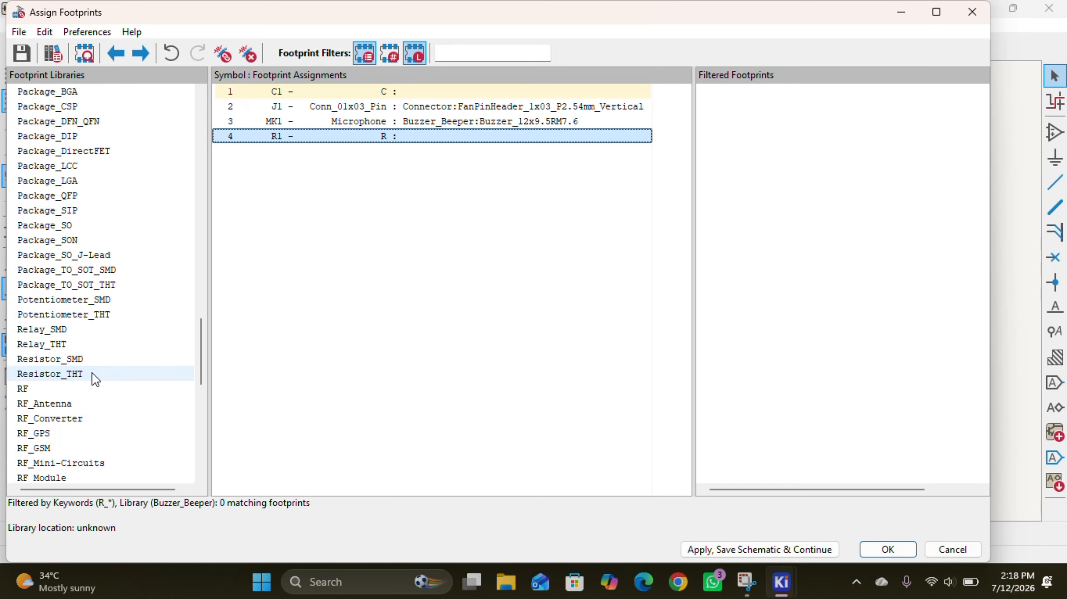
{"action": "left_click", "coordinate": [78, 375]}
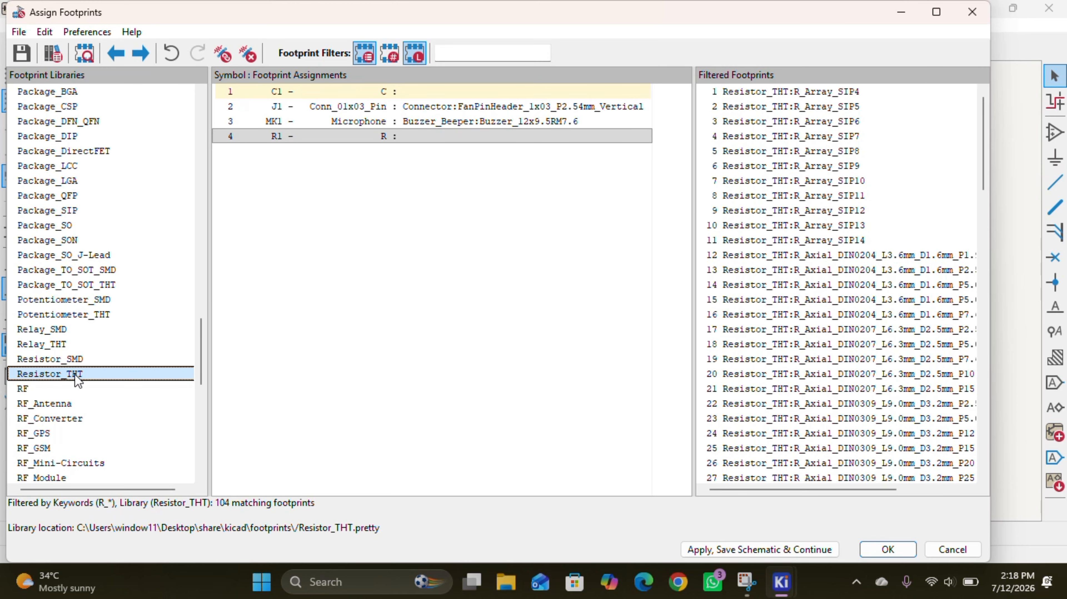
Preview the R_Axial_DIN0204_L3.6mm_D1.6mm_P1.90mm_Vertical footprint for resistor R1
{"action": "left_click", "coordinate": [884, 255]}
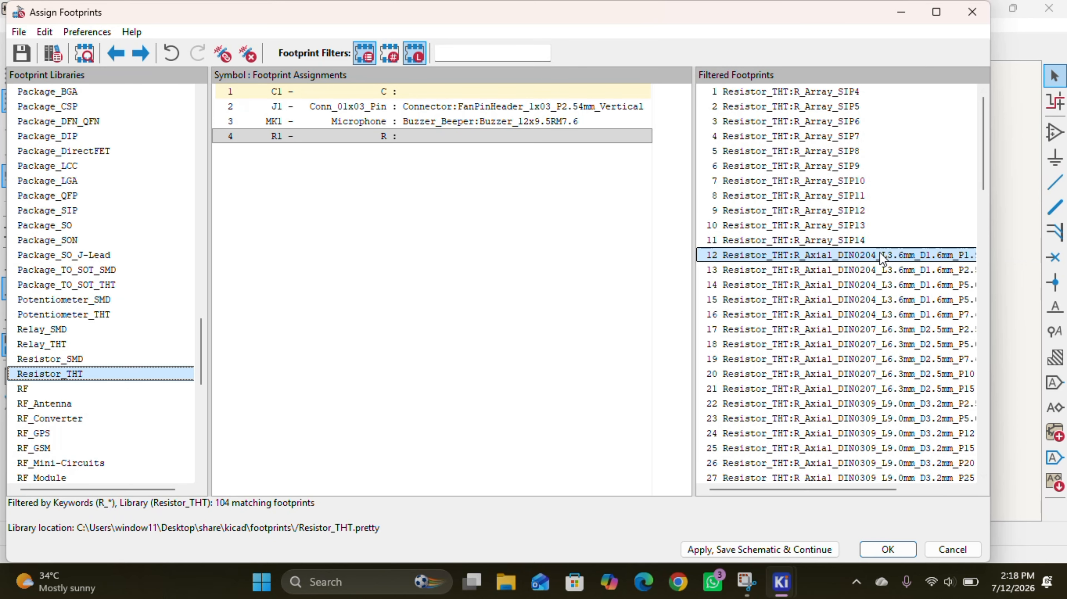
{"action": "left_click", "coordinate": [86, 53]}
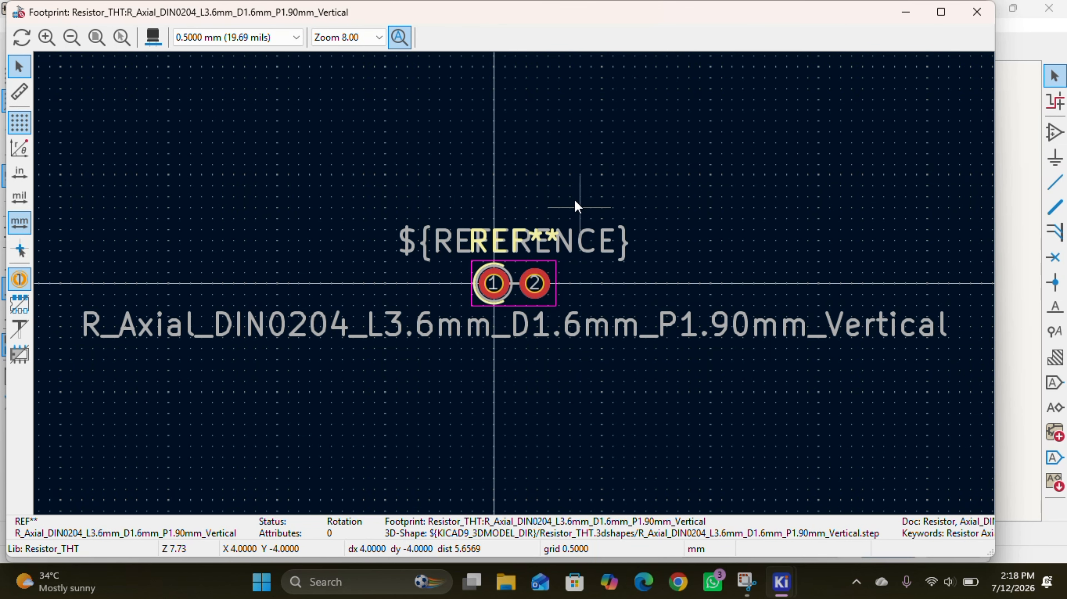
{"action": "left_click", "coordinate": [977, 12]}
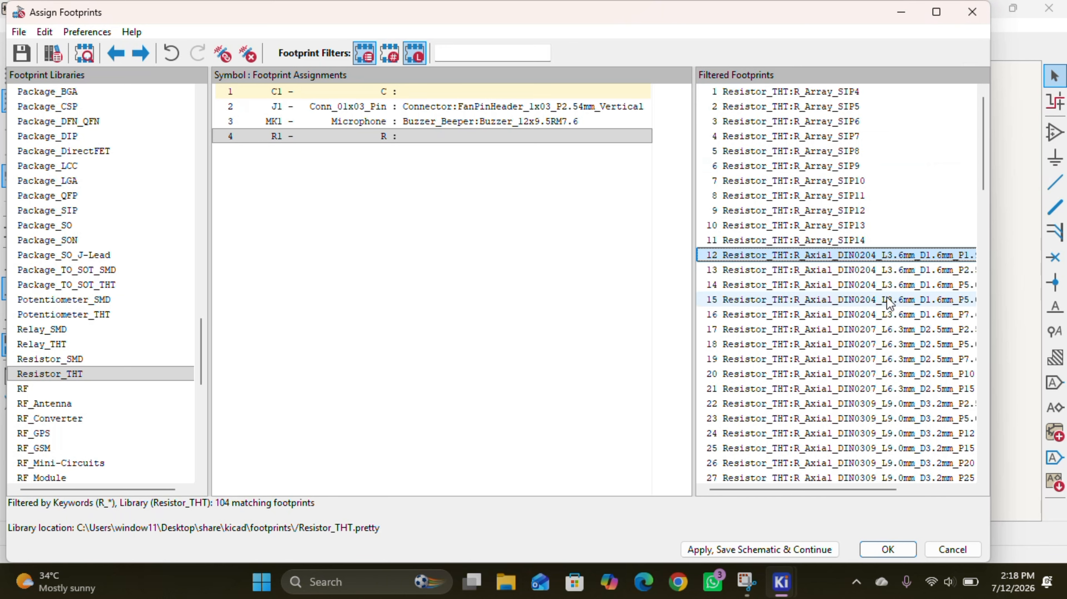
Preview R_Axial_DIN0204_L3.6mm_D1.6mm_P5.08mm_Horizontal from the Resistor_THT library and assign it as the footprint of resistor R1
{"action": "scroll", "coordinate": [922, 264], "scroll_direction": "right", "scroll_amount": 1}
{"action": "scroll", "coordinate": [922, 263], "scroll_direction": "right", "scroll_amount": 5}
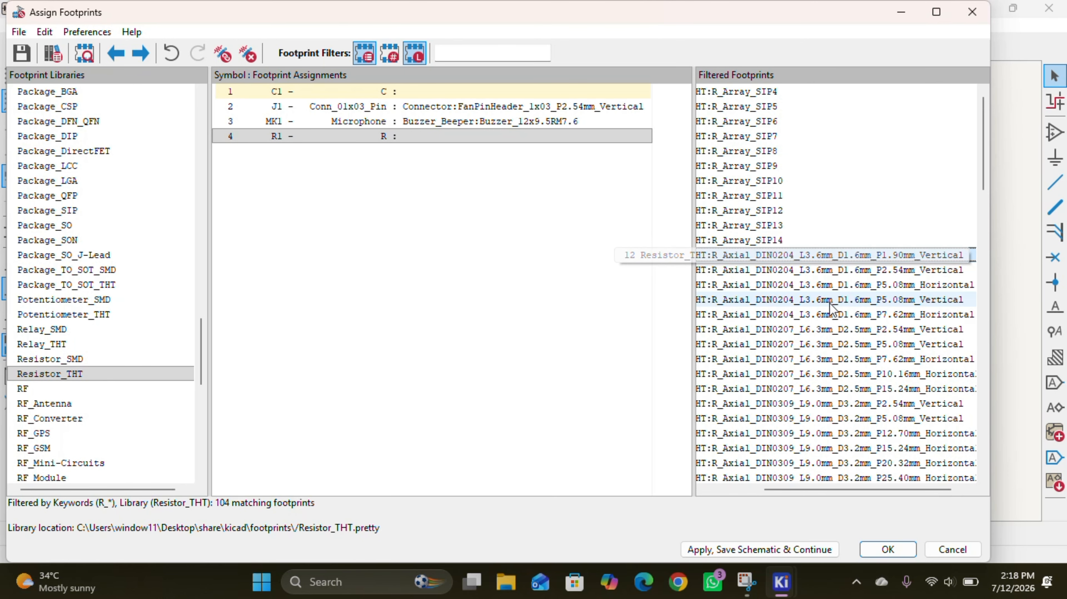
{"action": "left_click", "coordinate": [875, 286]}
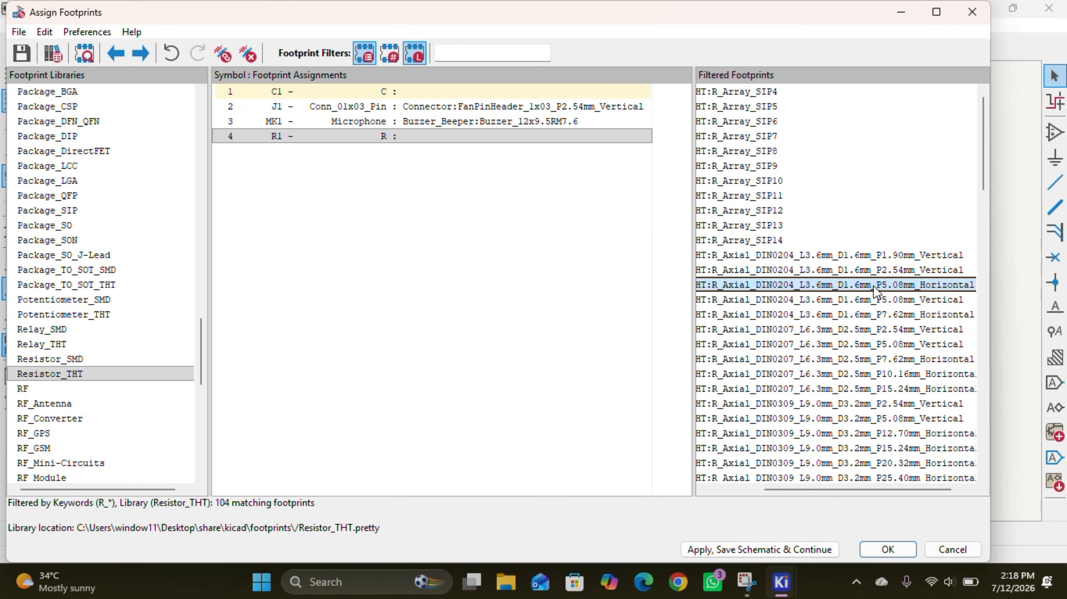
{"action": "left_click", "coordinate": [95, 55]}
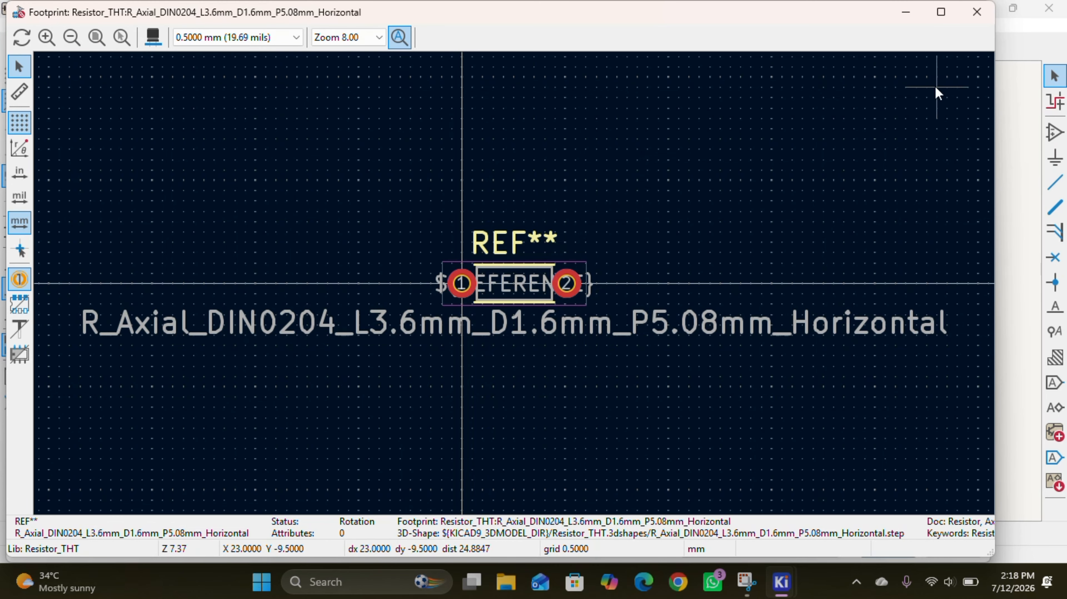
{"action": "left_click", "coordinate": [974, 12]}
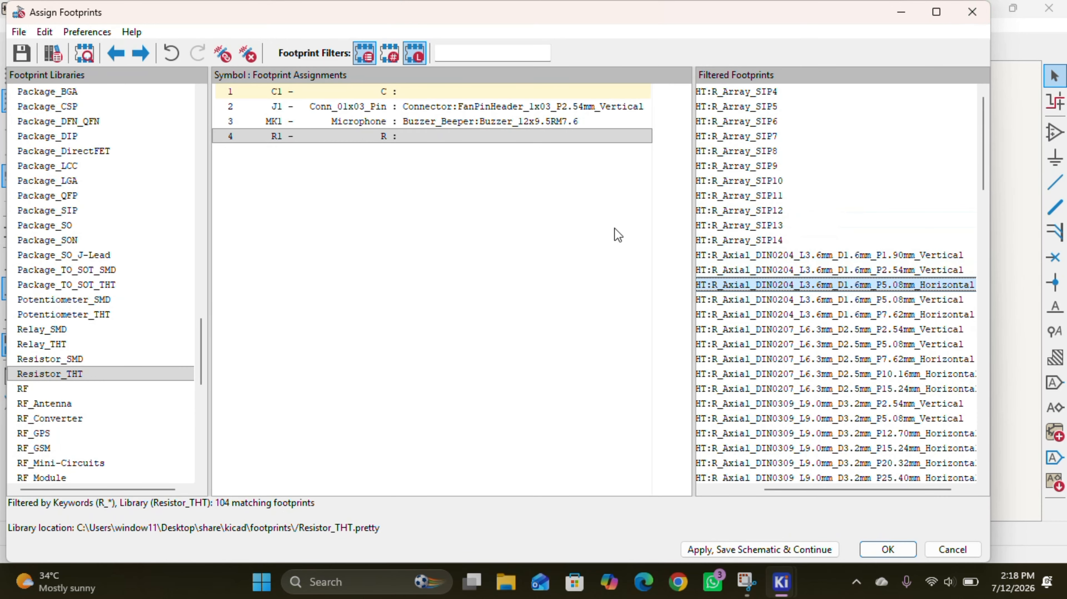
{"action": "double_click", "coordinate": [889, 286]}
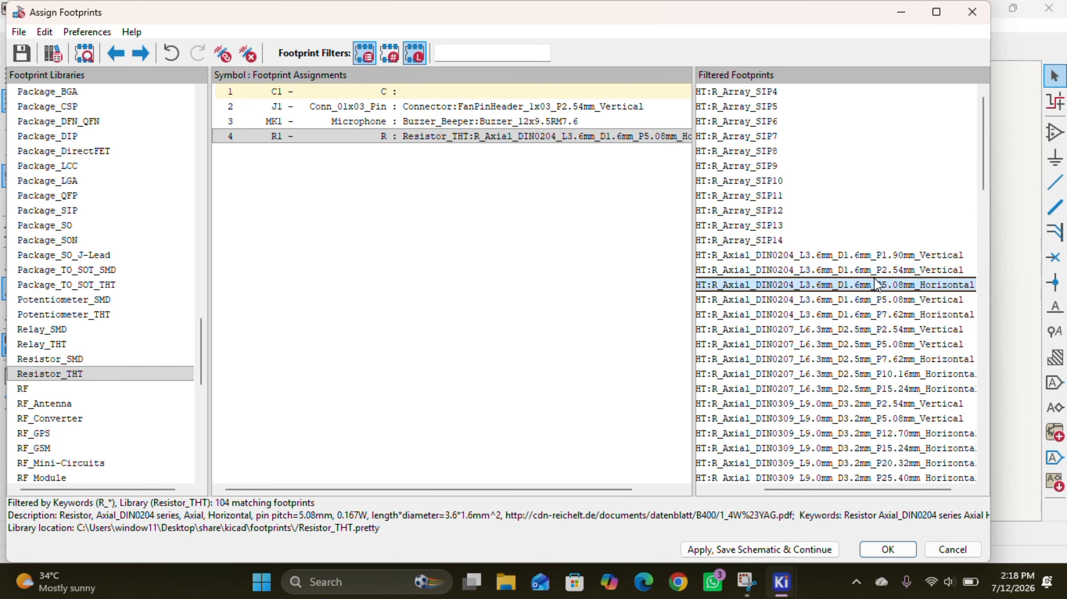
Select capacitor C1 and list the matching footprints from the Capacitor_THT library
{"action": "left_click", "coordinate": [368, 93]}
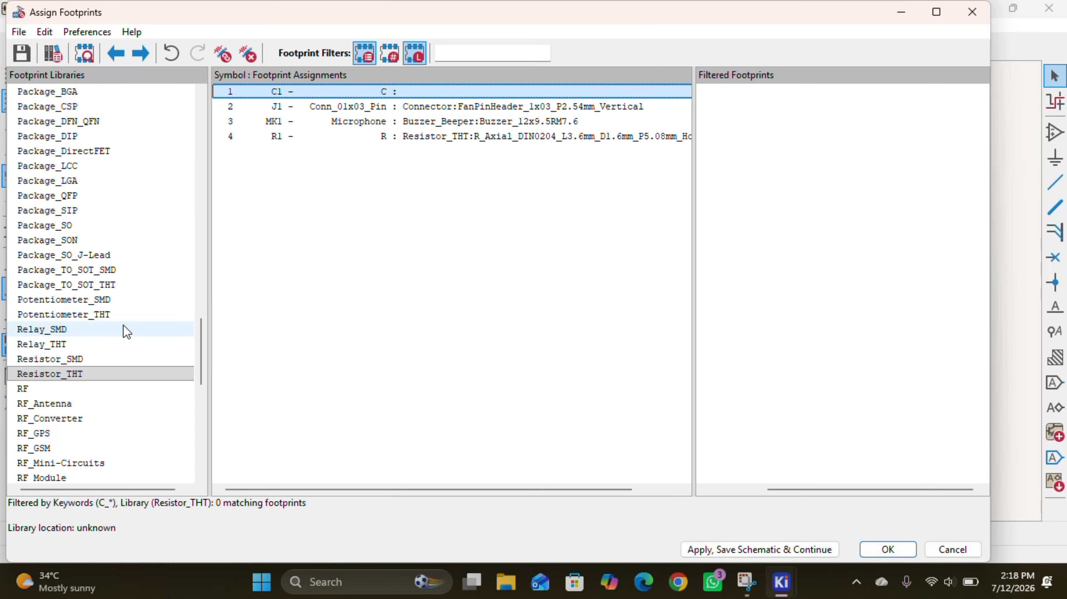
{"action": "scroll", "coordinate": [72, 270], "scroll_direction": "down", "scroll_amount": 3}
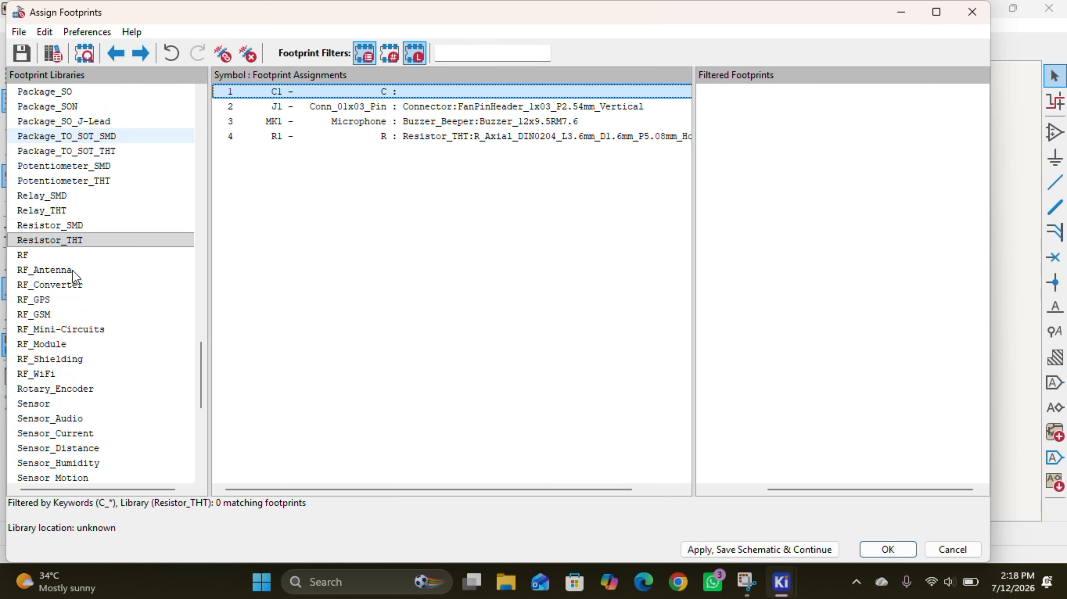
{"action": "scroll", "coordinate": [72, 301], "scroll_direction": "down", "scroll_amount": 2}
{"action": "scroll", "coordinate": [82, 215], "scroll_direction": "up", "scroll_amount": 15}
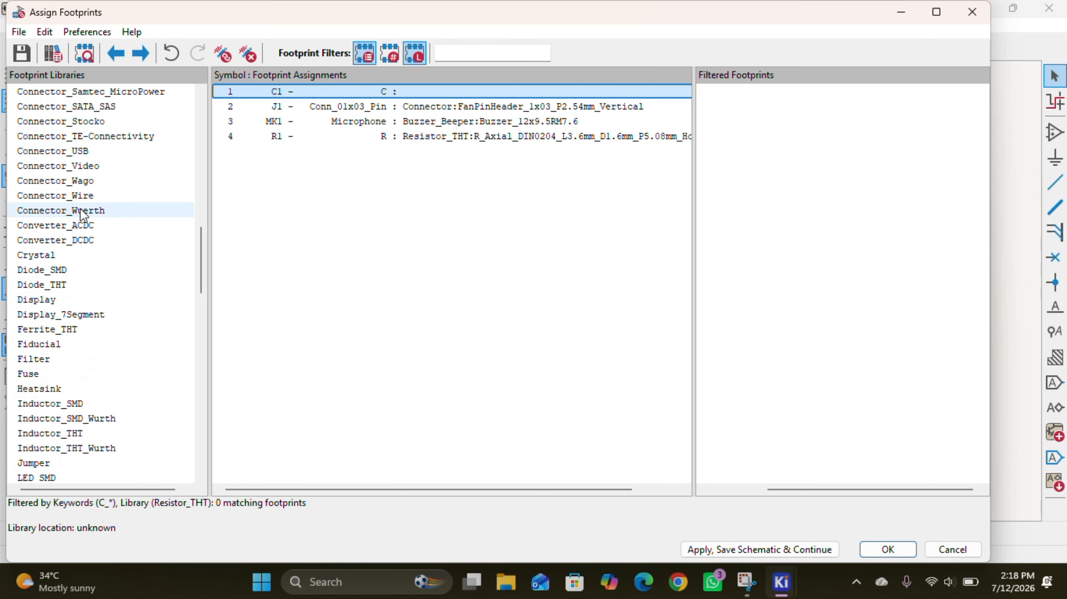
{"action": "scroll", "coordinate": [82, 215], "scroll_direction": "up", "scroll_amount": 7}
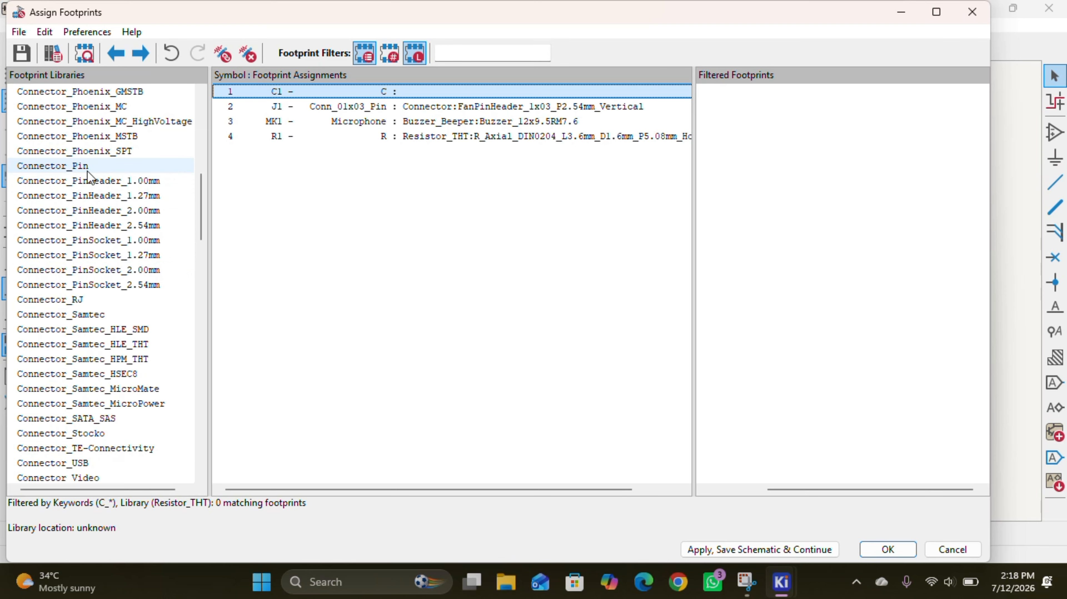
{"action": "scroll", "coordinate": [104, 334], "scroll_direction": "up", "scroll_amount": 6}
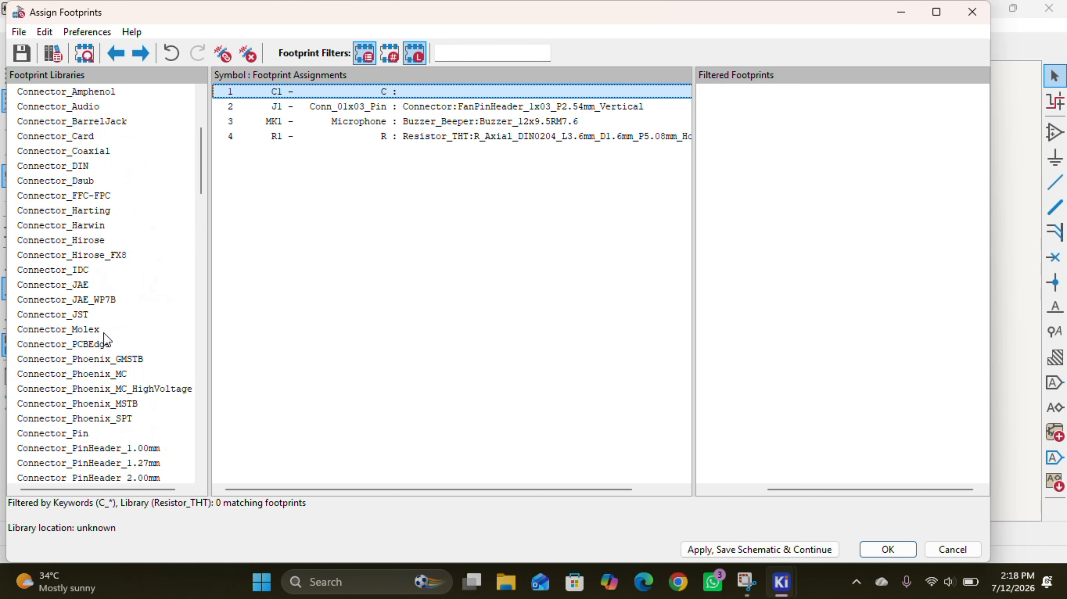
{"action": "scroll", "coordinate": [103, 260], "scroll_direction": "up", "scroll_amount": 4}
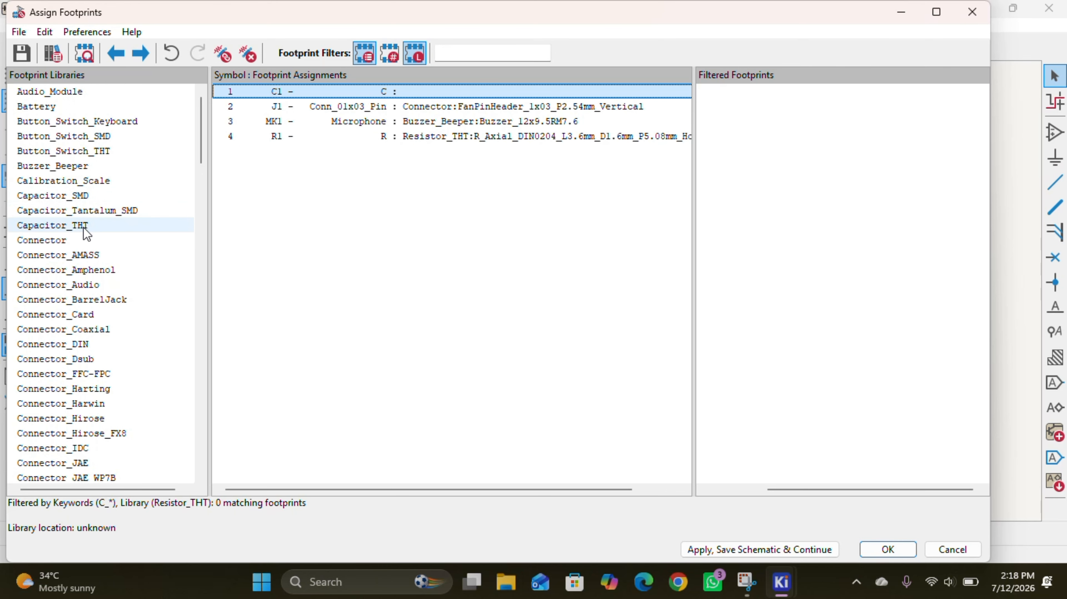
{"action": "left_click", "coordinate": [84, 229]}
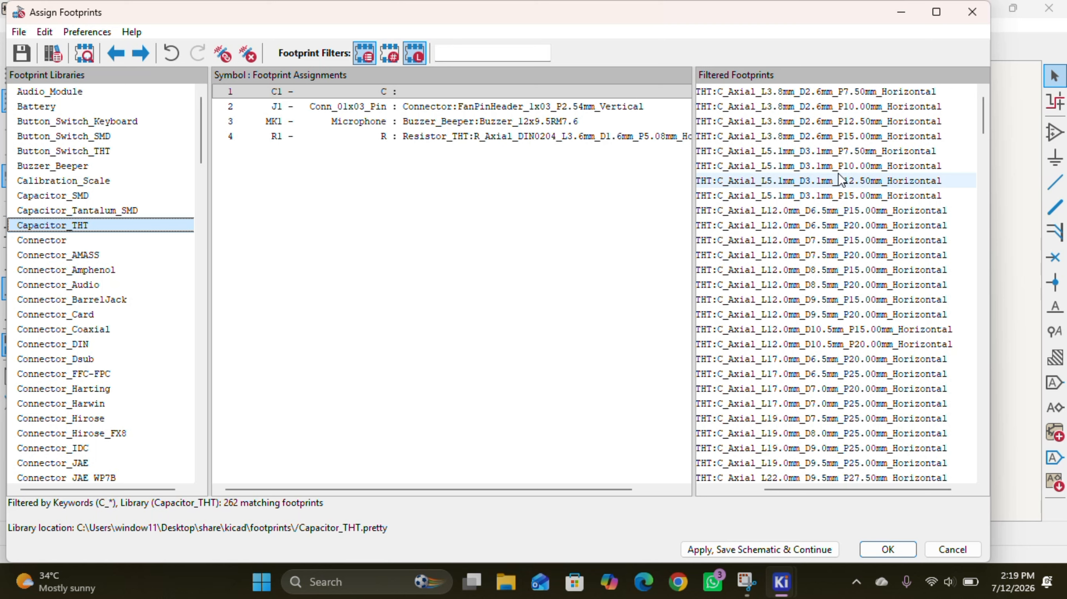
Look through the axial, disc, radial and rectangular Capacitor_THT footprints for one that suits capacitor C1
{"action": "left_click", "coordinate": [444, 16]}
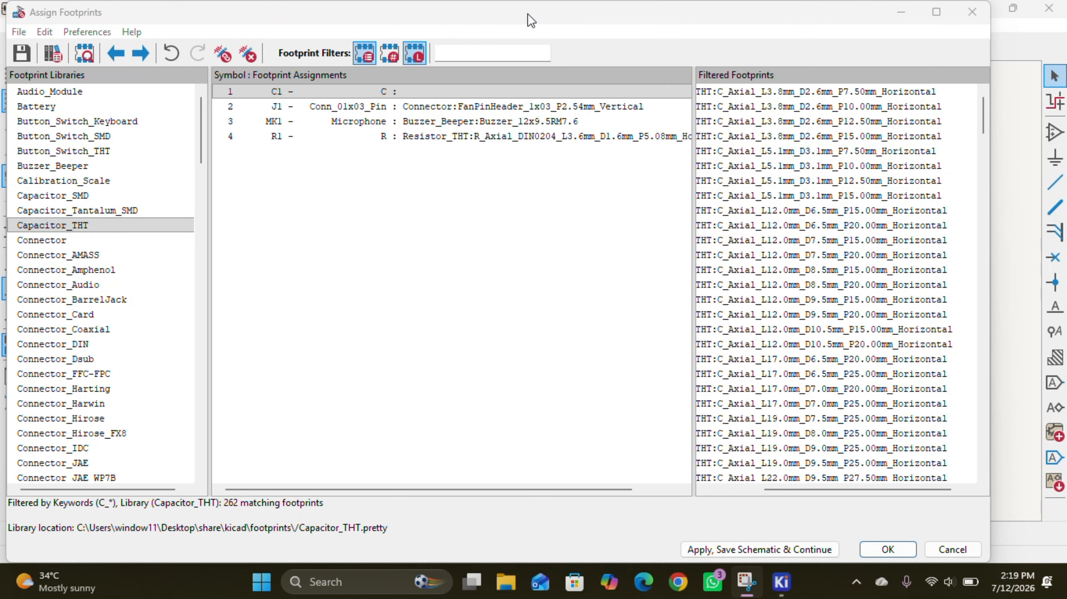
{"action": "scroll", "coordinate": [762, 300], "scroll_direction": "down", "scroll_amount": 4}
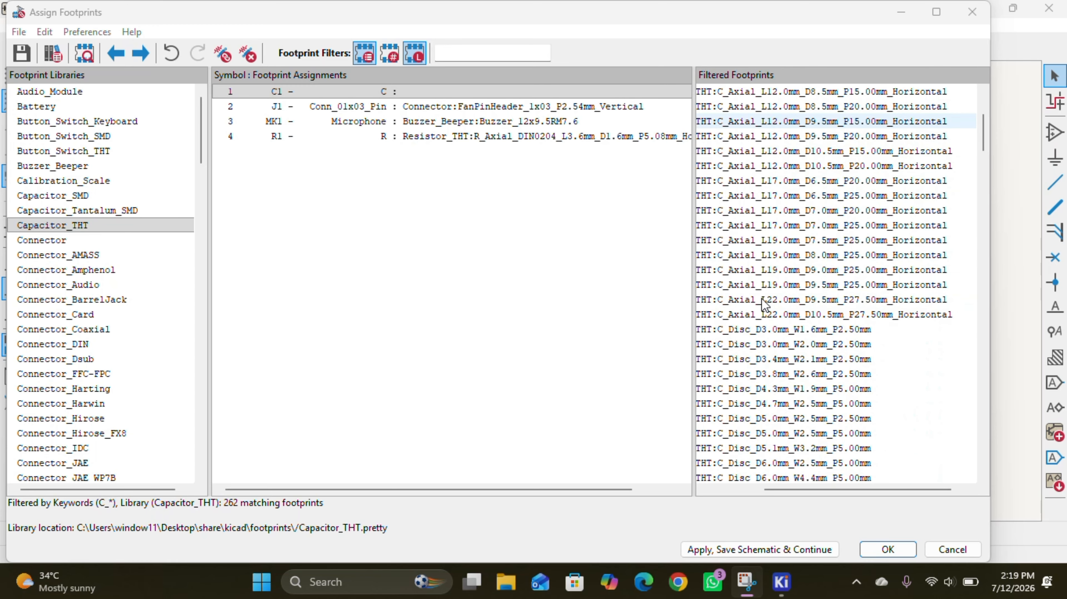
{"action": "scroll", "coordinate": [761, 303], "scroll_direction": "down", "scroll_amount": 6}
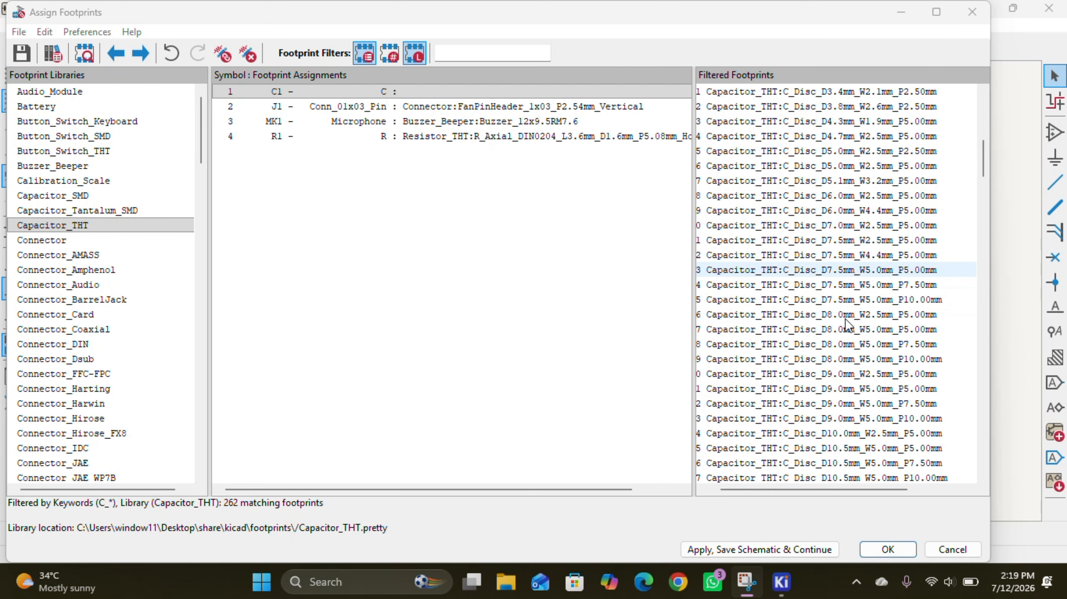
{"action": "scroll", "coordinate": [845, 318], "scroll_direction": "down", "scroll_amount": 3}
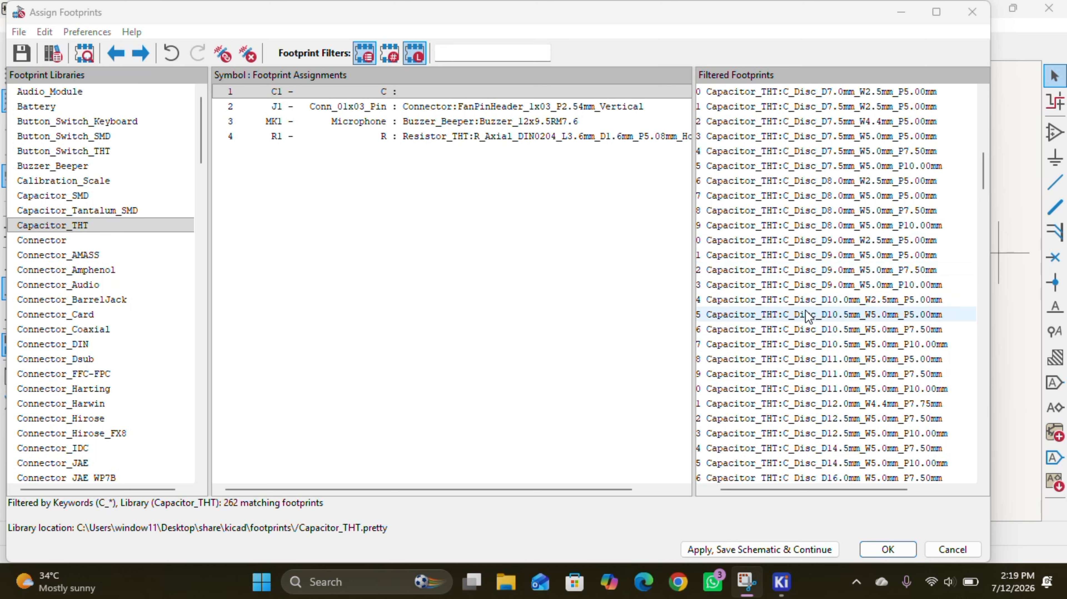
{"action": "scroll", "coordinate": [808, 317], "scroll_direction": "down", "scroll_amount": 3}
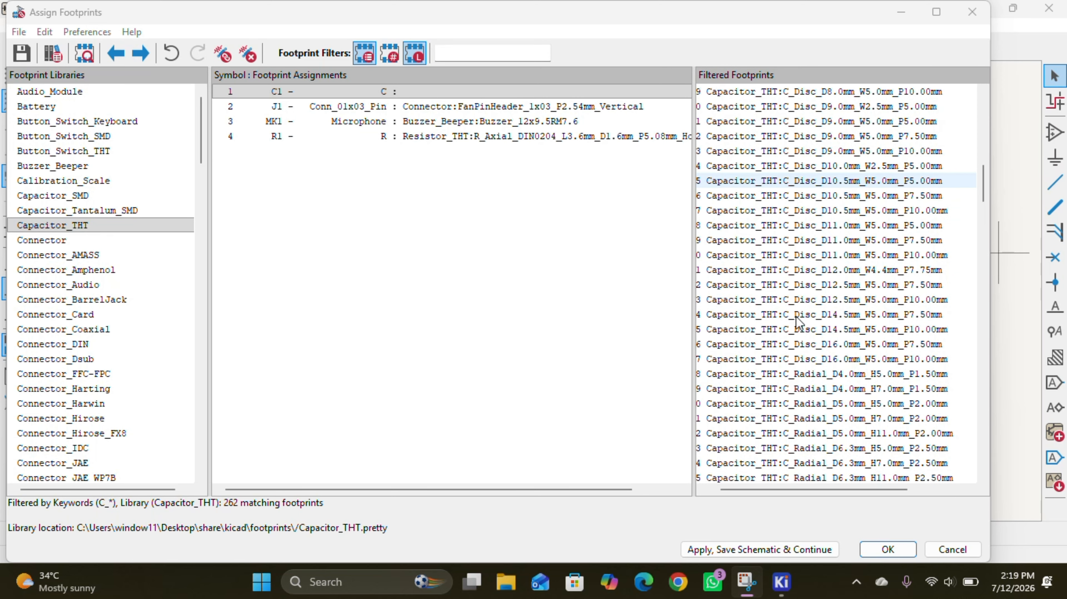
{"action": "scroll", "coordinate": [796, 318], "scroll_direction": "down", "scroll_amount": 5}
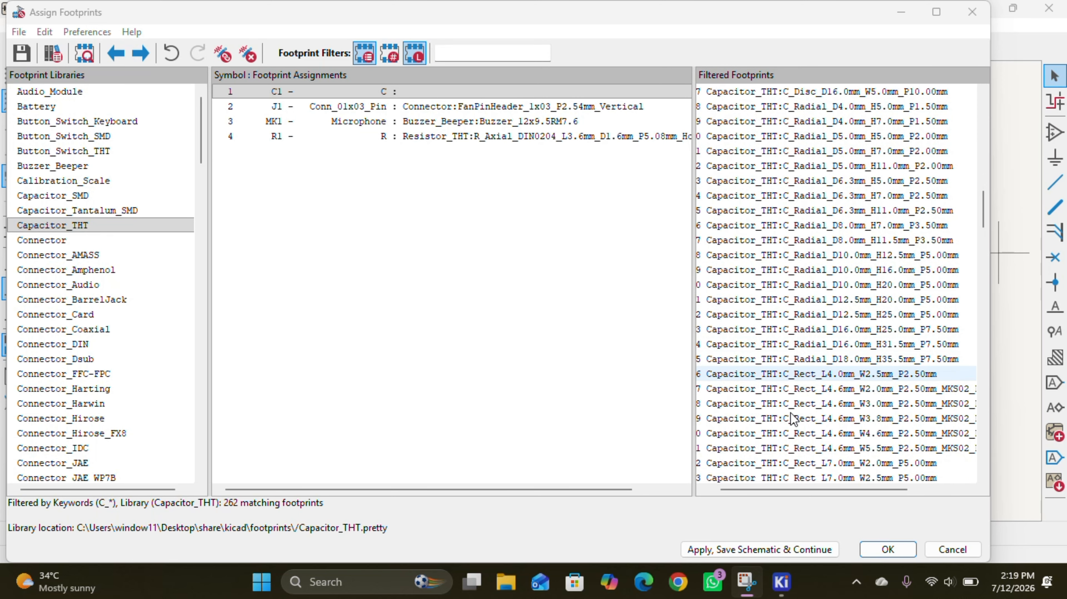
{"action": "scroll", "coordinate": [856, 319], "scroll_direction": "down", "scroll_amount": 4}
{"action": "scroll", "coordinate": [865, 313], "scroll_direction": "down", "scroll_amount": 6}
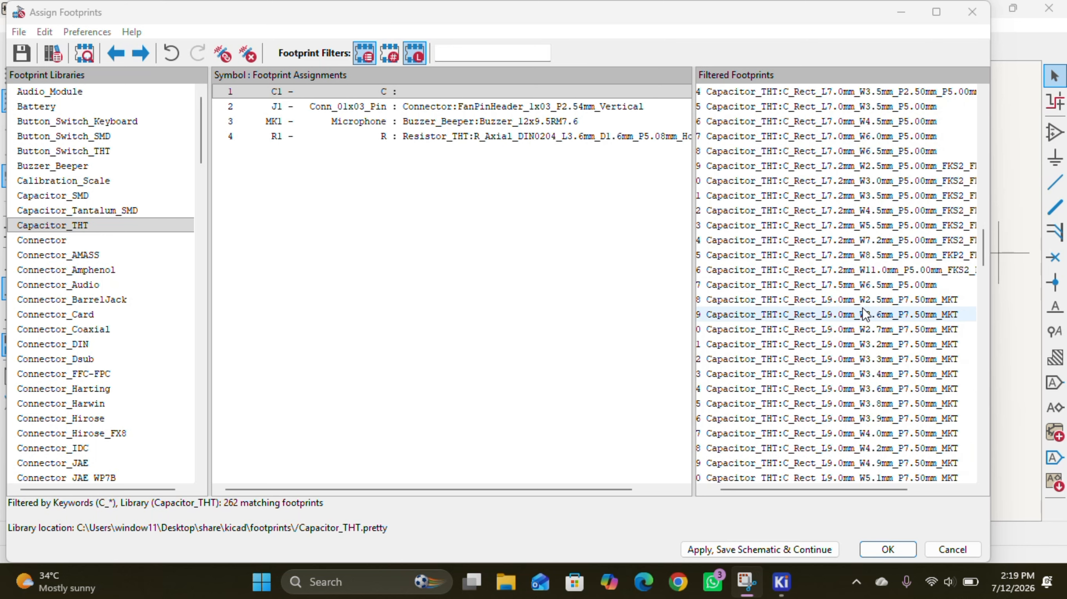
{"action": "scroll", "coordinate": [864, 314], "scroll_direction": "down", "scroll_amount": 10}
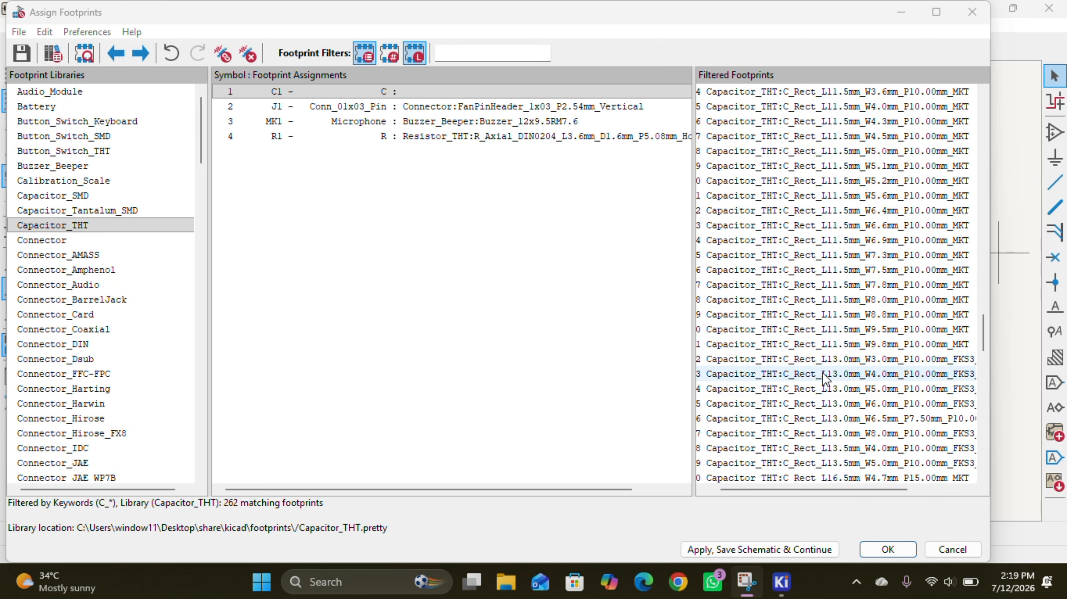
{"action": "scroll", "coordinate": [824, 377], "scroll_direction": "down", "scroll_amount": 19}
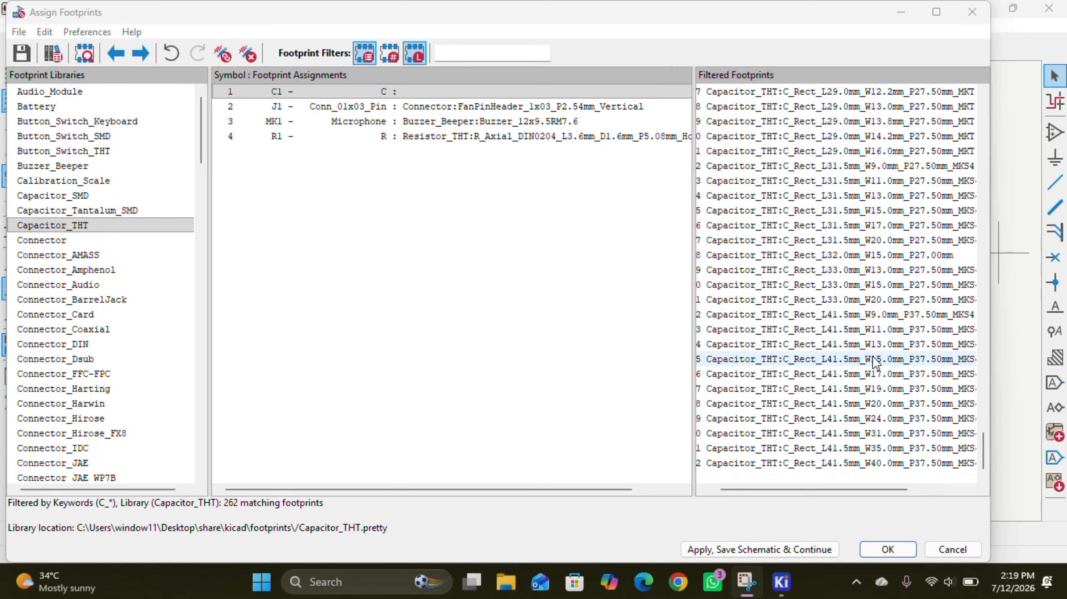
{"action": "scroll", "coordinate": [816, 320], "scroll_direction": "down", "scroll_amount": 9}
{"action": "scroll", "coordinate": [880, 279], "scroll_direction": "up", "scroll_amount": 2}
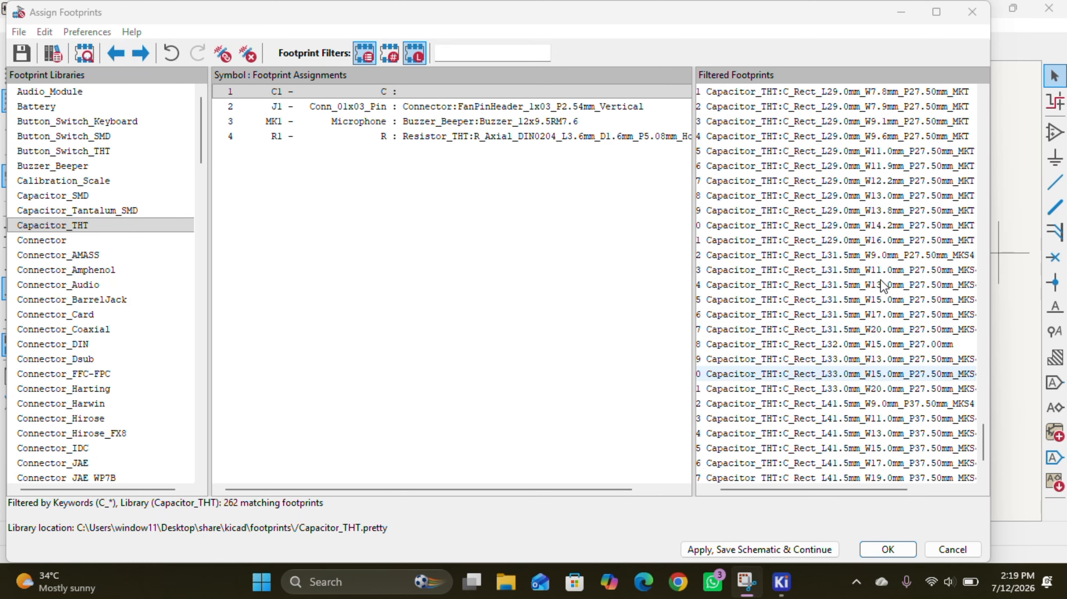
{"action": "scroll", "coordinate": [880, 279], "scroll_direction": "up", "scroll_amount": 6}
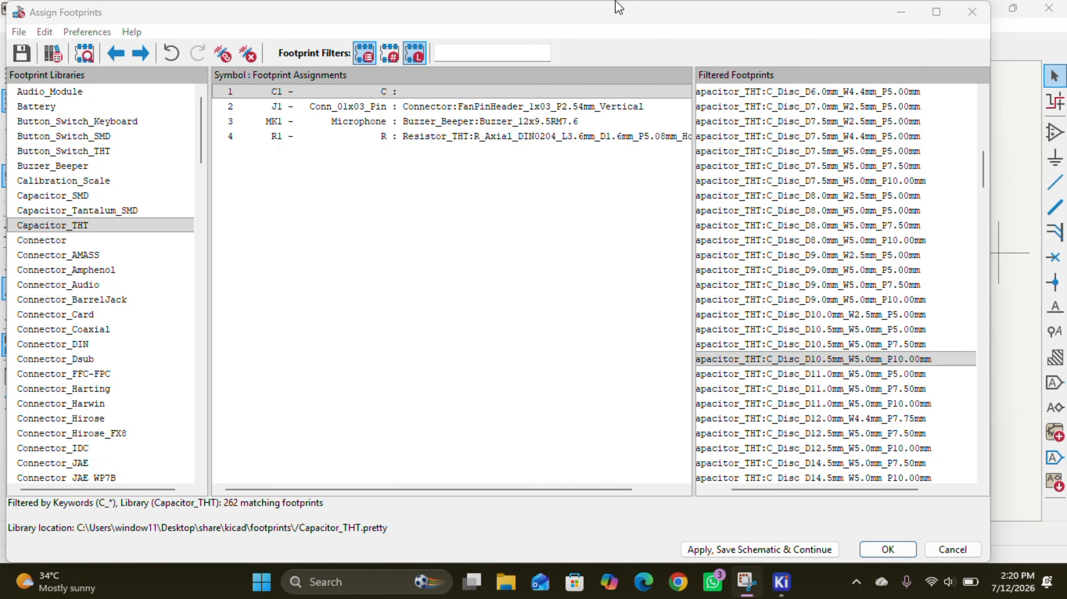
Preview the C_Disc_D10.5mm_W5.0mm_P10.00mm footprint in 2D and 3D, assign it to capacitor C1 and accept the footprint assignments
{"action": "scroll", "coordinate": [852, 300], "scroll_direction": "down", "scroll_amount": 1}
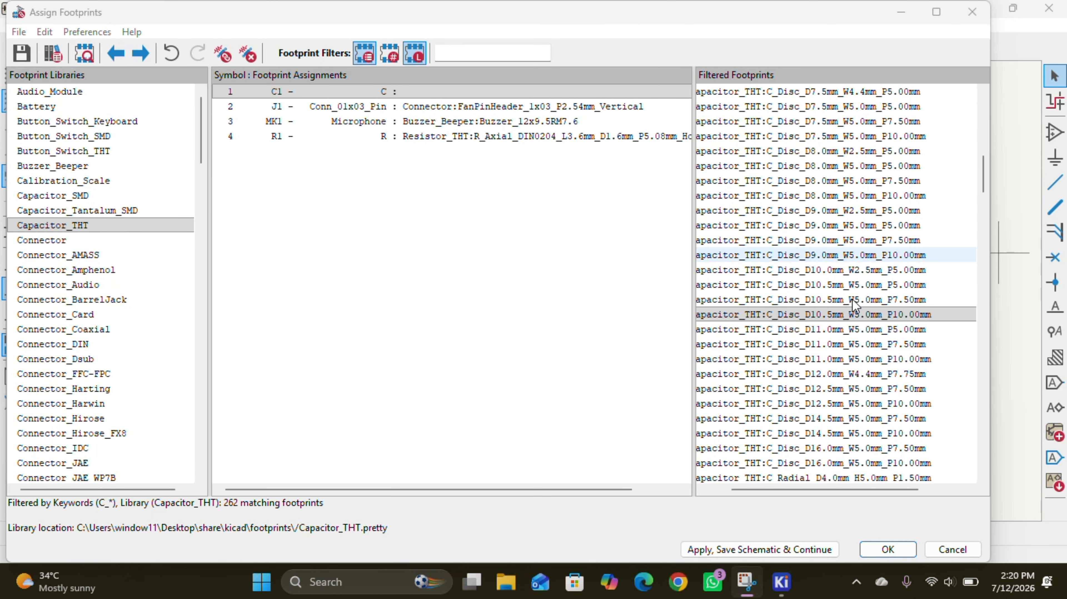
{"action": "left_click", "coordinate": [771, 319]}
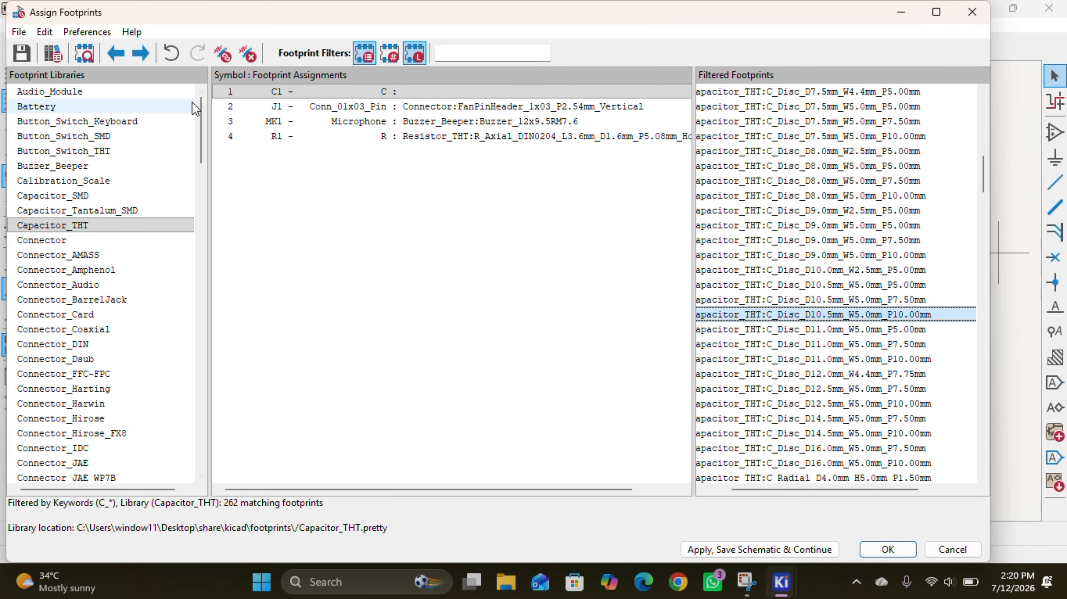
{"action": "left_click", "coordinate": [85, 57]}
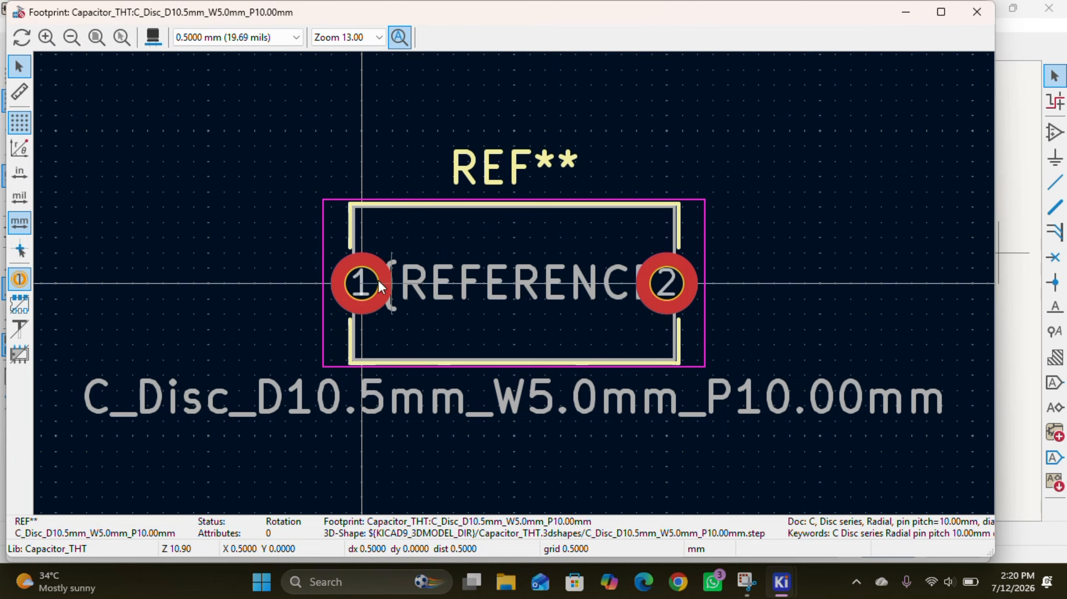
{"action": "left_click", "coordinate": [156, 31]}
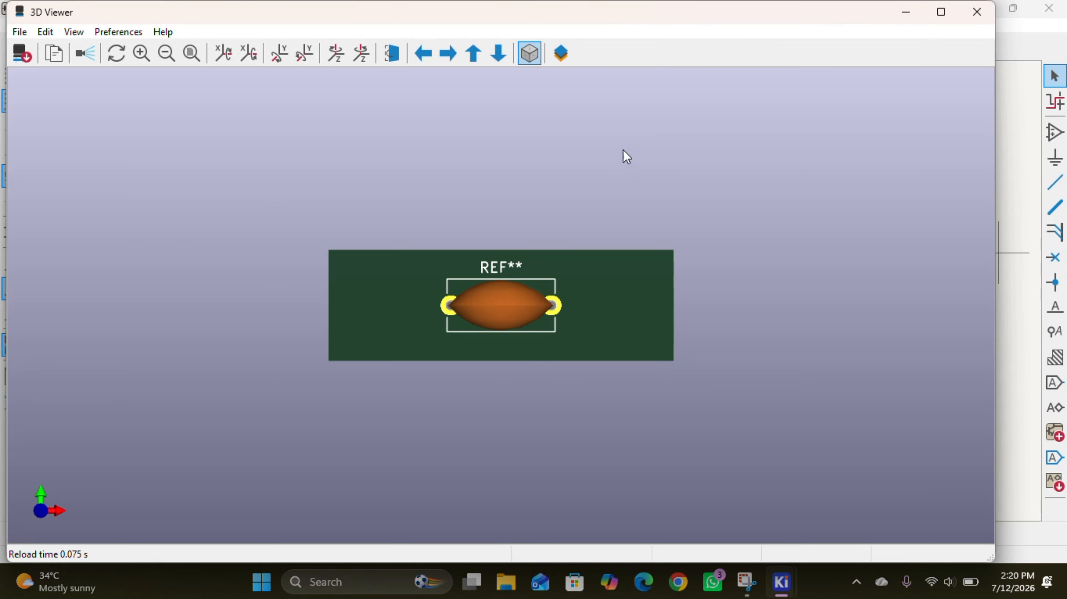
{"action": "left_click_drag", "start_coordinate": [598, 221], "coordinate": [693, 80]}
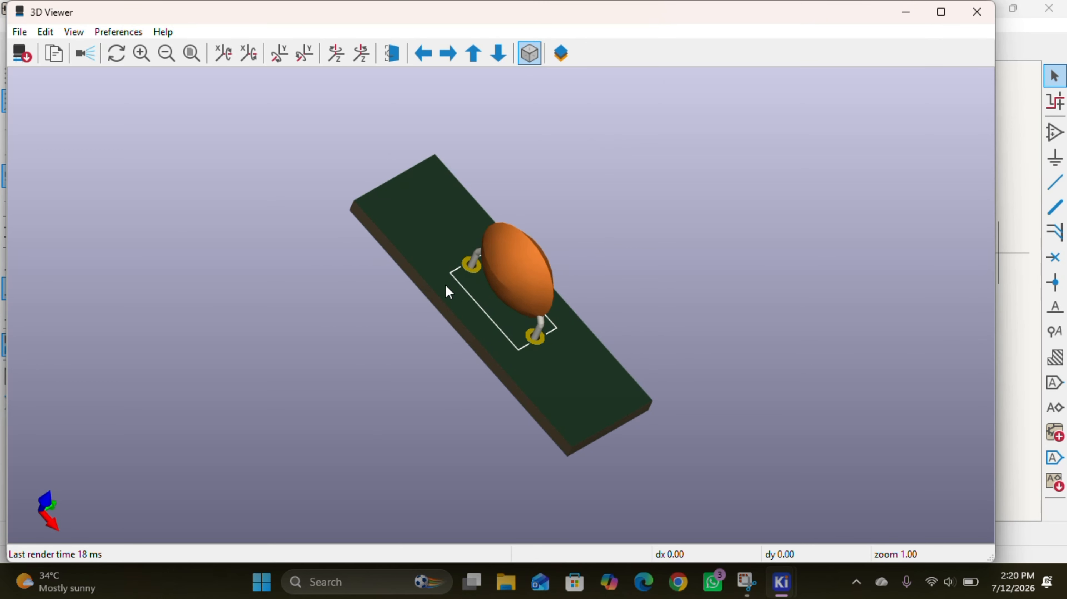
{"action": "left_click_drag", "start_coordinate": [448, 291], "coordinate": [417, 250]}
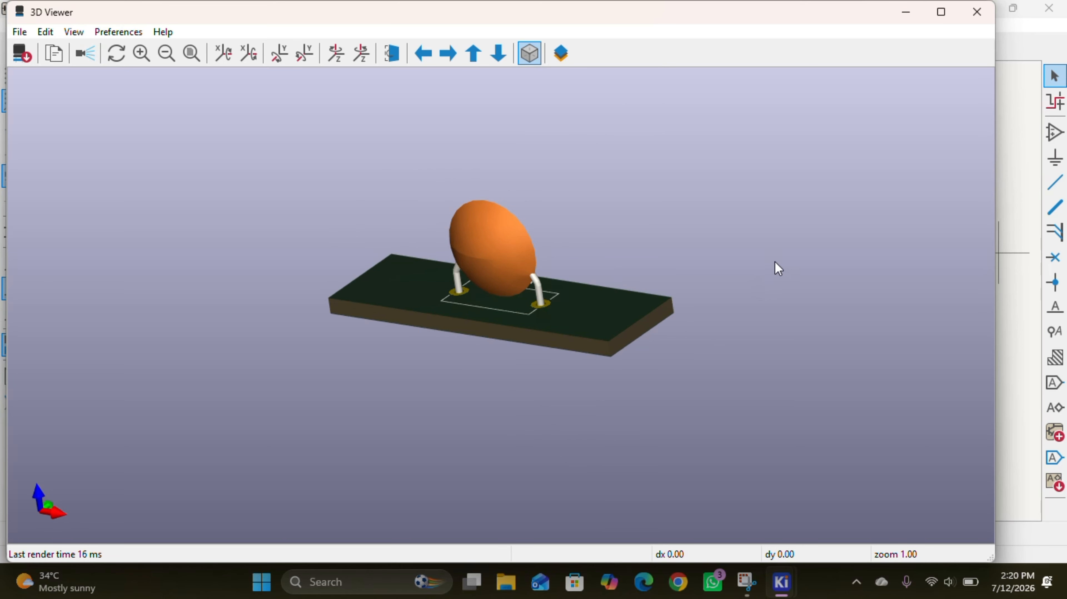
{"action": "left_click_drag", "start_coordinate": [586, 293], "coordinate": [690, 170]}
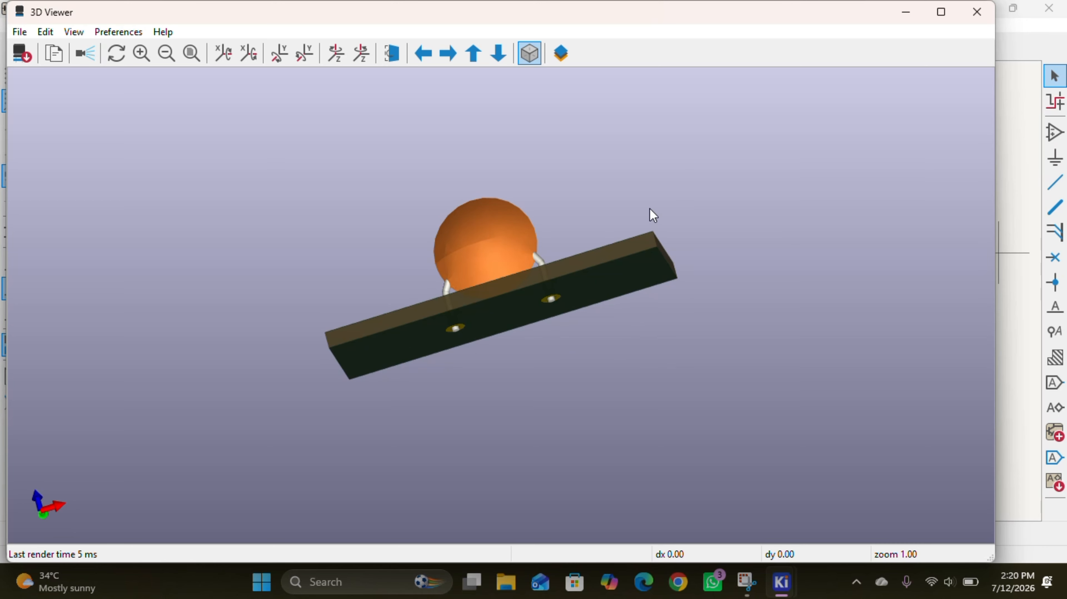
{"action": "left_click_drag", "start_coordinate": [650, 215], "coordinate": [117, 214]}
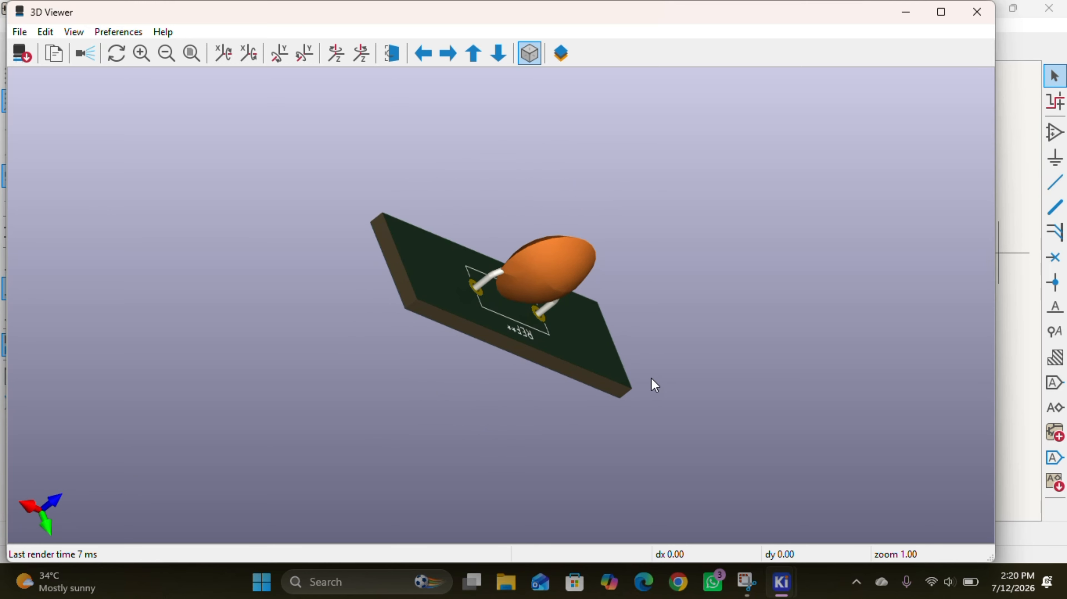
{"action": "left_click_drag", "start_coordinate": [654, 385], "coordinate": [439, 282]}
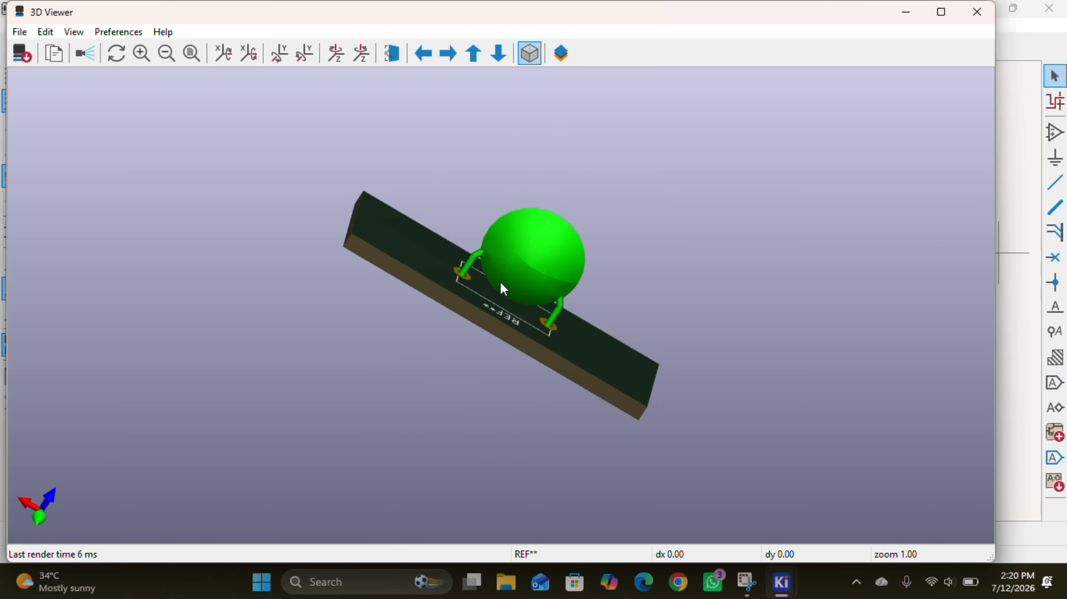
{"action": "left_click", "coordinate": [977, 13]}
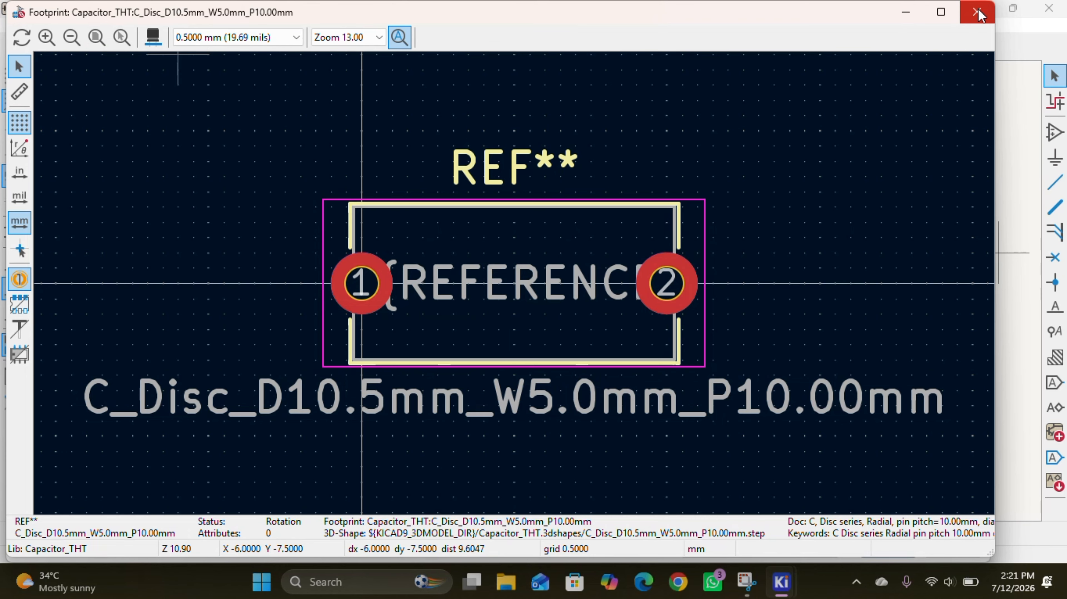
{"action": "left_click", "coordinate": [976, 13]}
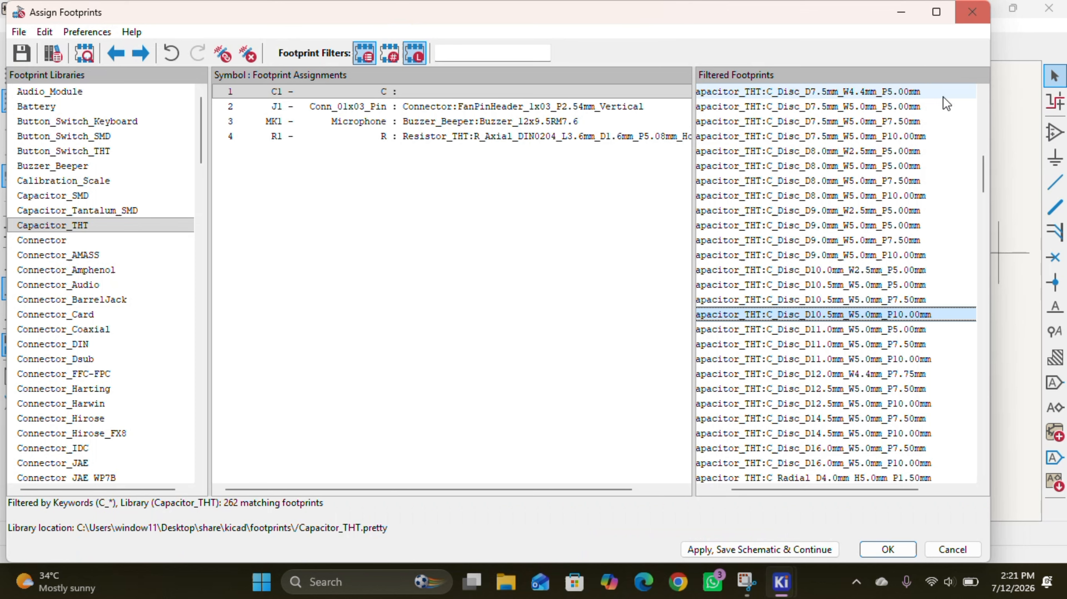
{"action": "double_click", "coordinate": [768, 318]}
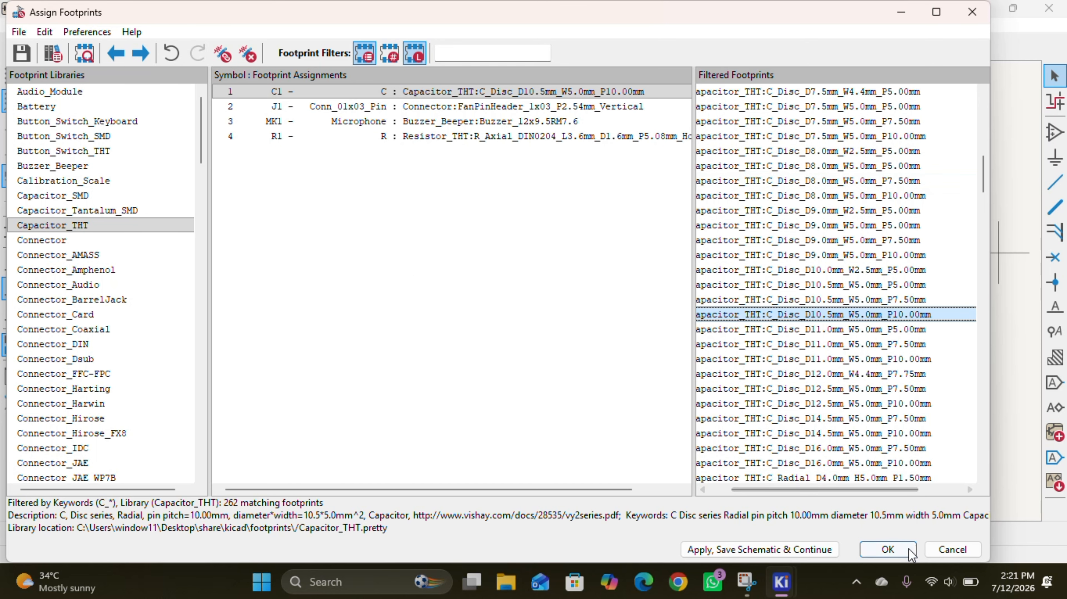
{"action": "left_click", "coordinate": [890, 549]}
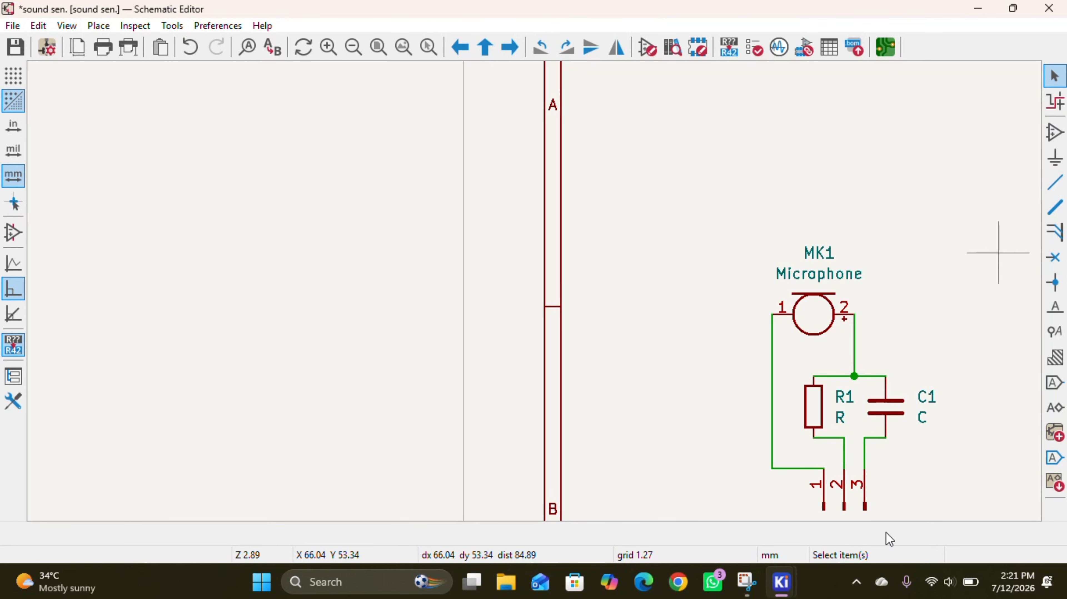
Switch from the sound sensor schematic to its board layout in the PCB Editor
{"action": "scroll", "coordinate": [703, 202], "scroll_direction": "up", "scroll_amount": 1}
{"action": "scroll", "coordinate": [535, 292], "scroll_direction": "down", "scroll_amount": 5}
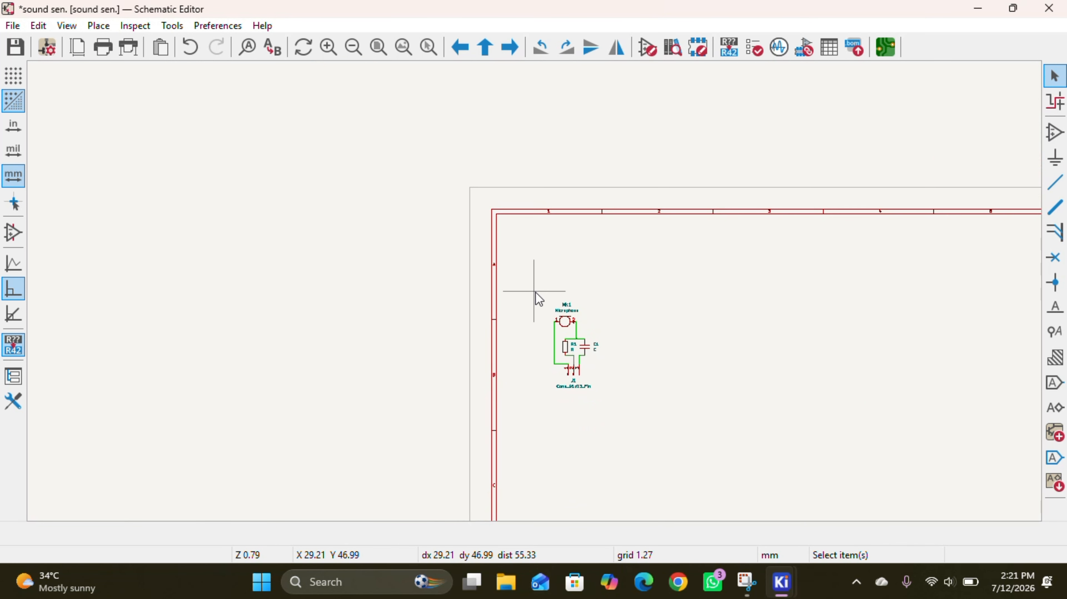
{"action": "scroll", "coordinate": [535, 292], "scroll_direction": "up", "scroll_amount": 1}
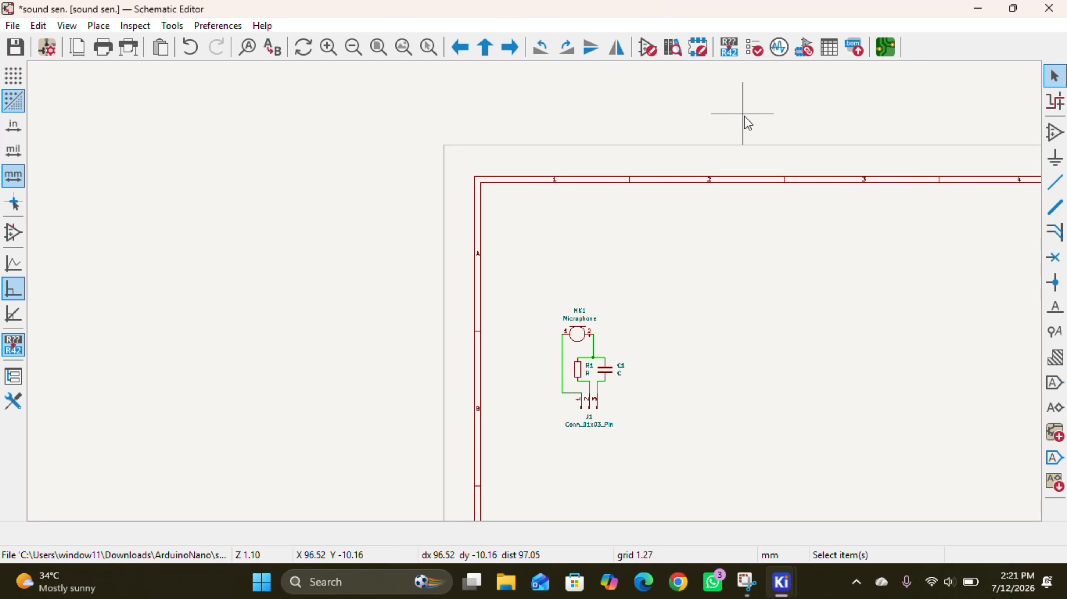
{"action": "left_click", "coordinate": [891, 45]}
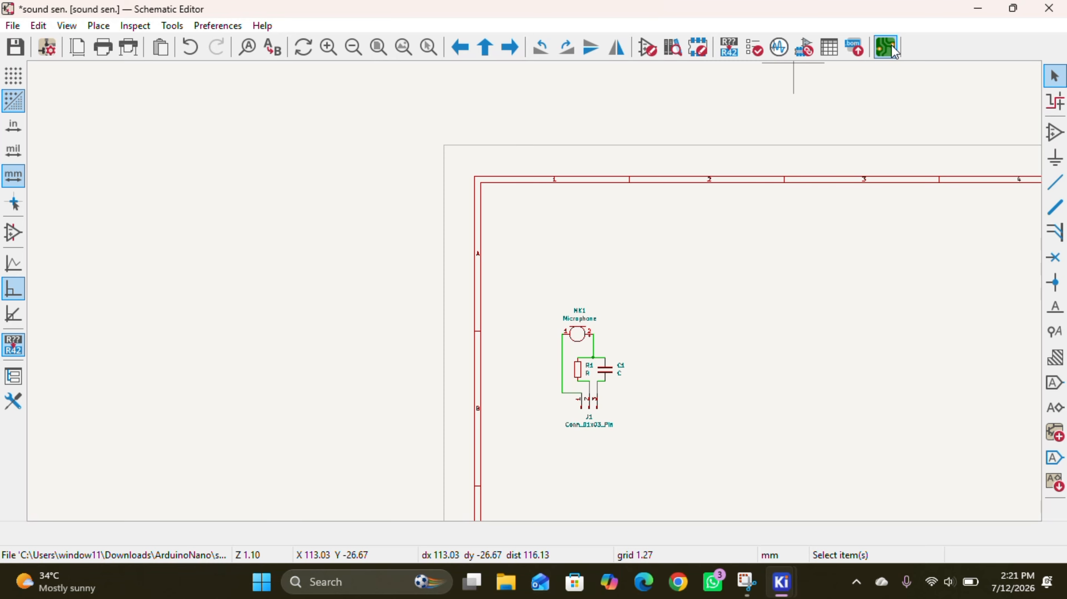
{"action": "left_click", "coordinate": [885, 58]}
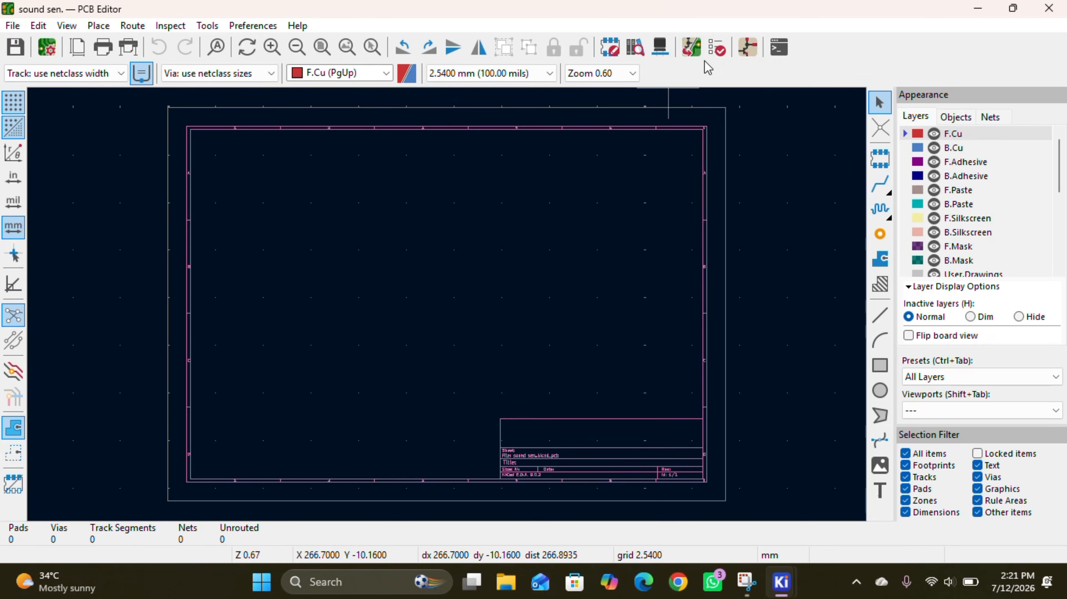
Update the PCB from the schematic with the default options and place the four imported footprints inside the drawing sheet
{"action": "left_click", "coordinate": [691, 48]}
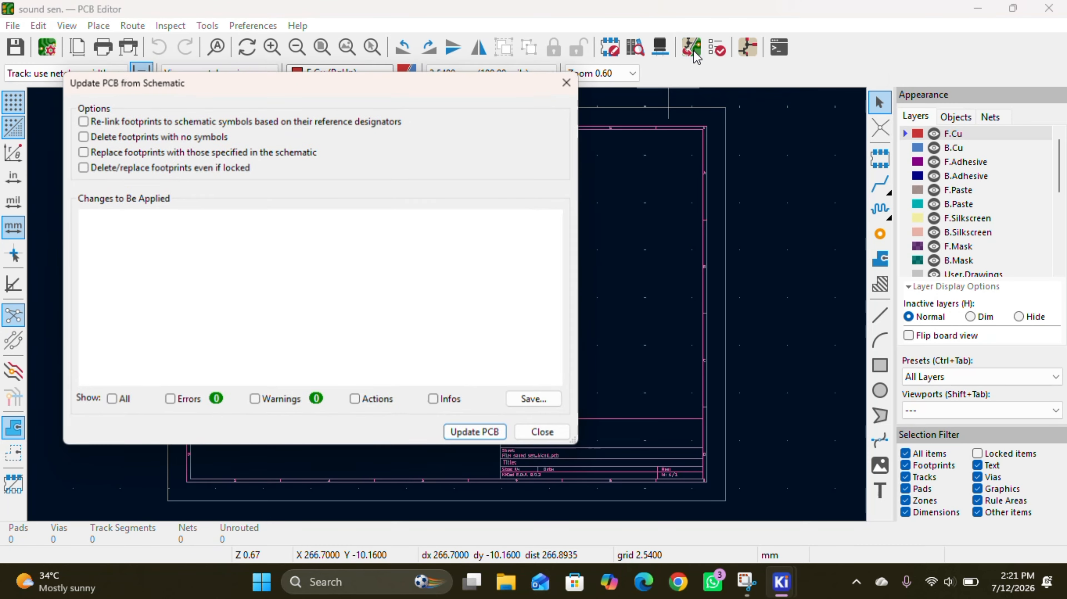
{"action": "left_click", "coordinate": [478, 437]}
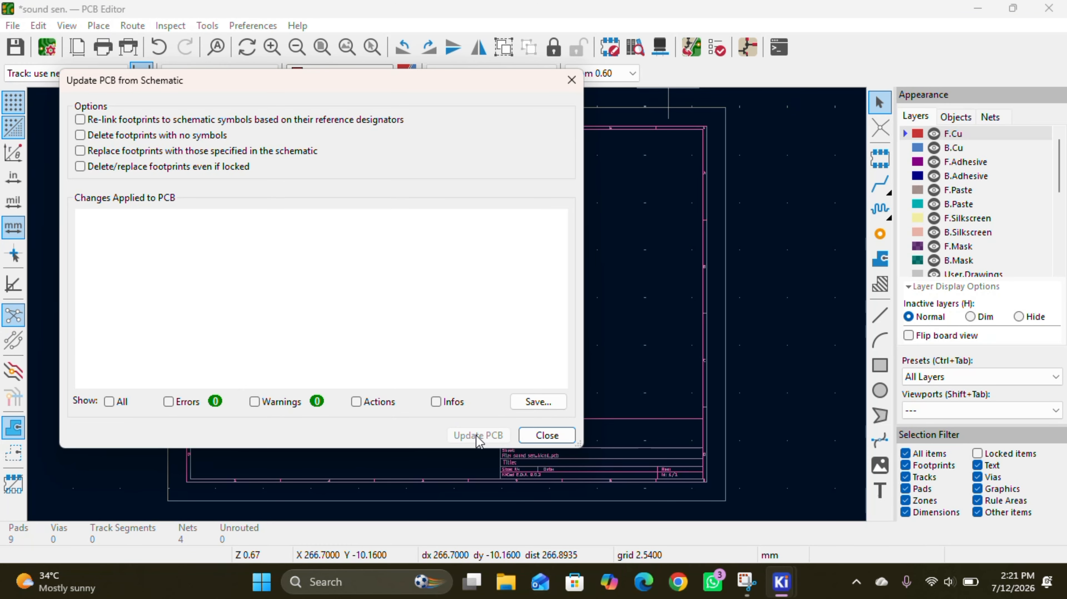
{"action": "left_click", "coordinate": [547, 436]}
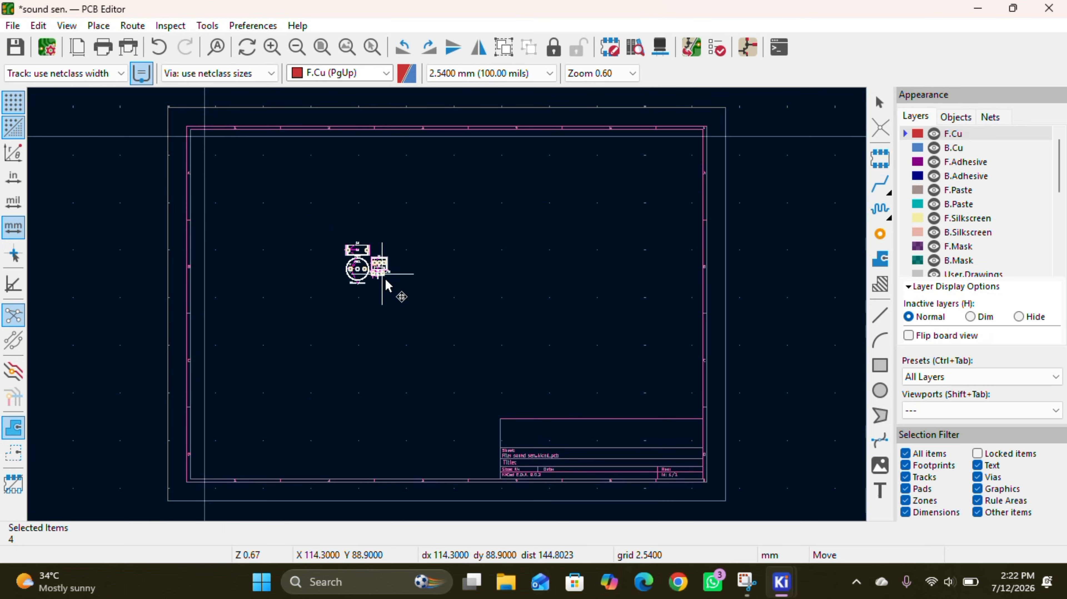
{"action": "left_click", "coordinate": [389, 289]}
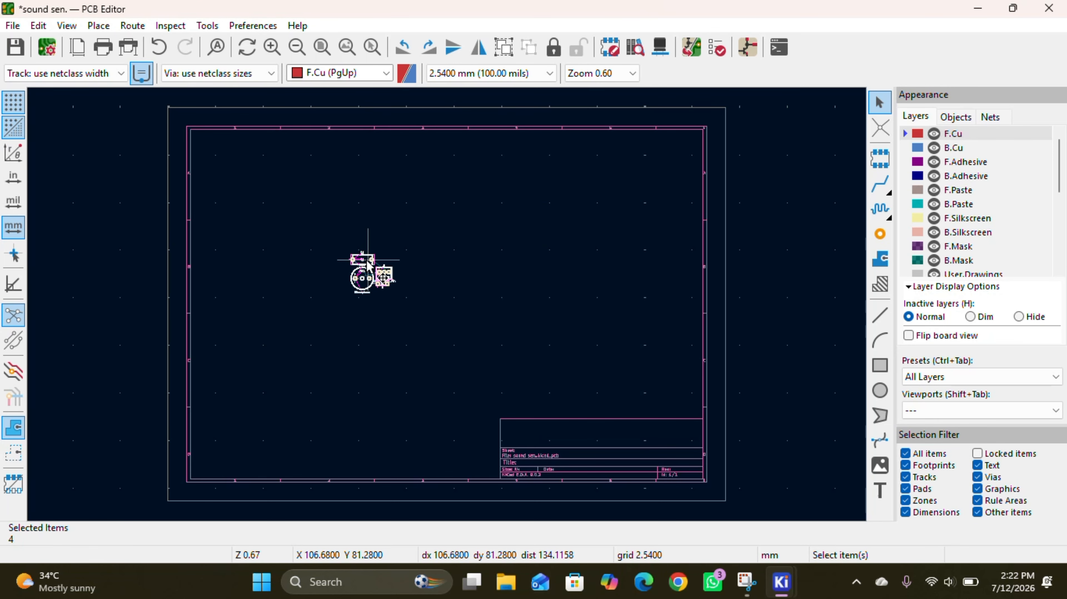
Check the four placed footprints from above in the 3D viewer and clear their selection on the board
{"action": "scroll", "coordinate": [367, 261], "scroll_direction": "up", "scroll_amount": 1, "text": "ctrl"}
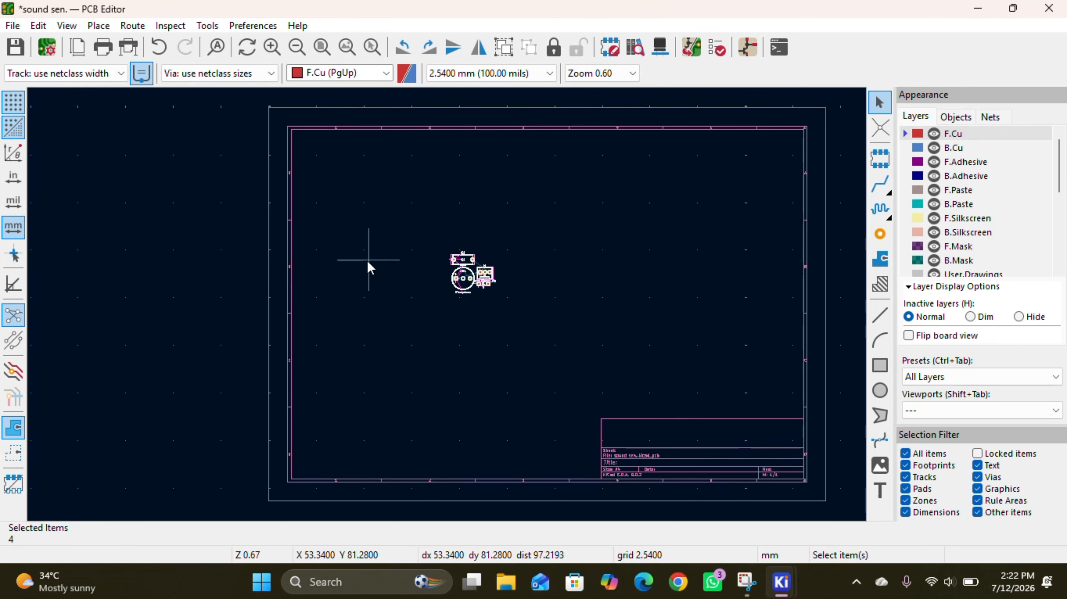
{"action": "scroll", "coordinate": [488, 279], "scroll_direction": "up", "scroll_amount": 1}
{"action": "scroll", "coordinate": [447, 306], "scroll_direction": "up", "scroll_amount": 6}
{"action": "scroll", "coordinate": [446, 306], "scroll_direction": "down", "scroll_amount": 3}
{"action": "scroll", "coordinate": [447, 305], "scroll_direction": "up", "scroll_amount": 1}
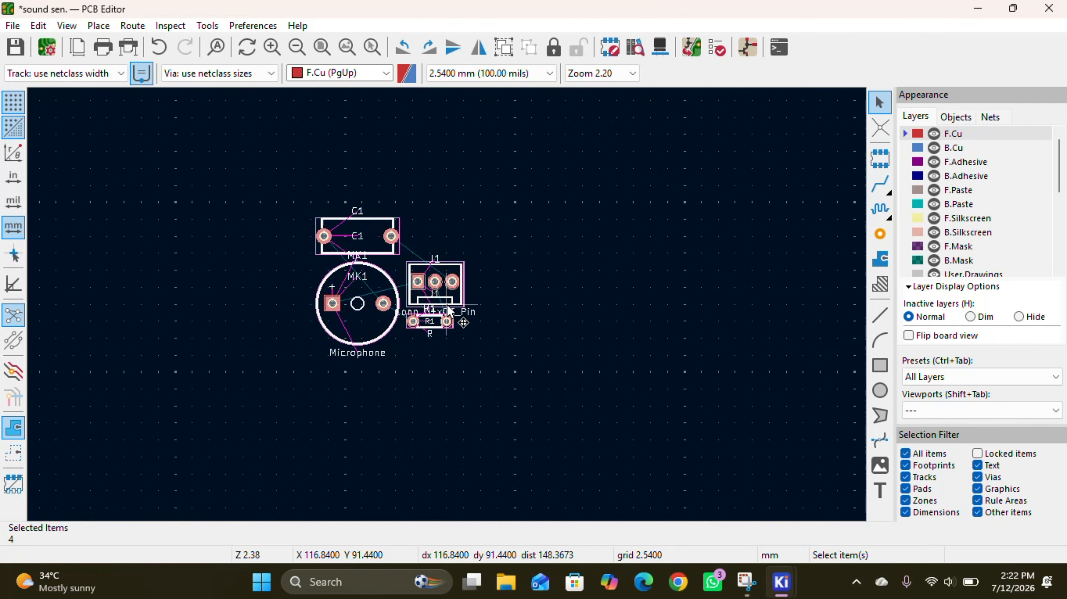
{"action": "left_click", "coordinate": [660, 47]}
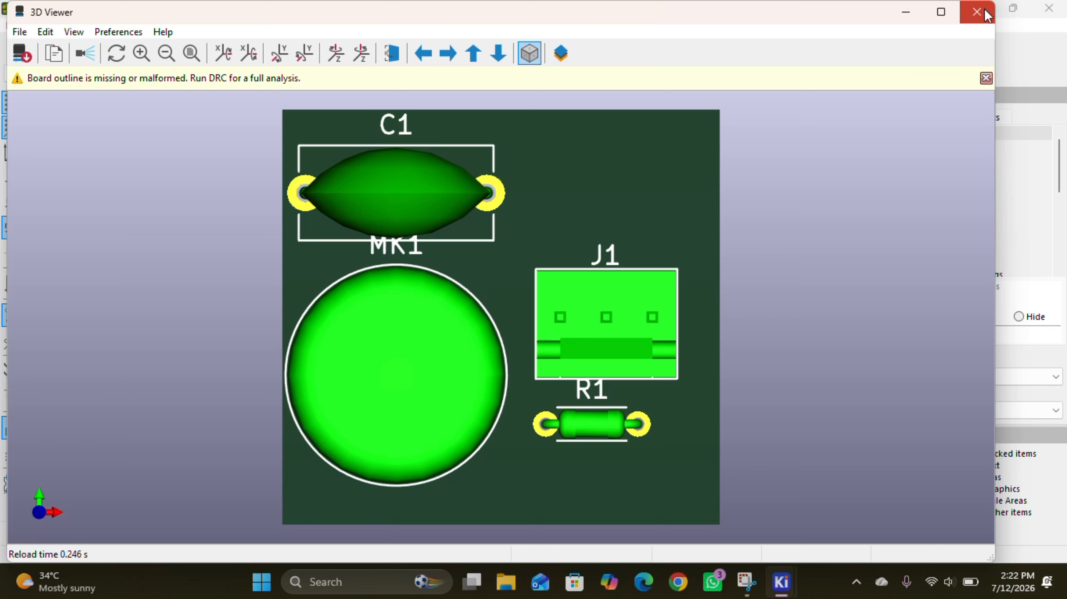
{"action": "left_click", "coordinate": [976, 10]}
{"action": "left_click", "coordinate": [616, 312]}
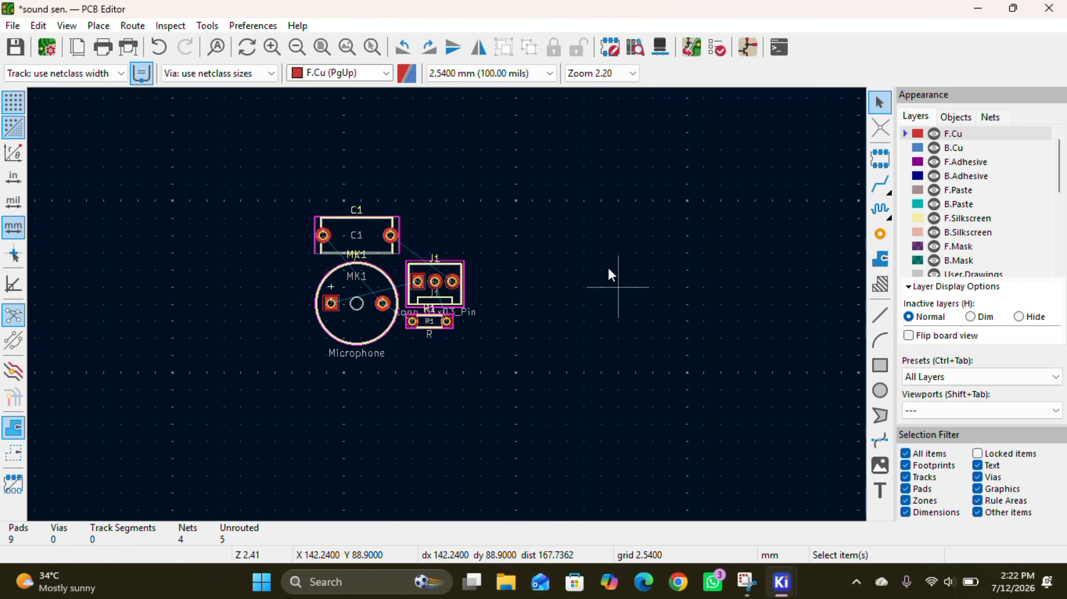
Examine the microphone, capacitor, connector and resistor models on the board from several angles in the 3D viewer
{"action": "left_click", "coordinate": [663, 58]}
{"action": "left_click_drag", "start_coordinate": [812, 245], "coordinate": [507, 305]}
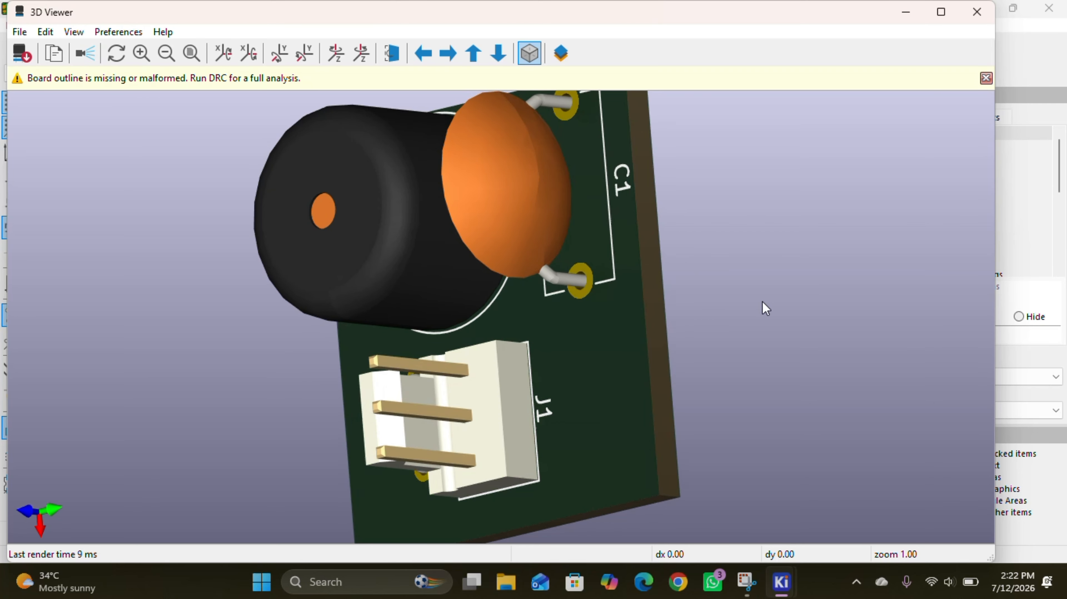
{"action": "left_click_drag", "start_coordinate": [761, 302], "coordinate": [905, 279]}
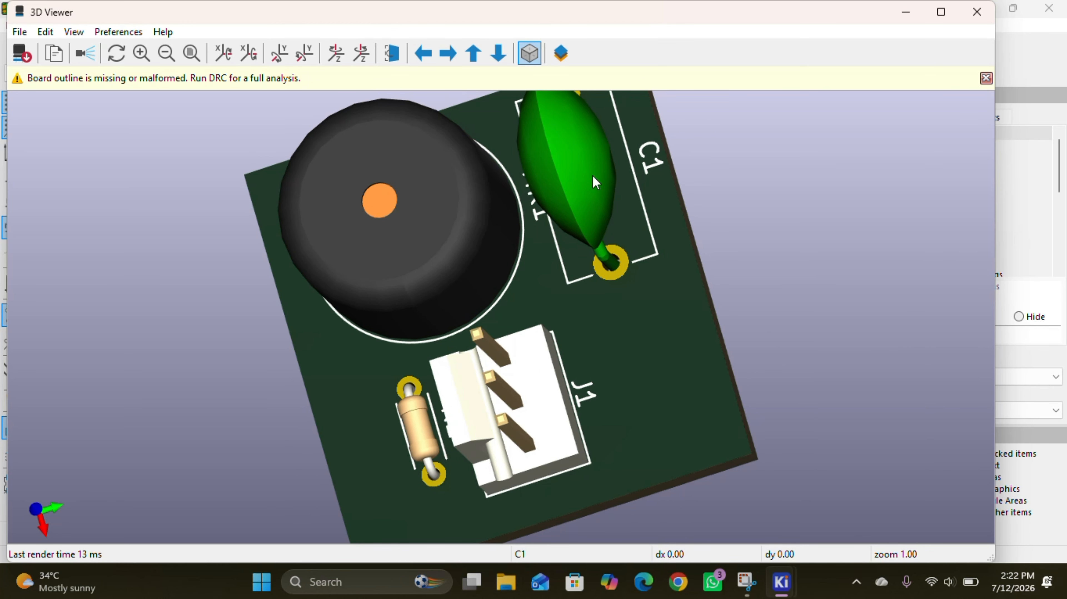
{"action": "left_click_drag", "start_coordinate": [767, 295], "coordinate": [802, 122]}
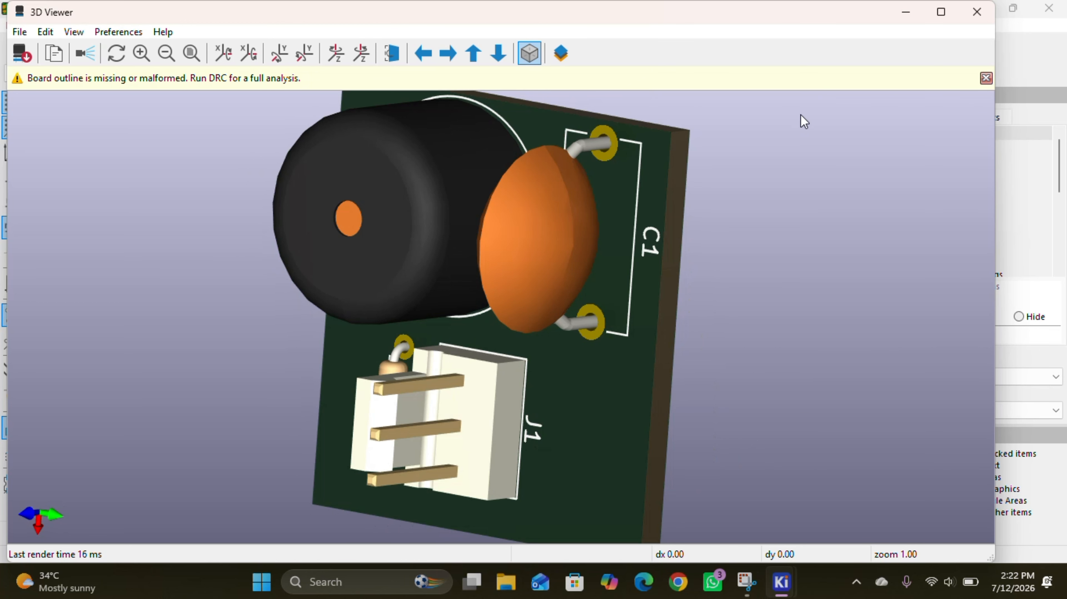
{"action": "left_click", "coordinate": [975, 16]}
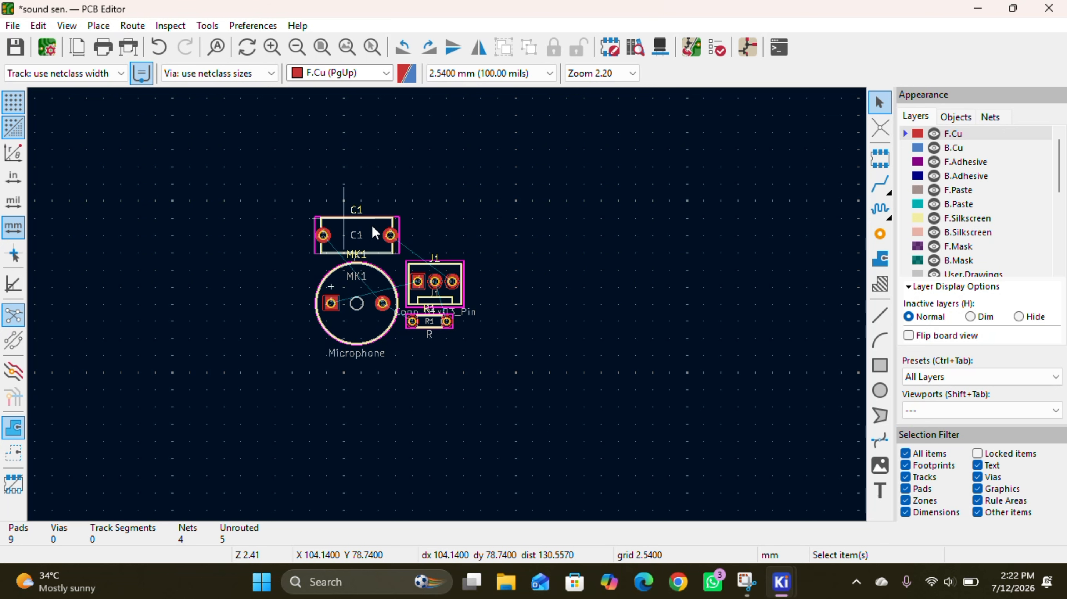
Make Edge.Cuts the active layer of the board
{"action": "left_click_drag", "start_coordinate": [503, 211], "coordinate": [697, 380]}
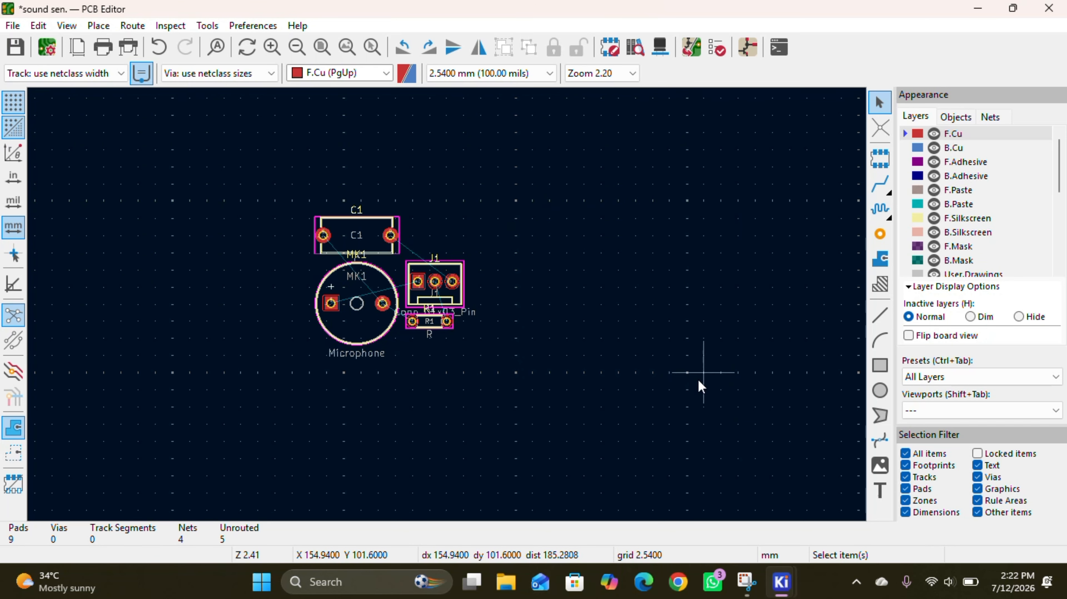
{"action": "scroll", "coordinate": [926, 212], "scroll_direction": "down", "scroll_amount": 3}
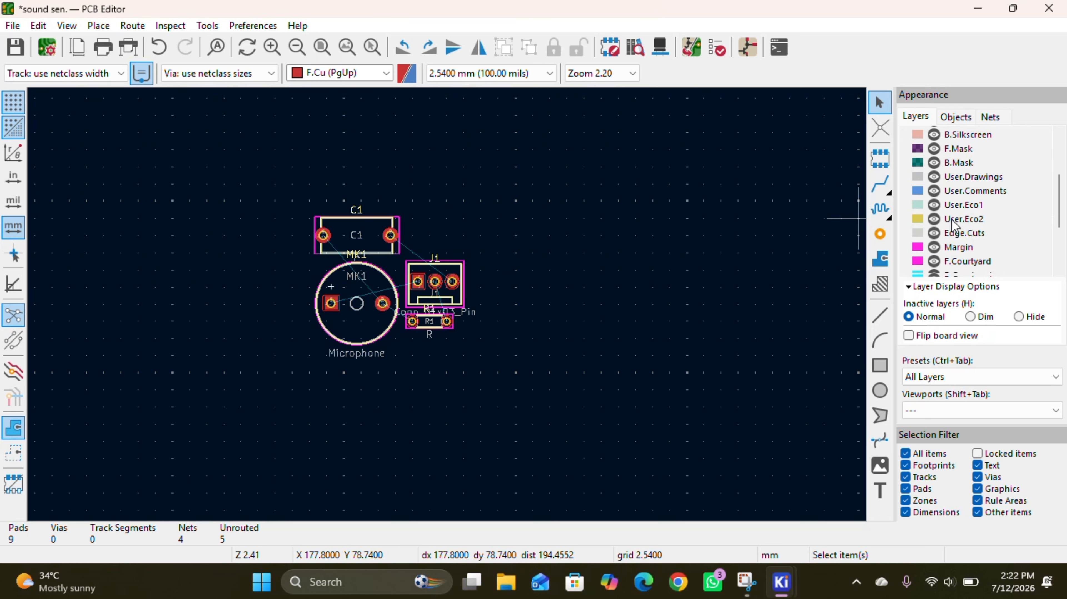
{"action": "scroll", "coordinate": [954, 227], "scroll_direction": "down", "scroll_amount": 4}
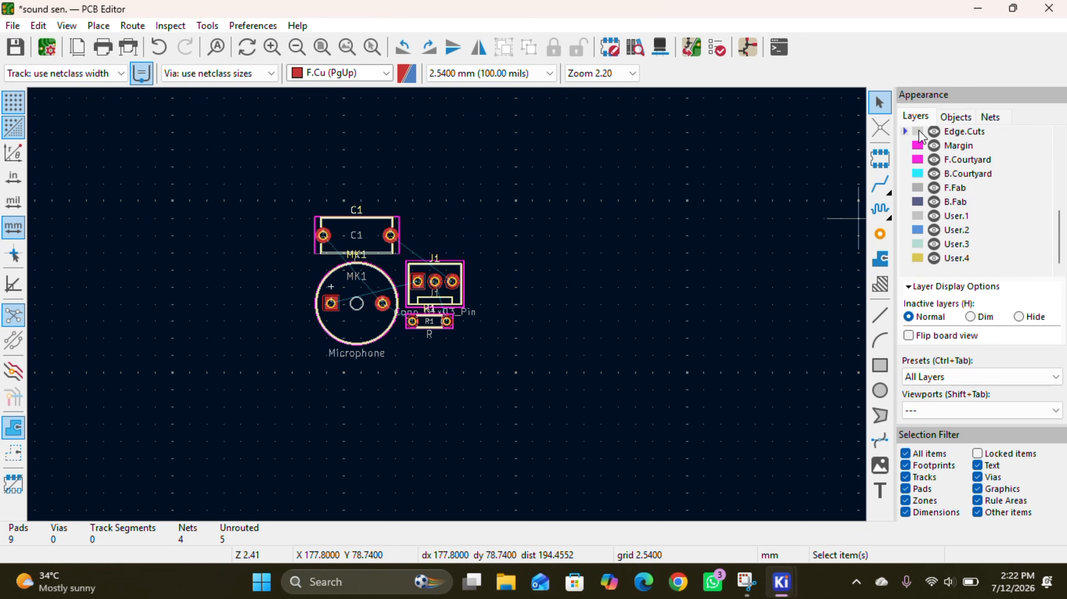
{"action": "left_click", "coordinate": [926, 133]}
{"action": "left_click_drag", "start_coordinate": [569, 218], "coordinate": [720, 424]}
{"action": "right_click", "coordinate": [720, 428]}
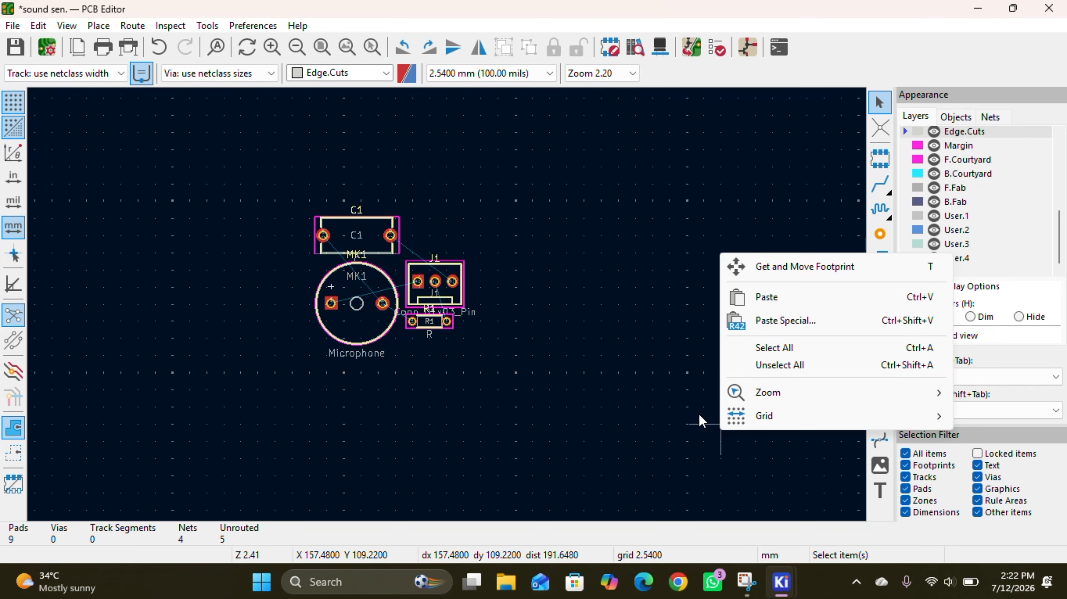
{"action": "right_click", "coordinate": [587, 271]}
{"action": "key", "text": "Escape"}
Draw a rectangular board outline about 22.86 by 25.4 mm on Edge.Cuts, to the right of the footprints
{"action": "key", "text": "ctrl+shift+r"}
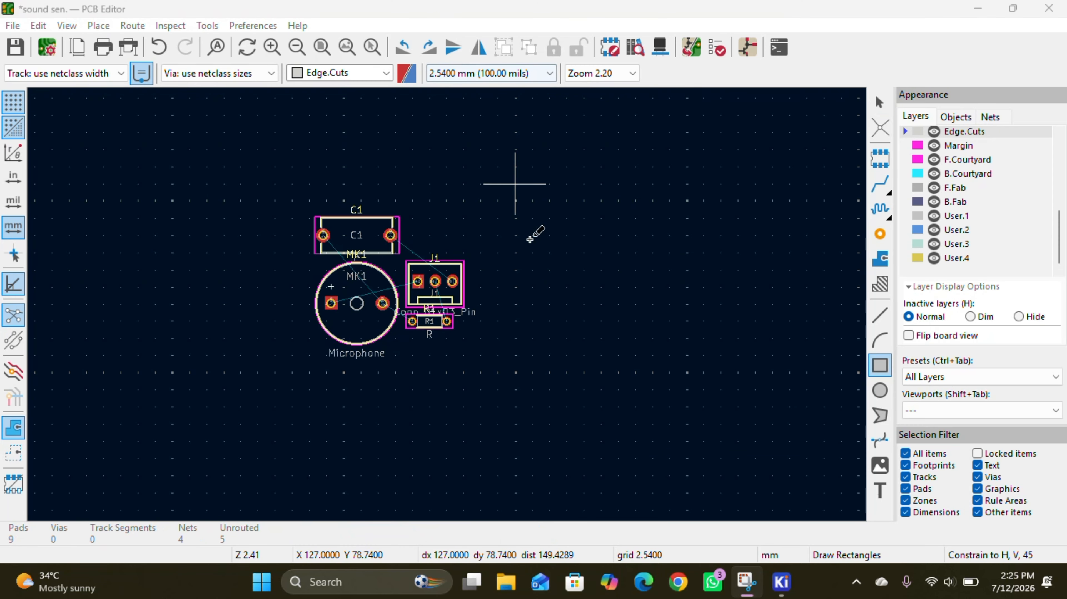
{"action": "left_click", "coordinate": [529, 203]}
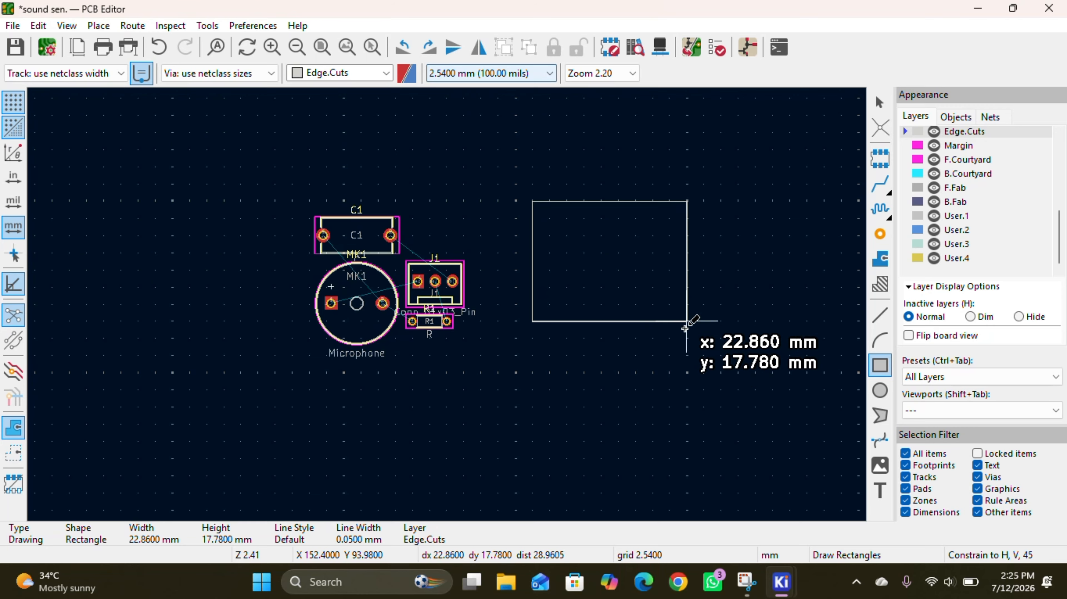
{"action": "left_click", "coordinate": [686, 373]}
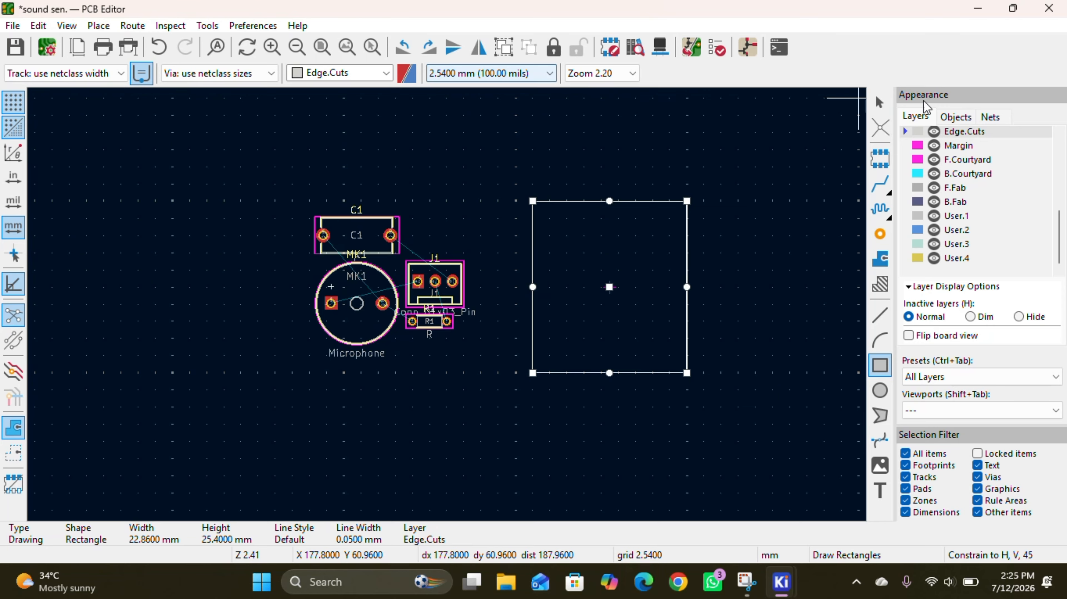
{"action": "left_click", "coordinate": [879, 106]}
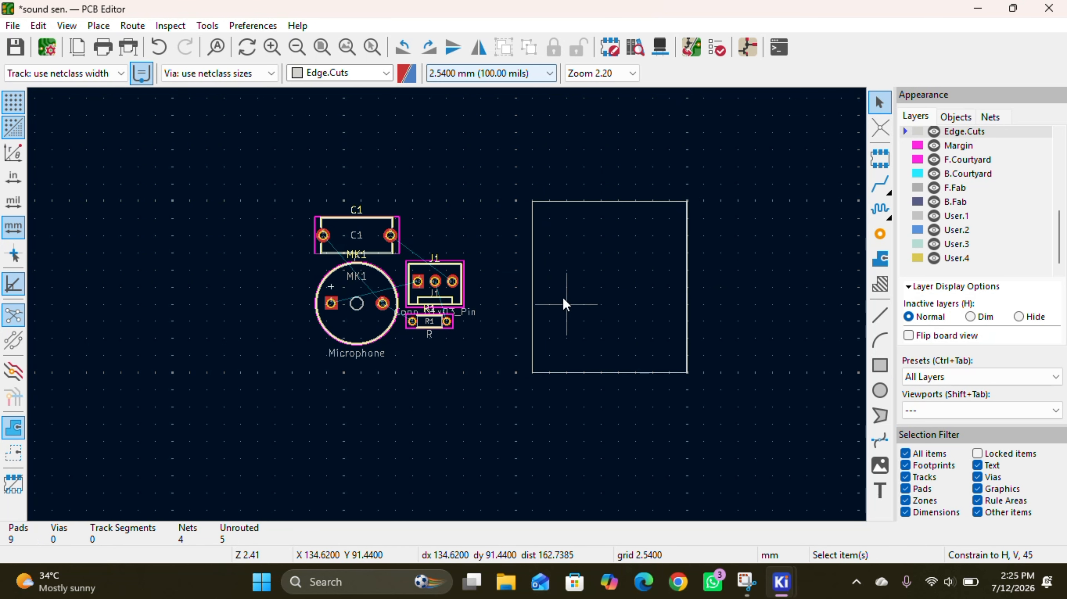
Move microphone MK1 to the upper part of the board outline and rotate it 180 degrees
{"action": "left_click", "coordinate": [354, 319]}
{"action": "key", "text": "m"}
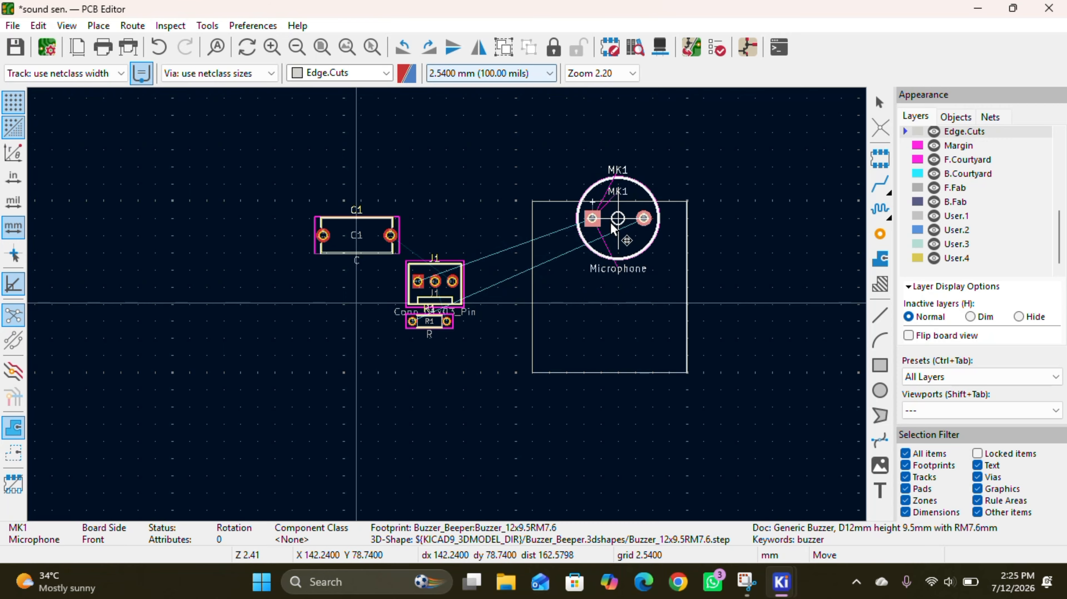
{"action": "left_click", "coordinate": [610, 234]}
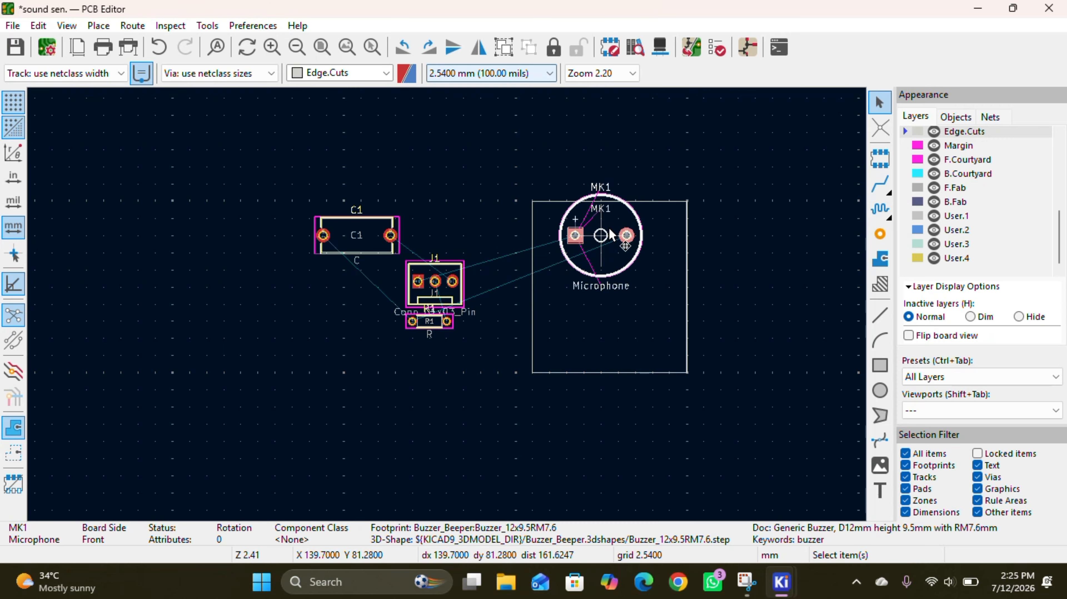
{"action": "key", "text": "r"}
{"action": "key", "text": "r"}
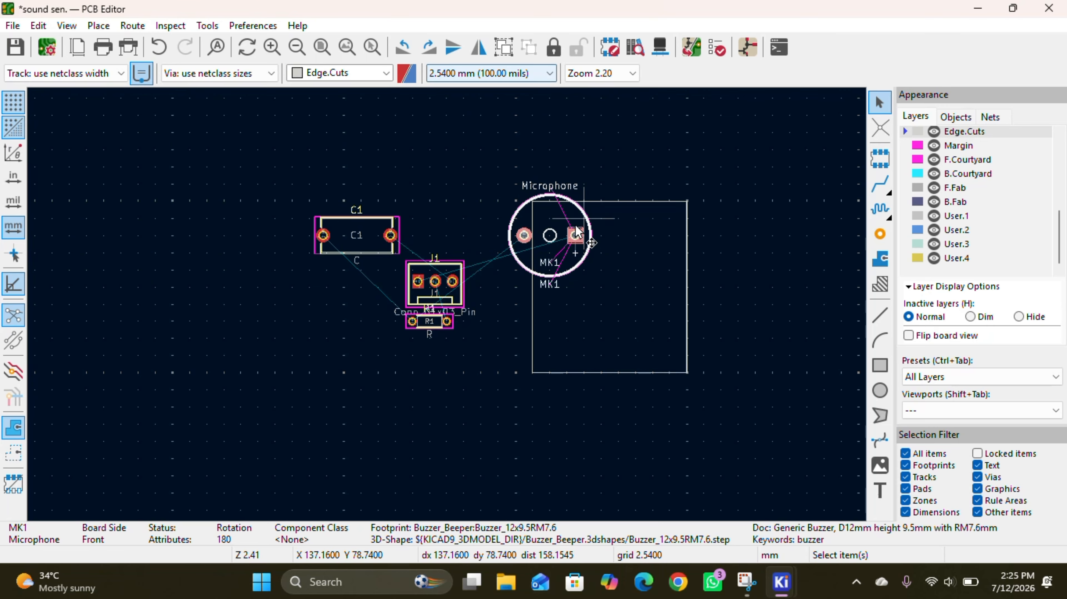
{"action": "key", "text": "m"}
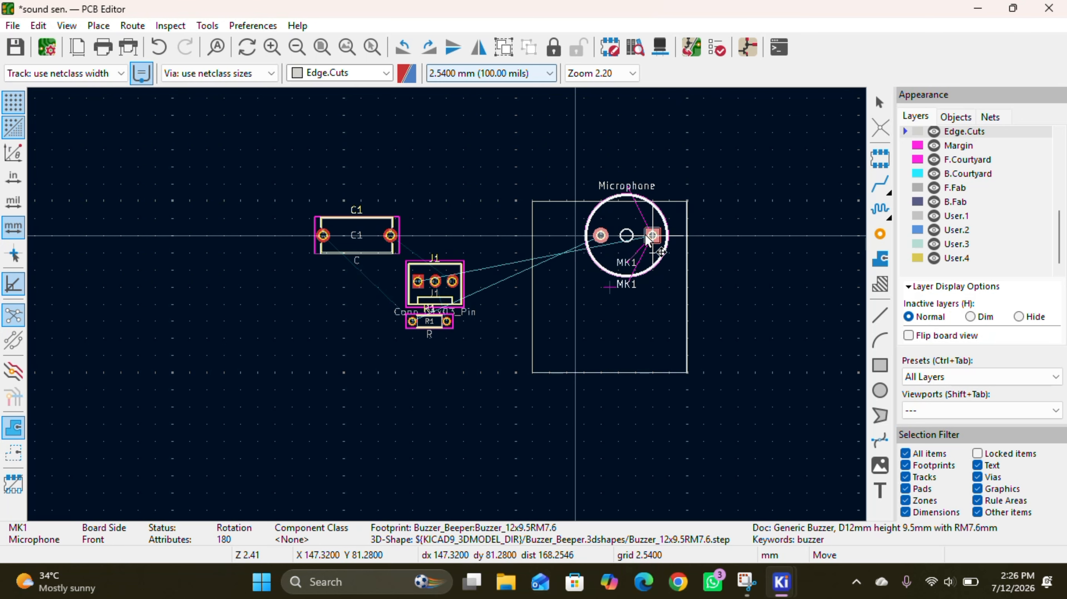
{"action": "left_click", "coordinate": [641, 231]}
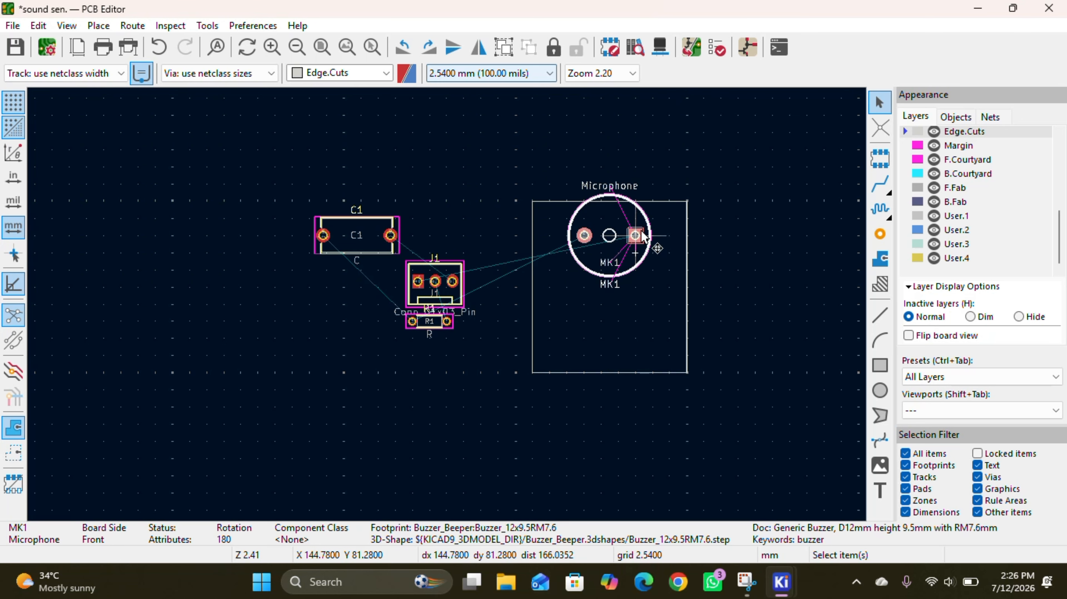
Move capacitor C1 inside the board outline below the microphone and rotate it to -90 degrees
{"action": "left_click", "coordinate": [371, 237]}
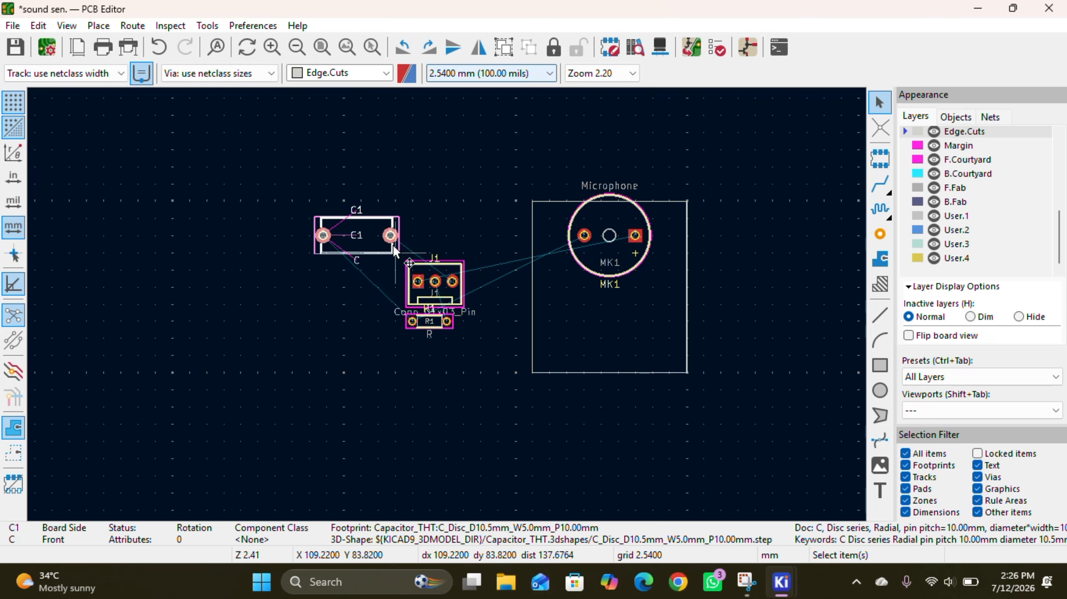
{"action": "left_click_drag", "start_coordinate": [382, 243], "coordinate": [650, 334]}
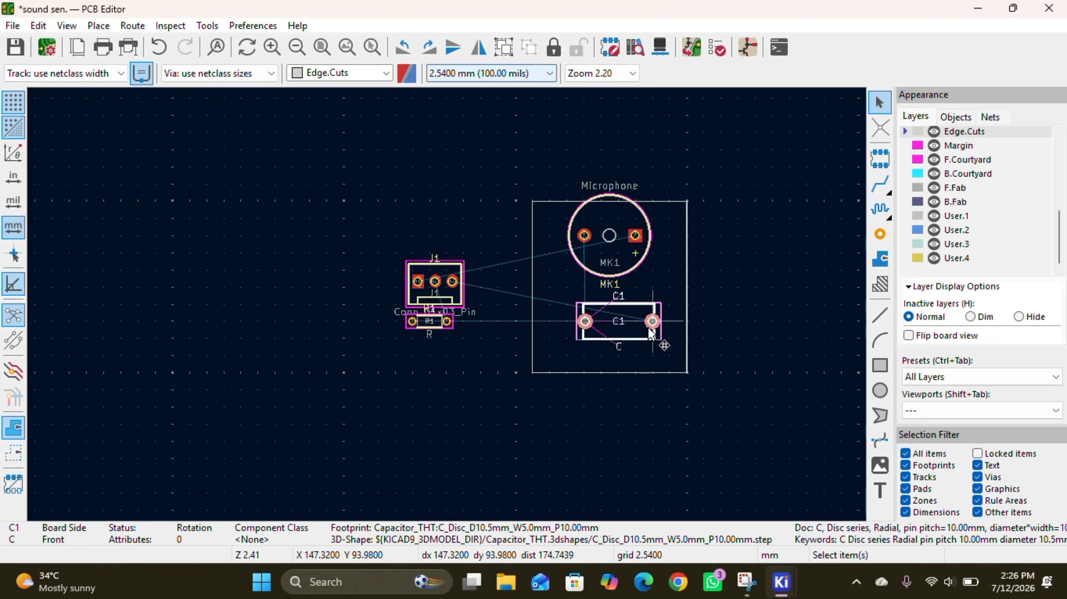
{"action": "key", "text": "r"}
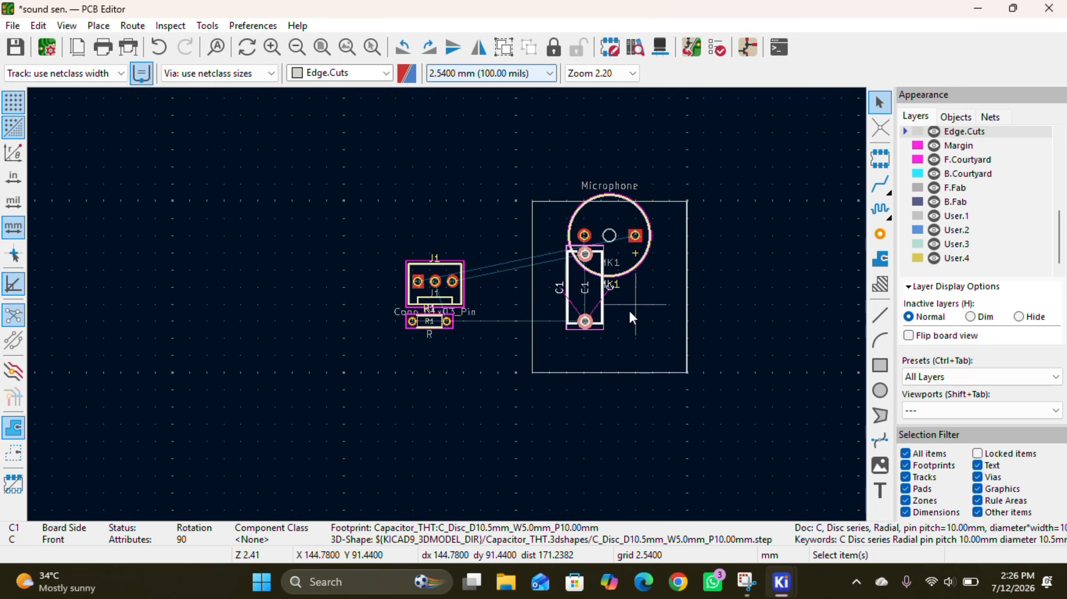
{"action": "key", "text": "r"}
{"action": "key", "text": "r"}
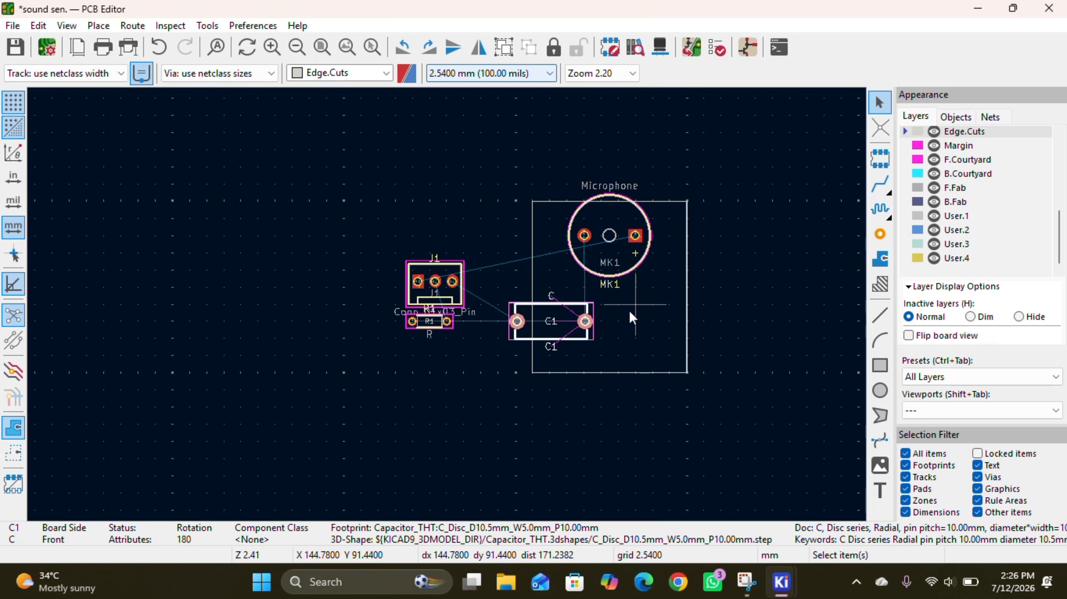
{"action": "key", "text": "r"}
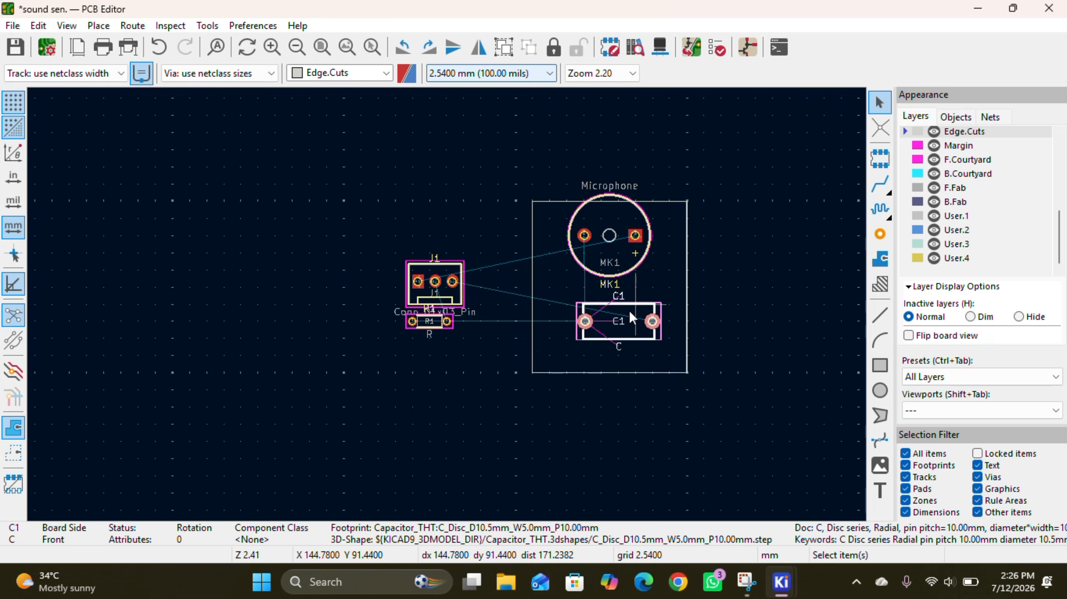
{"action": "key", "text": "r"}
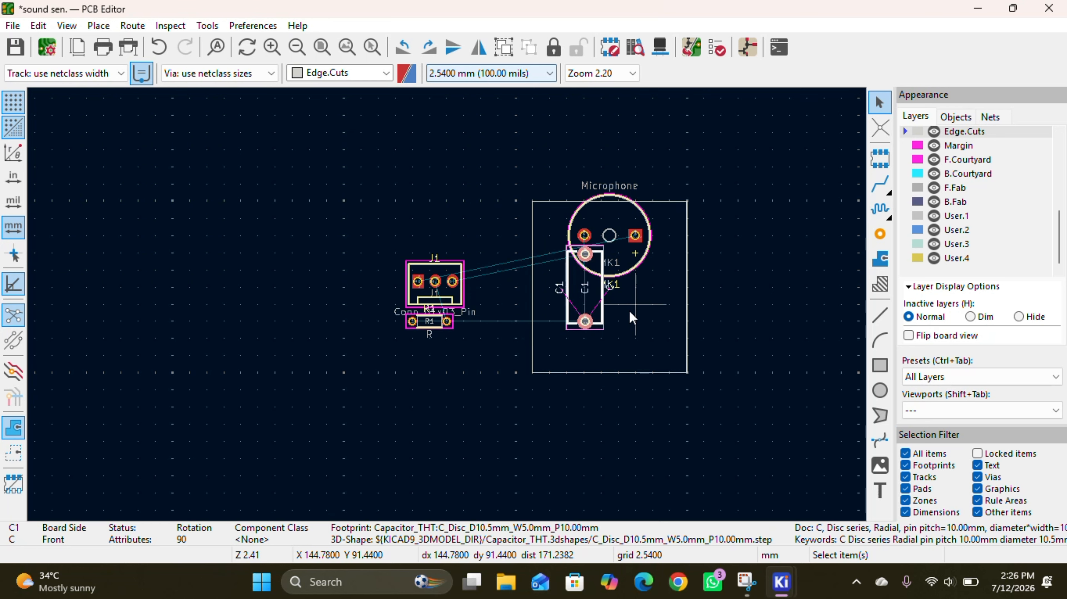
{"action": "key", "text": "r"}
{"action": "key", "text": "r"}
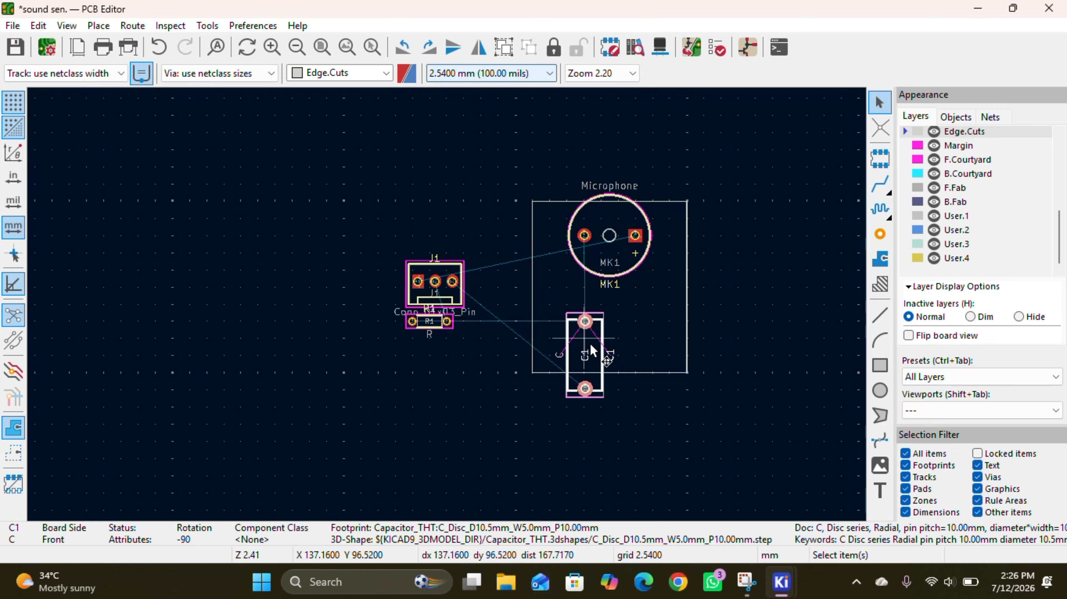
{"action": "left_click", "coordinate": [748, 374]}
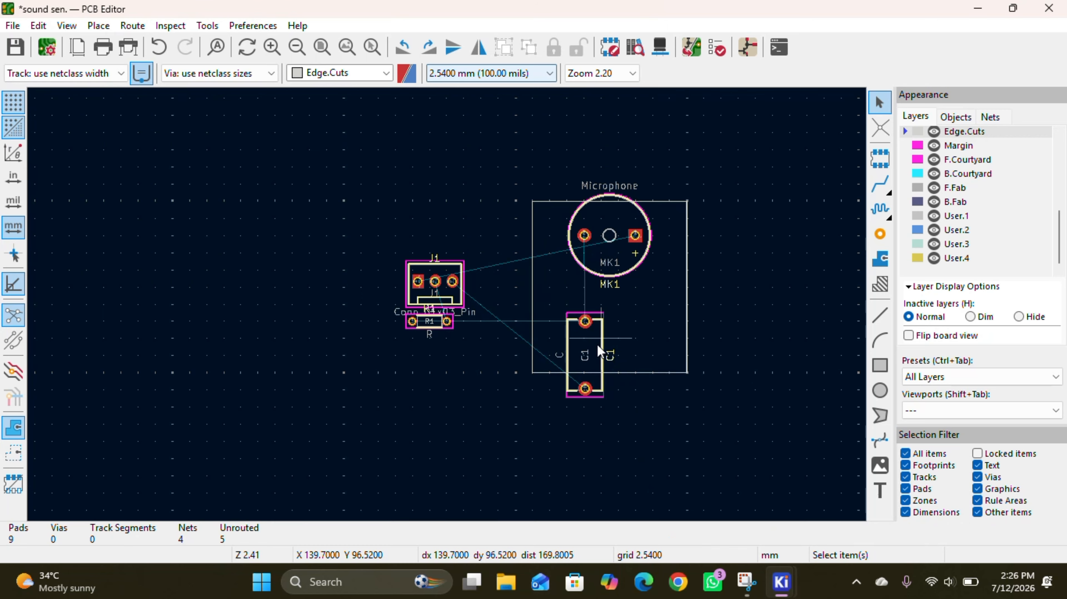
Move capacitor C1 to the right edge of the board outline, beside and below the microphone
{"action": "left_click_drag", "start_coordinate": [597, 344], "coordinate": [642, 298]}
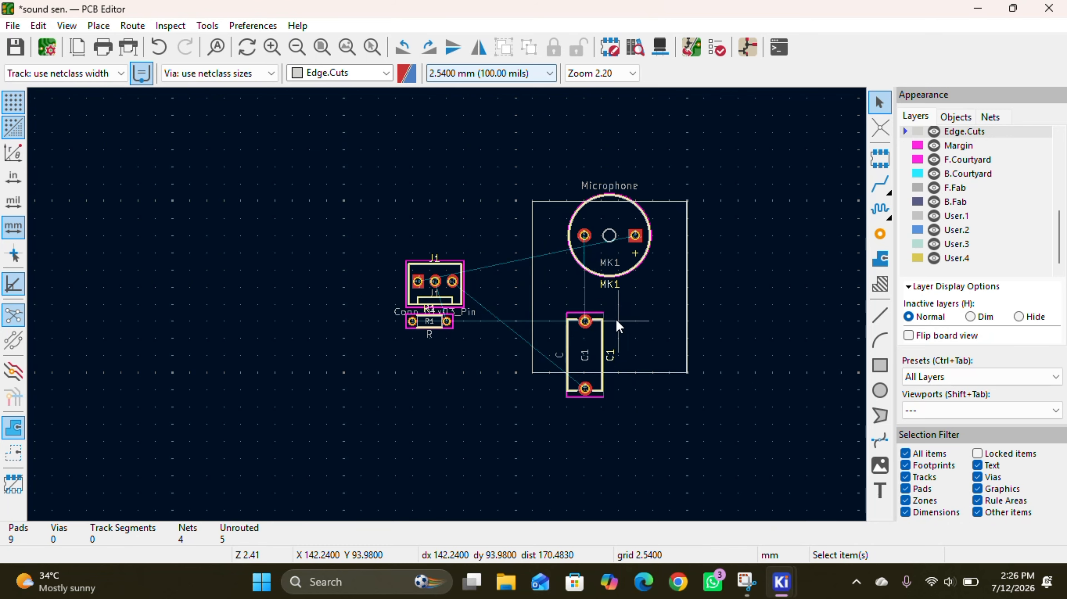
{"action": "left_click", "coordinate": [590, 349]}
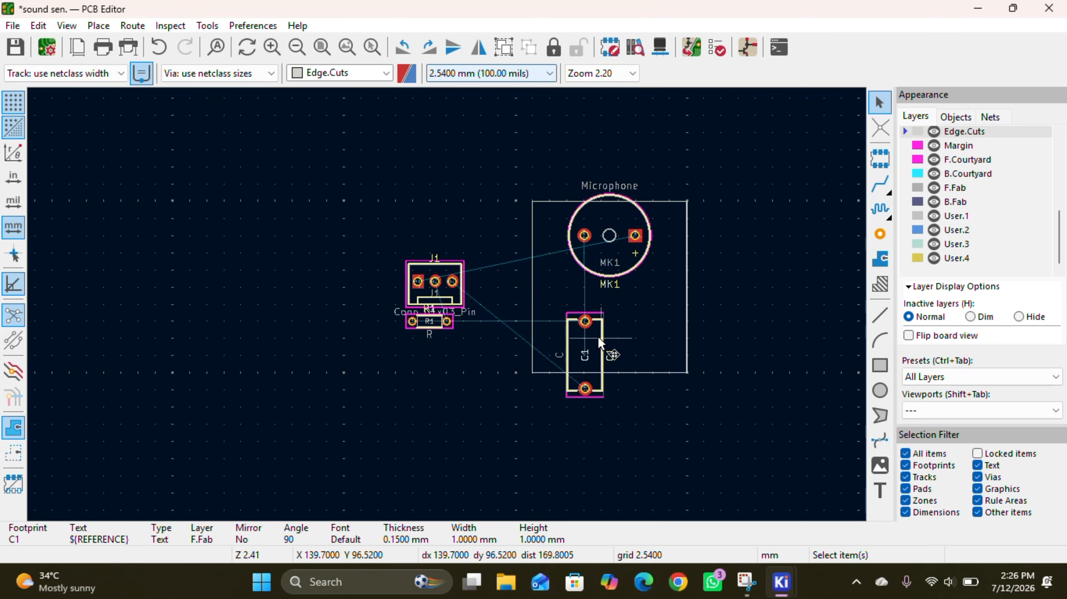
{"action": "key", "text": "m"}
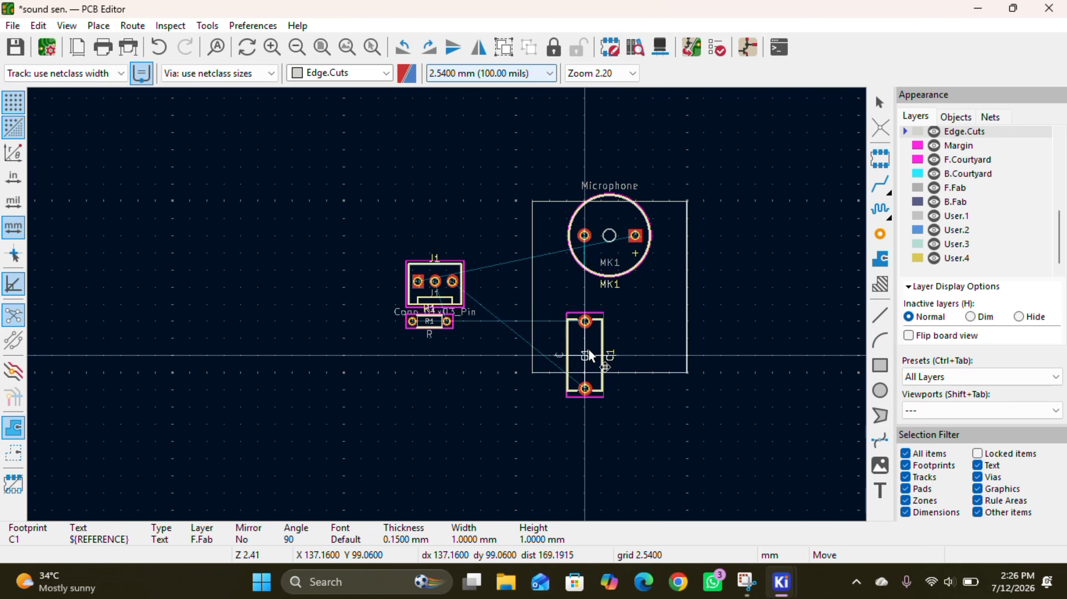
{"action": "left_click", "coordinate": [590, 349]}
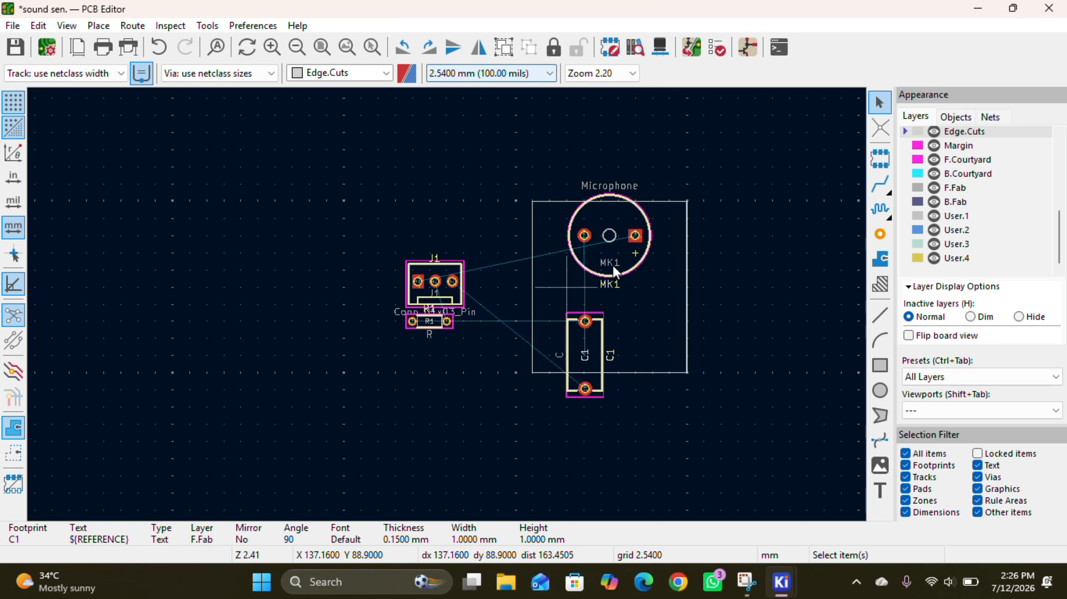
{"action": "left_click_drag", "start_coordinate": [560, 298], "coordinate": [627, 405]}
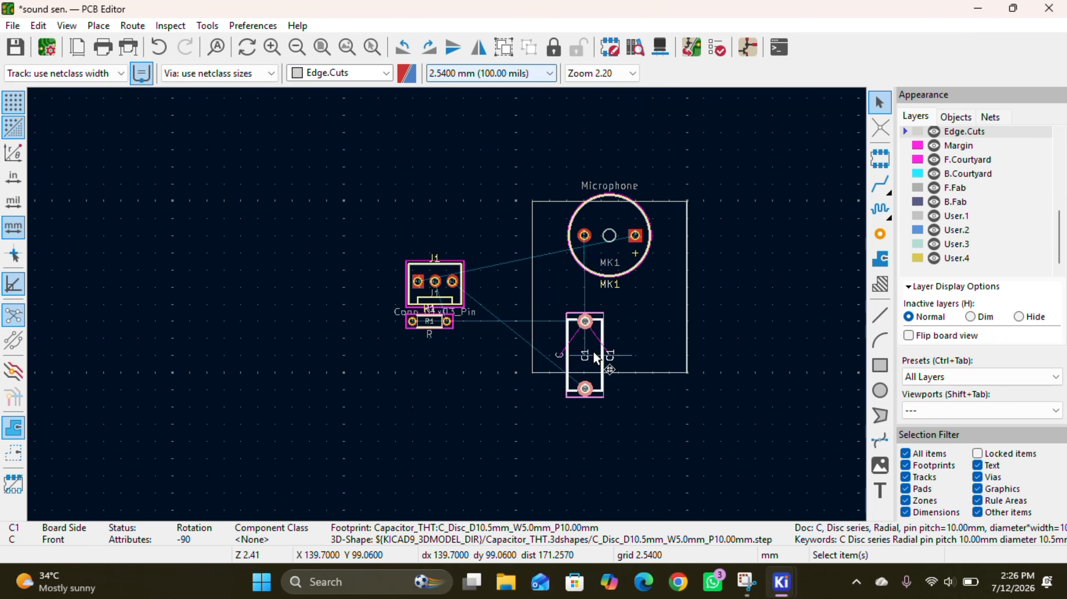
{"action": "left_click_drag", "start_coordinate": [596, 356], "coordinate": [669, 303]}
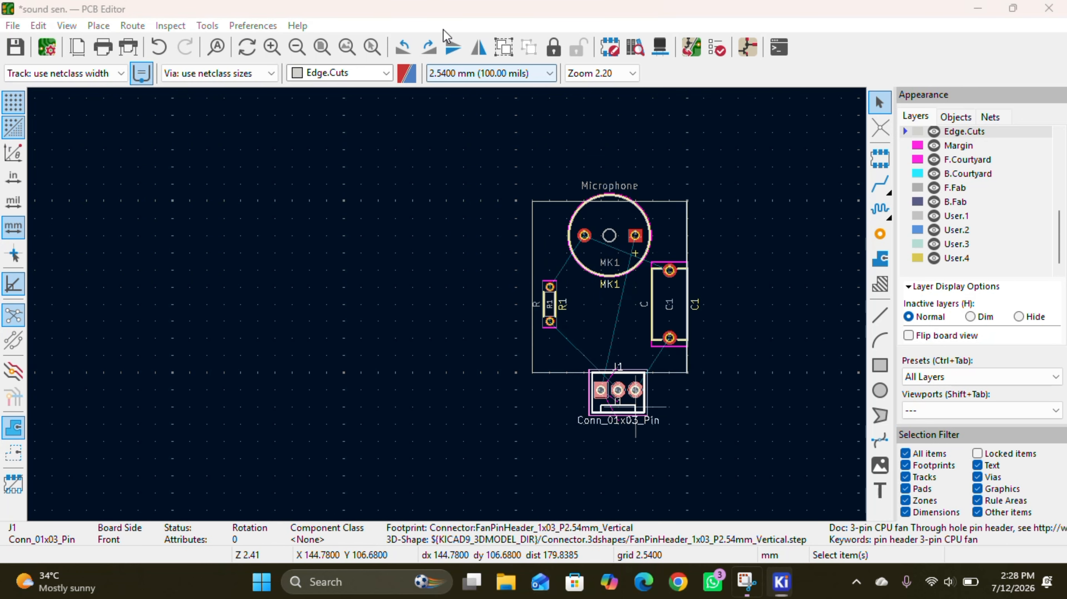
Move capacitor C1 out past the outline's left edge and place connector J1, turned to 180 degrees, in the outline's lower right corner
{"action": "left_click_drag", "start_coordinate": [614, 383], "coordinate": [583, 391]}
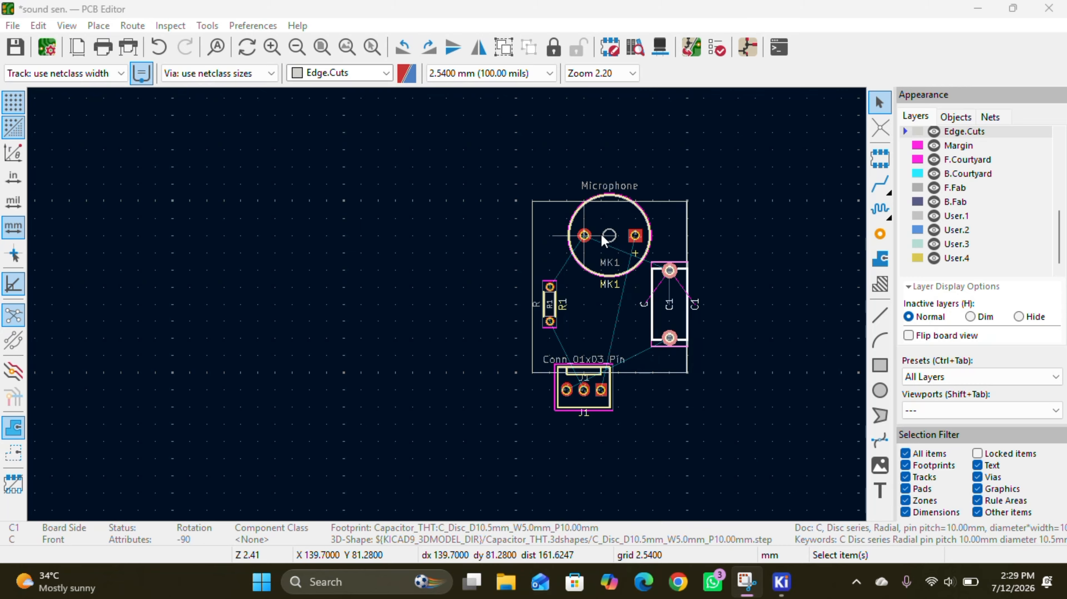
{"action": "left_click", "coordinate": [550, 306]}
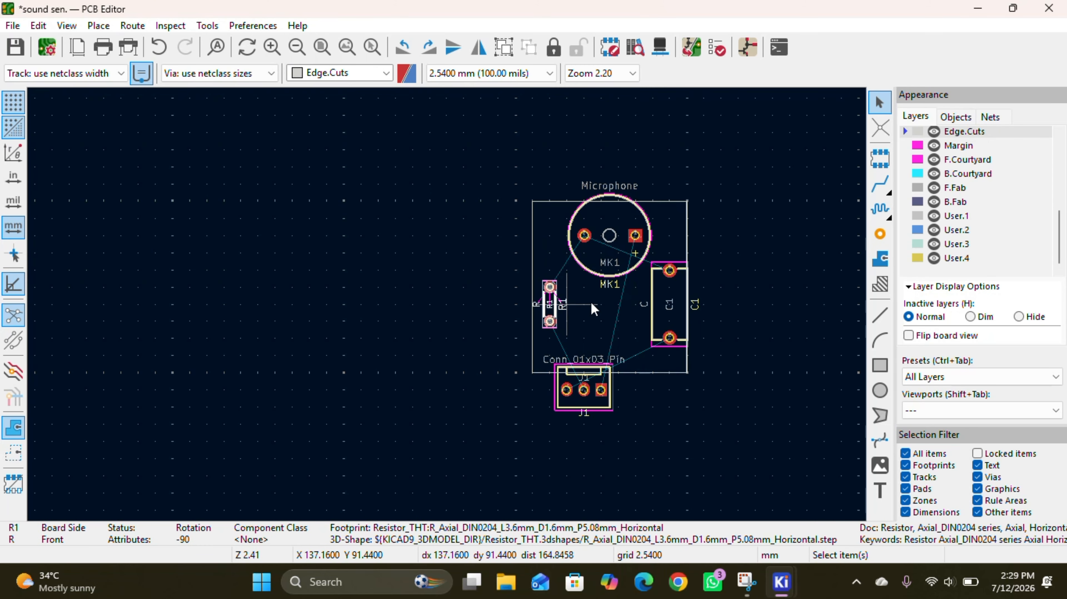
{"action": "left_click", "coordinate": [682, 289]}
{"action": "left_click_drag", "start_coordinate": [680, 288], "coordinate": [501, 249]}
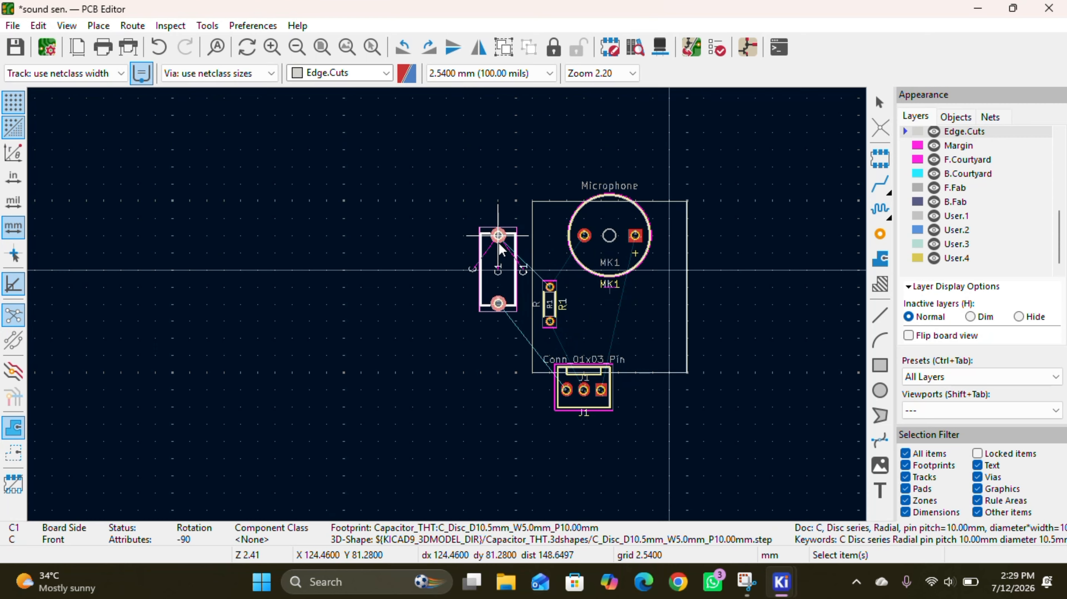
{"action": "left_click", "coordinate": [607, 385]}
{"action": "left_click_drag", "start_coordinate": [604, 379], "coordinate": [650, 343]}
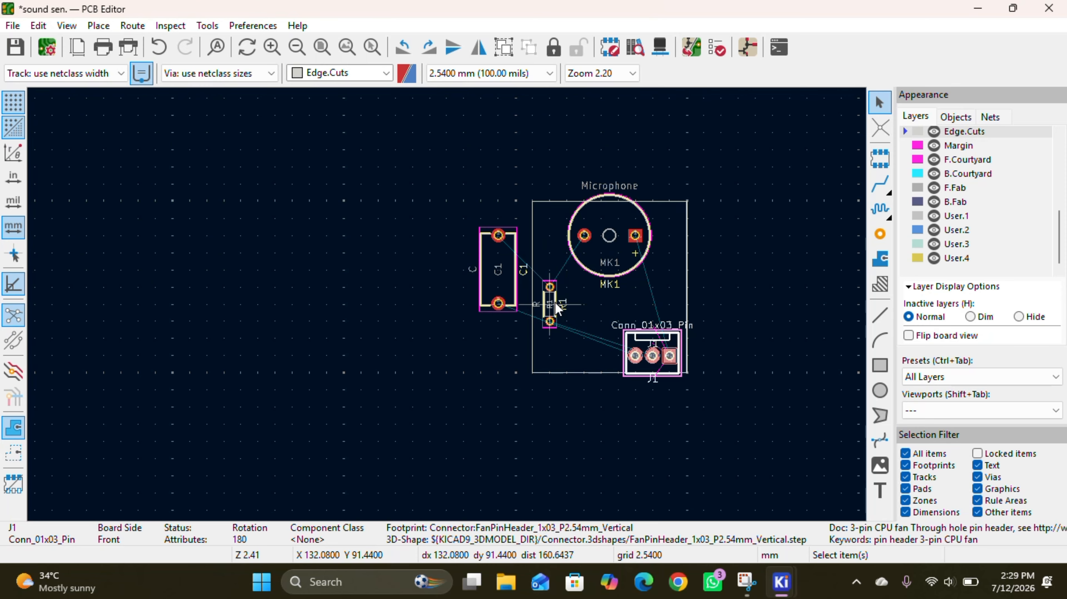
Move resistor R1 between the microphone and connector J1, and place capacitor C1 just inside the outline's left edge
{"action": "left_click", "coordinate": [555, 303]}
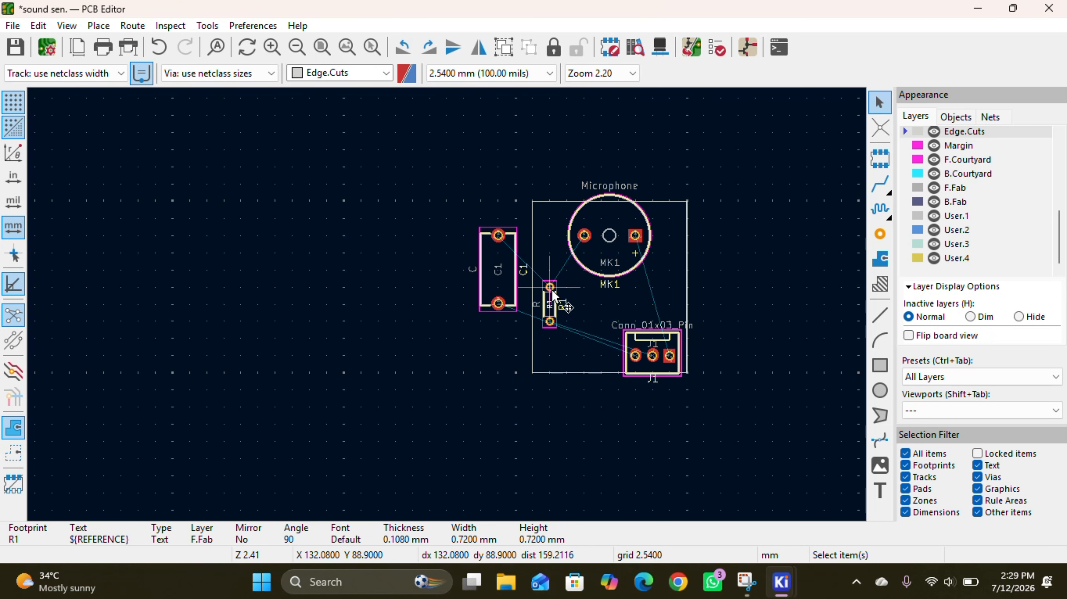
{"action": "left_click", "coordinate": [551, 289]}
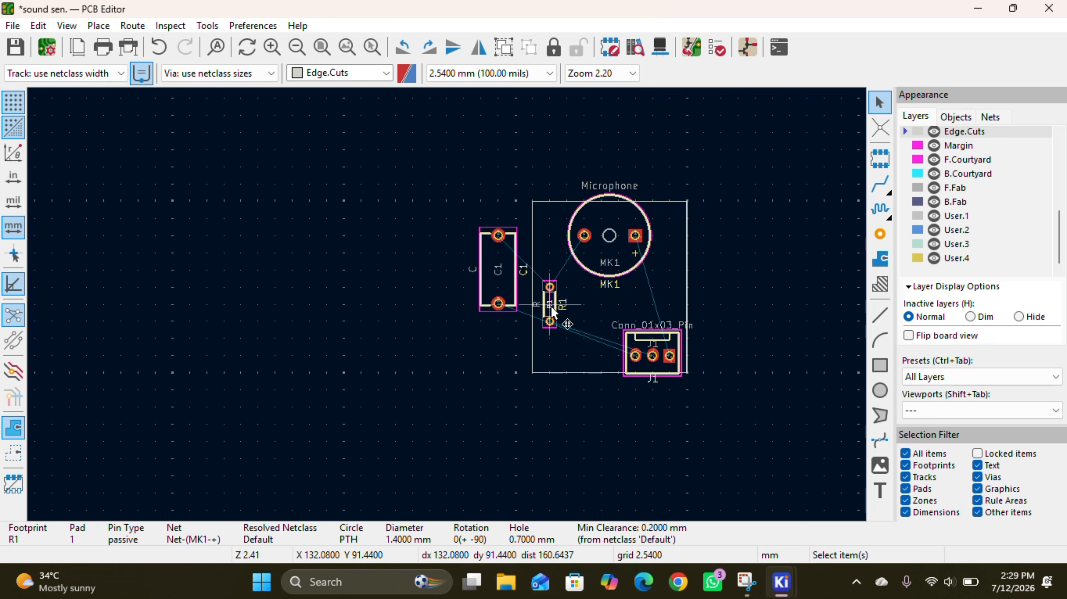
{"action": "left_click", "coordinate": [551, 306]}
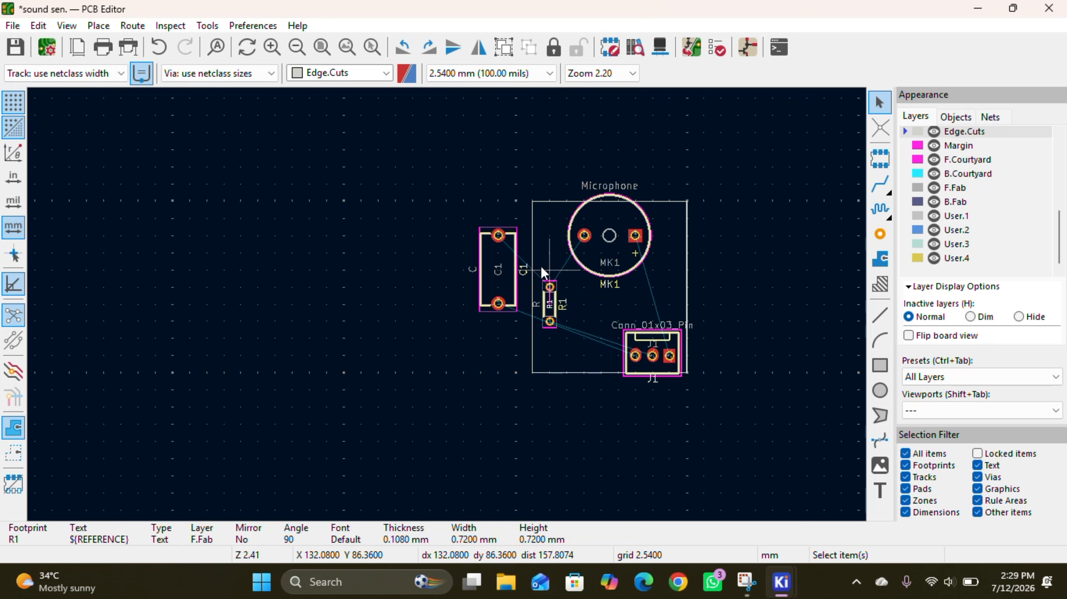
{"action": "left_click", "coordinate": [555, 311]}
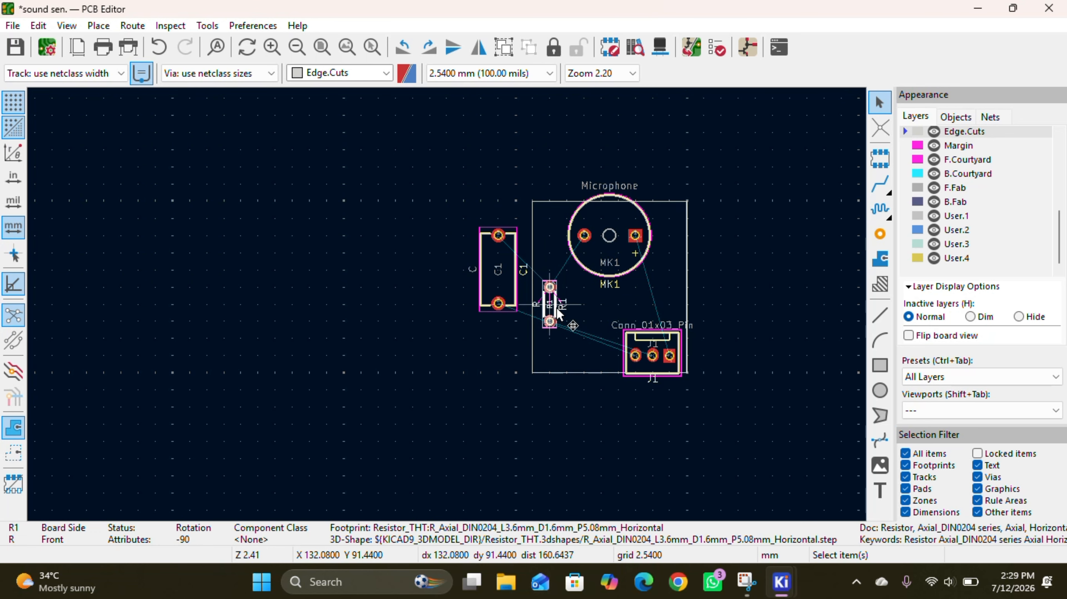
{"action": "left_click_drag", "start_coordinate": [558, 313], "coordinate": [612, 307]}
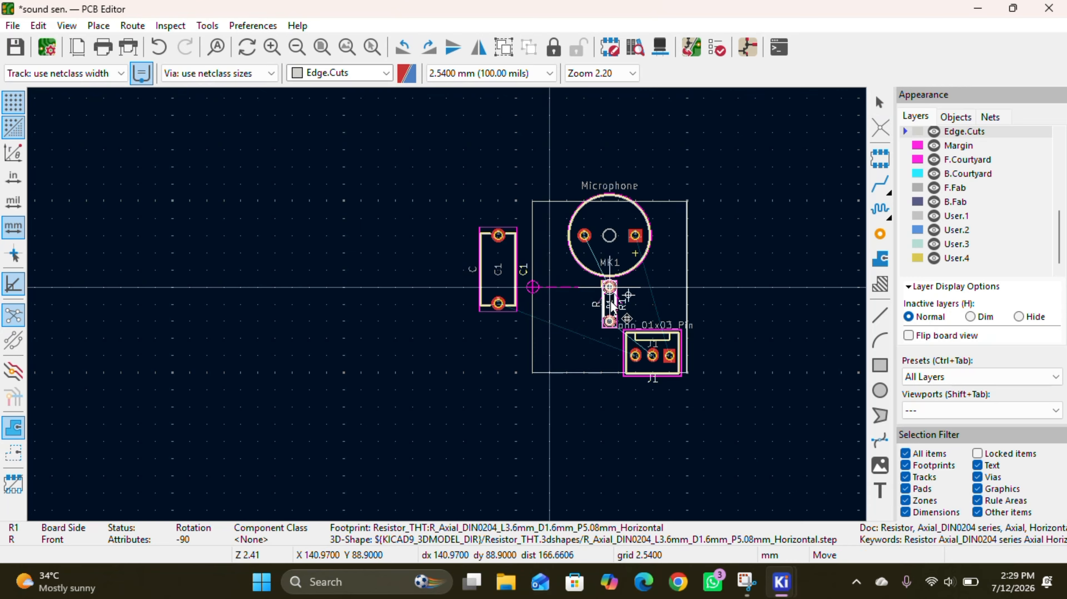
{"action": "left_click", "coordinate": [625, 306]}
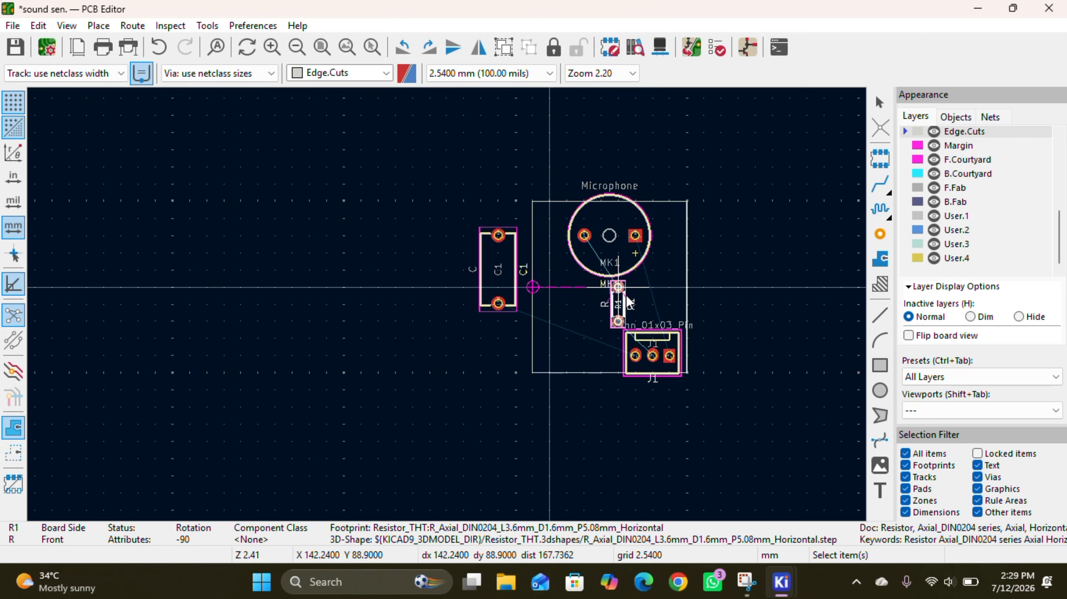
{"action": "left_click", "coordinate": [504, 284]}
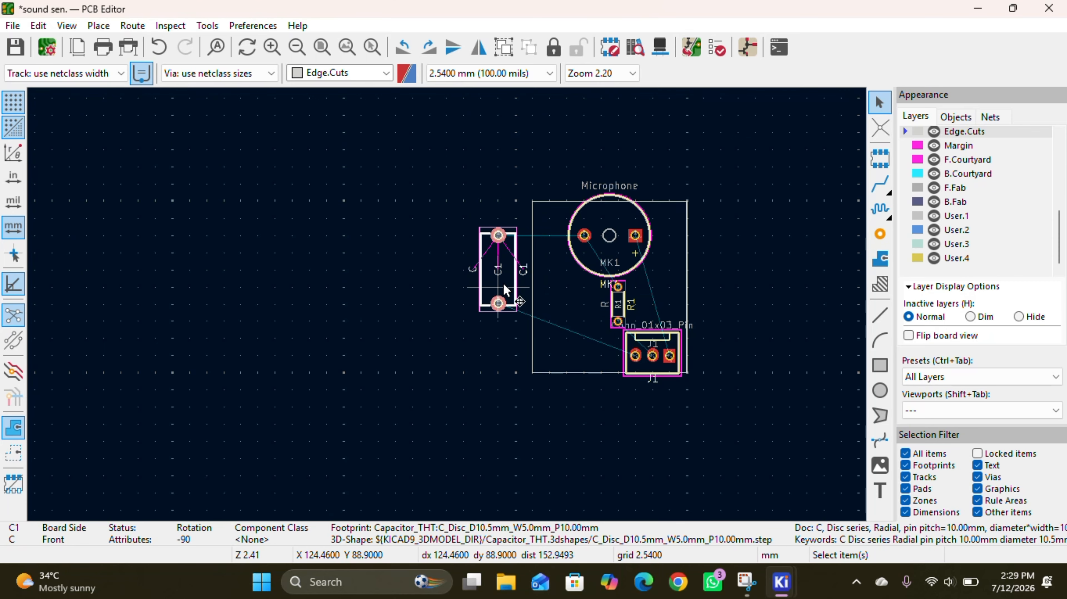
{"action": "left_click_drag", "start_coordinate": [504, 283], "coordinate": [563, 332]}
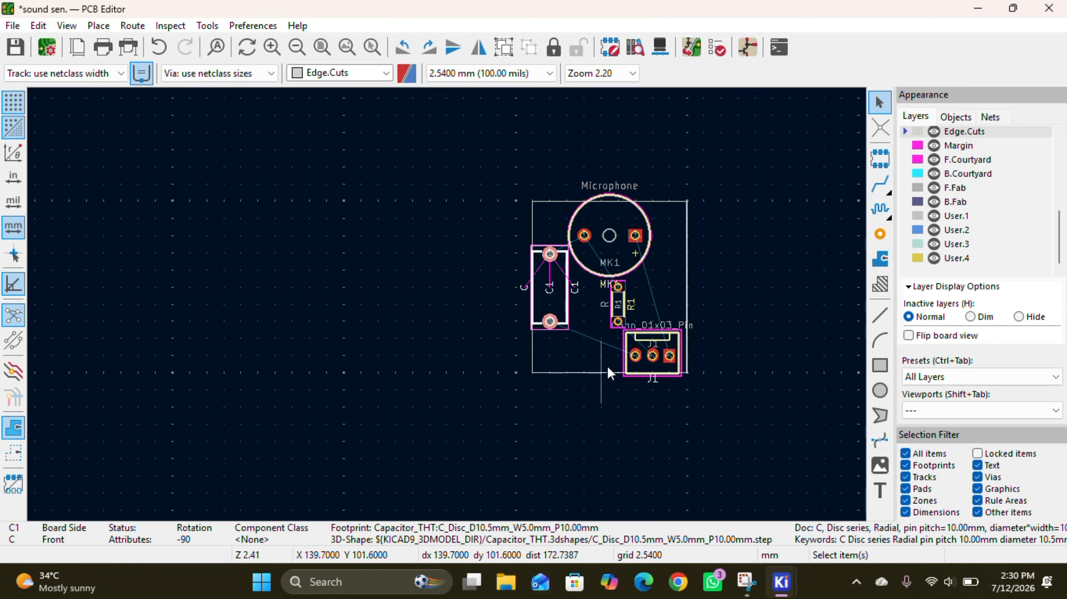
Route front copper tracks from connector J1's pads: pin 3 to C1's lower pad, pin 2 to R1's lower pad, pin 1 to the microphone's square pad
{"action": "left_click", "coordinate": [880, 183]}
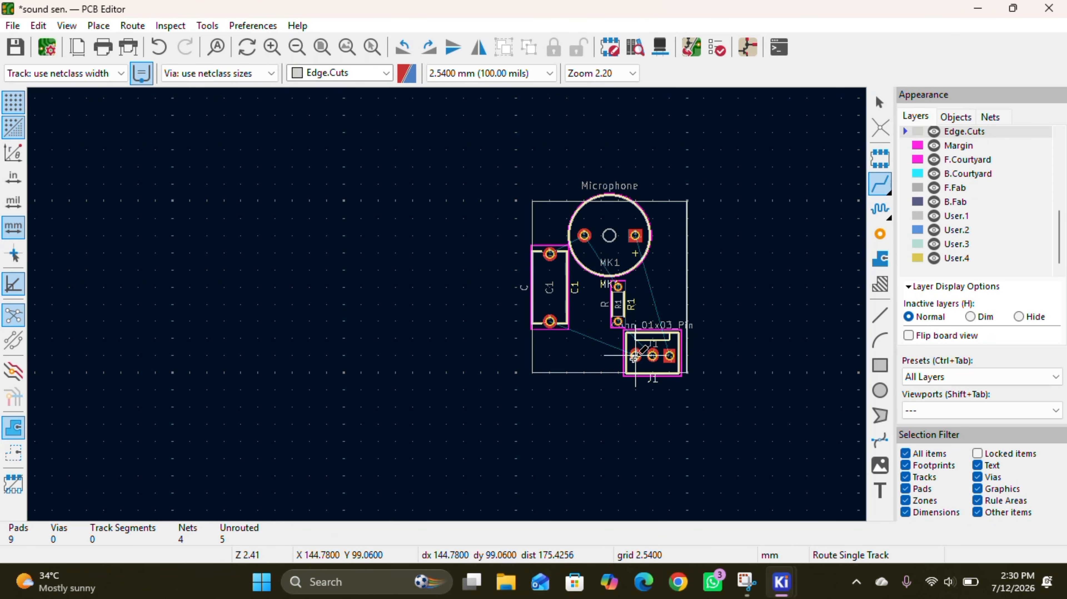
{"action": "left_click", "coordinate": [550, 320]}
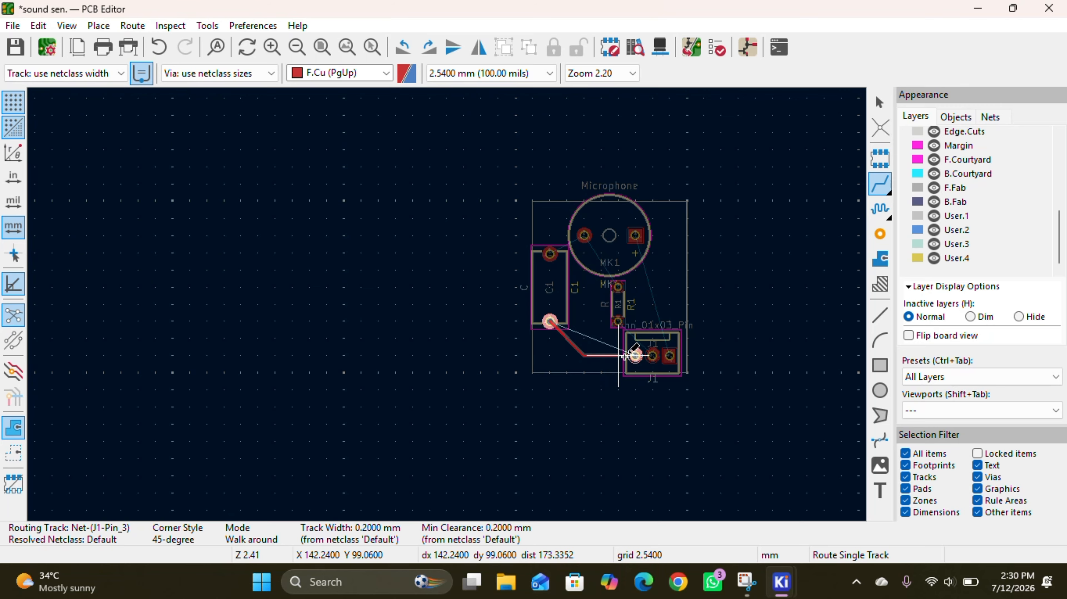
{"action": "left_click", "coordinate": [634, 357]}
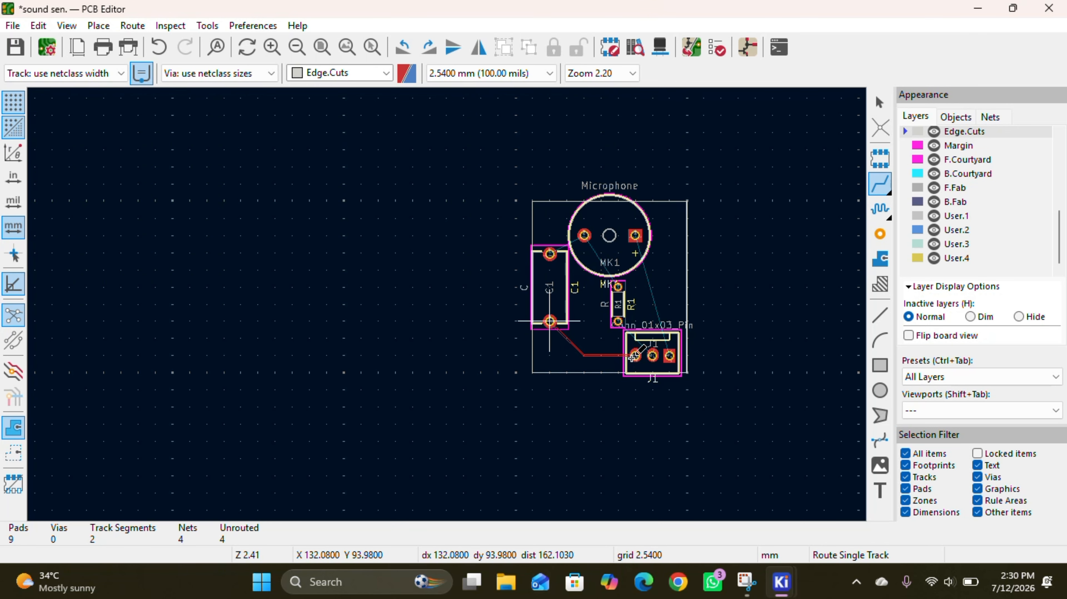
{"action": "left_click", "coordinate": [652, 356]}
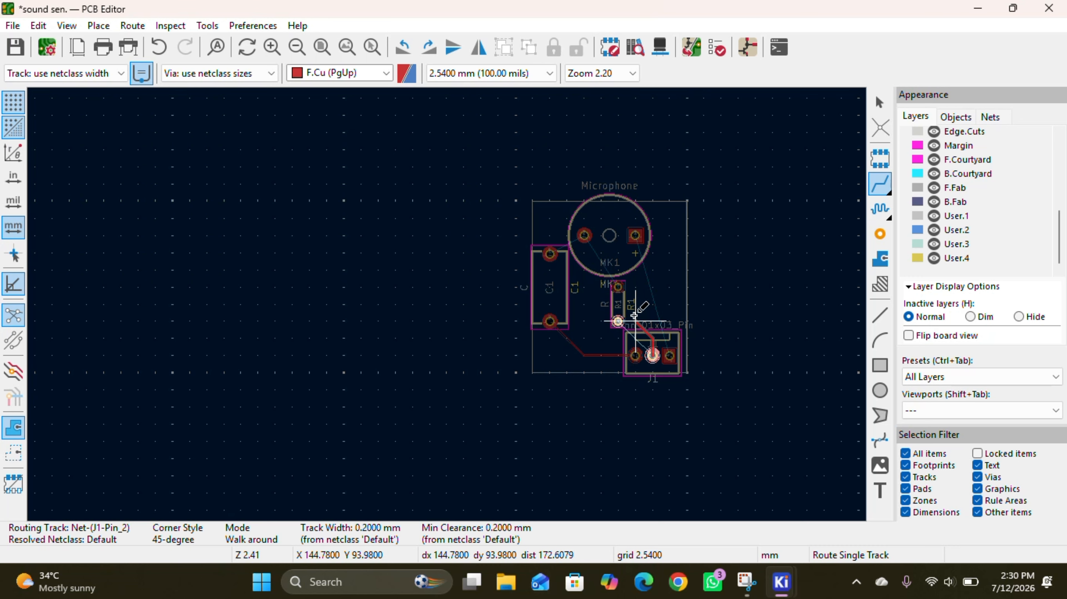
{"action": "left_click", "coordinate": [618, 321]}
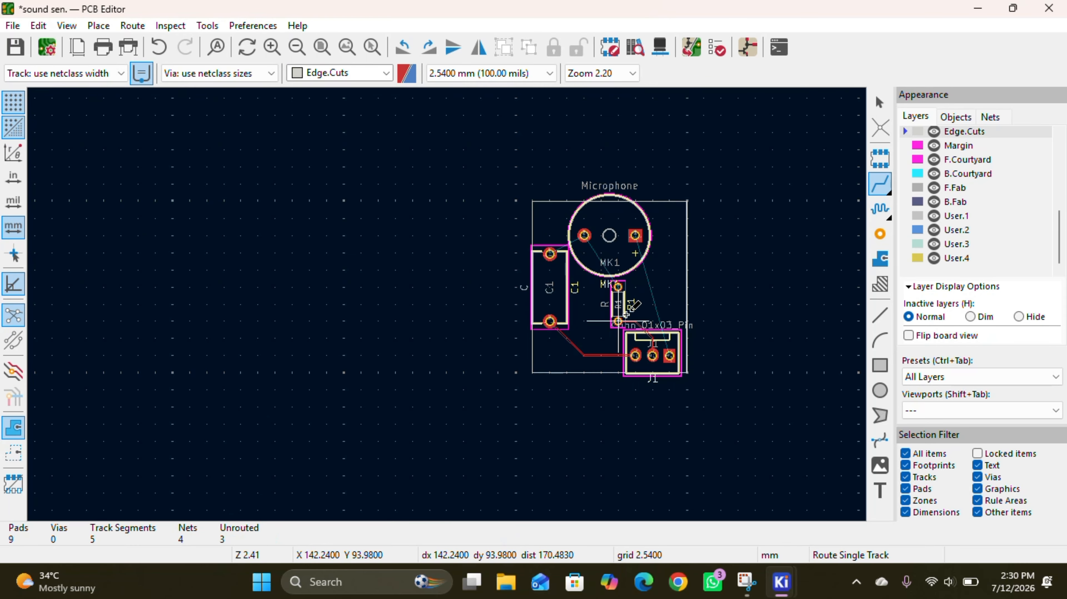
{"action": "left_click", "coordinate": [669, 354]}
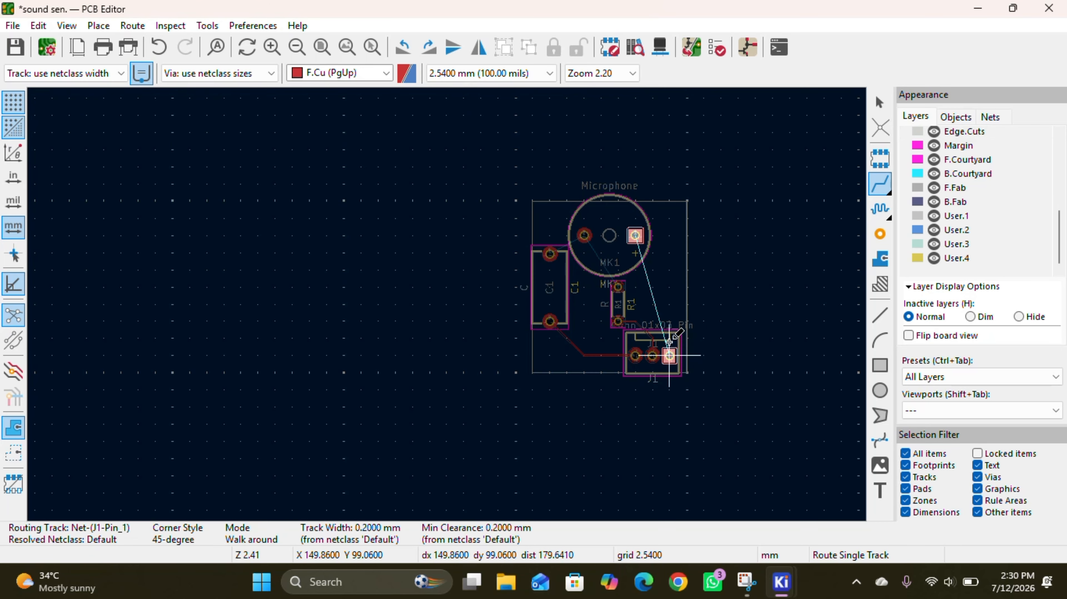
{"action": "left_click", "coordinate": [636, 235]}
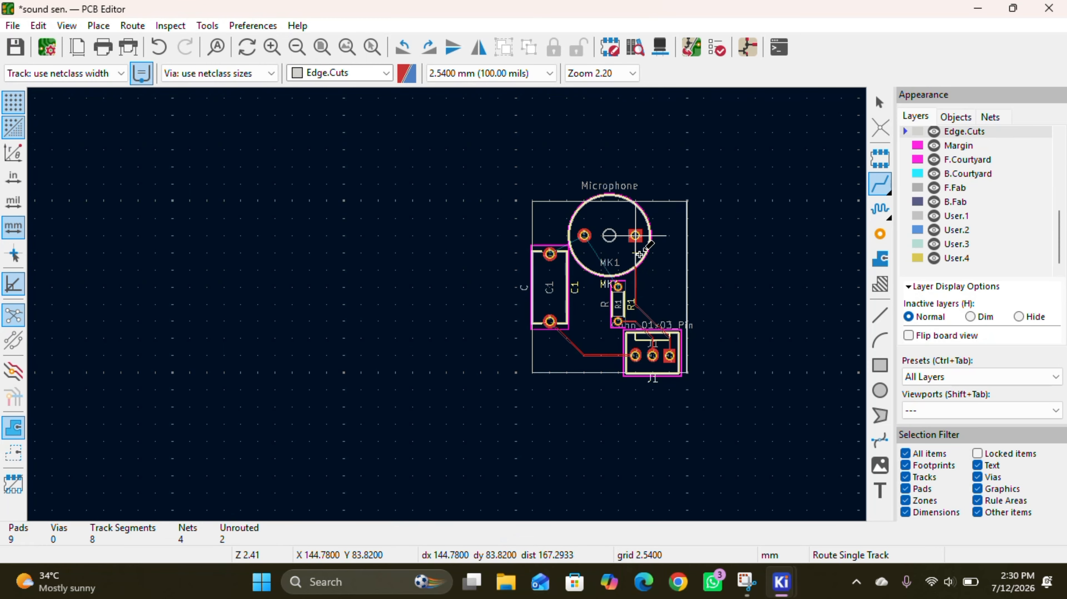
Route front copper tracks joining R1's upper pad and C1's upper pad to the microphone's round pad
{"action": "left_click", "coordinate": [616, 288]}
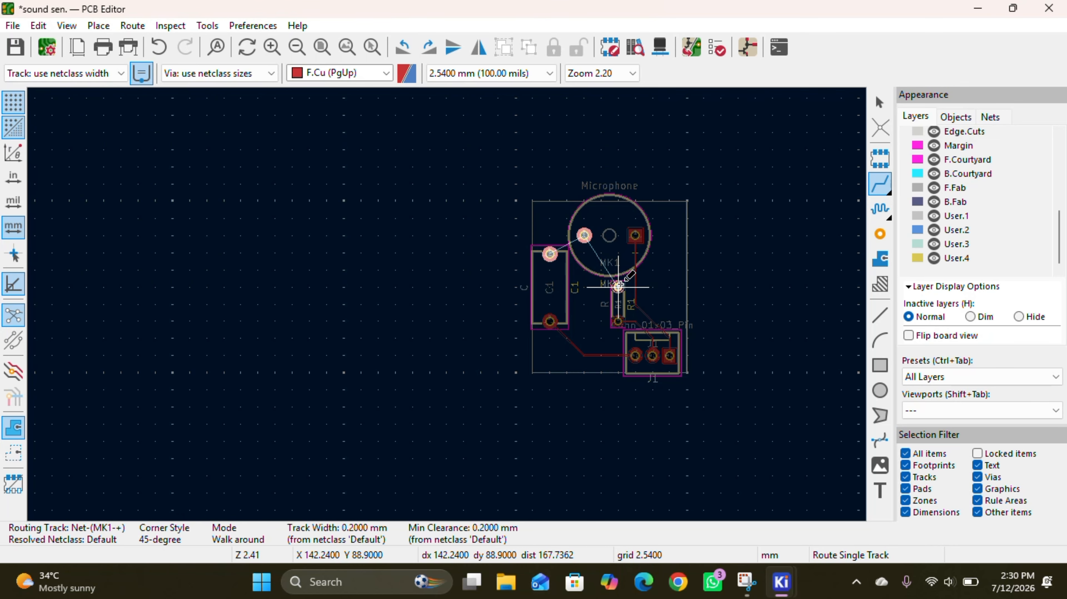
{"action": "left_click", "coordinate": [585, 234]}
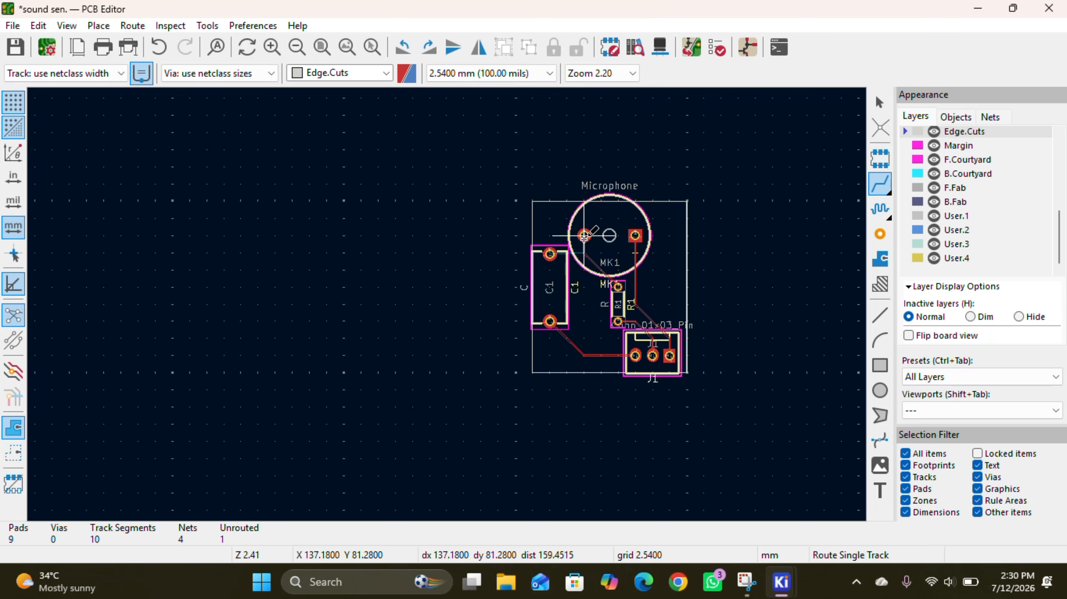
{"action": "left_click", "coordinate": [550, 254]}
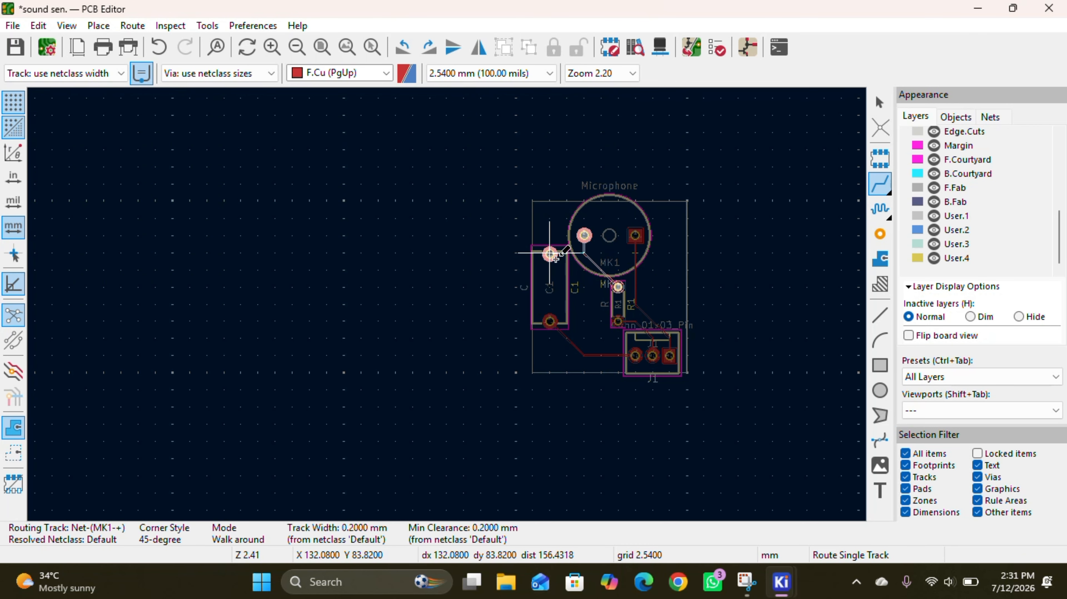
{"action": "left_click", "coordinate": [584, 236]}
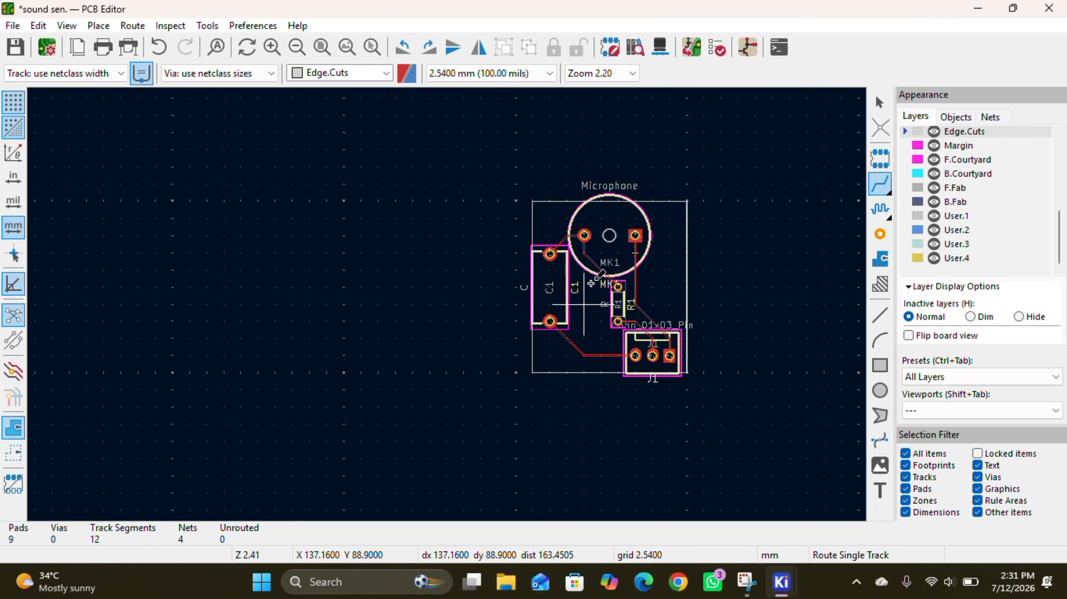
Inspect the routed board in the 3D Viewer from a rotated angle, and close the viewer
{"action": "left_click", "coordinate": [661, 48]}
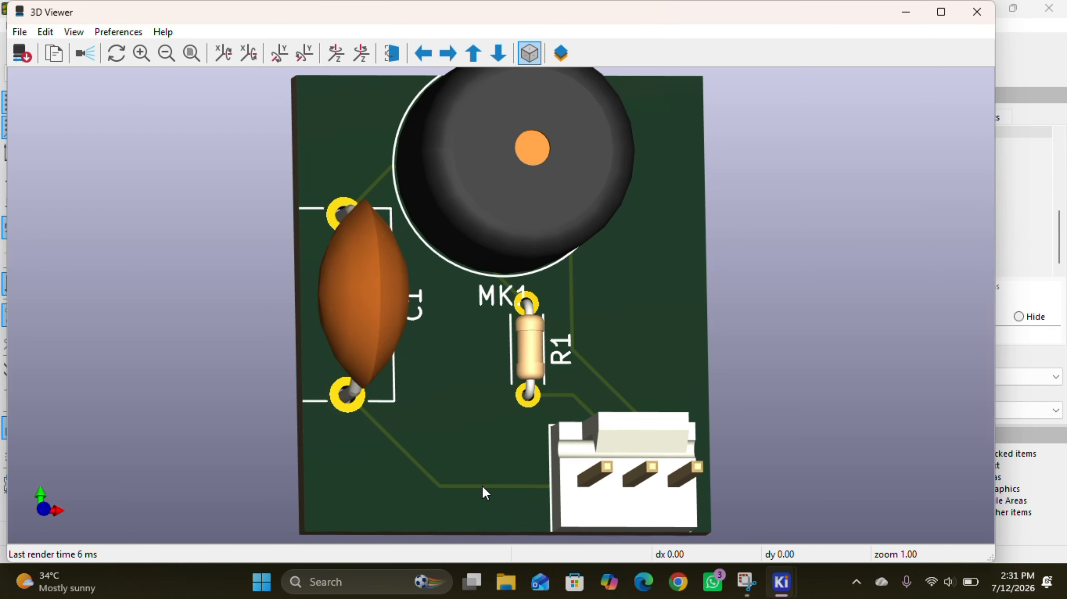
{"action": "left_click_drag", "start_coordinate": [960, 238], "coordinate": [776, 224]}
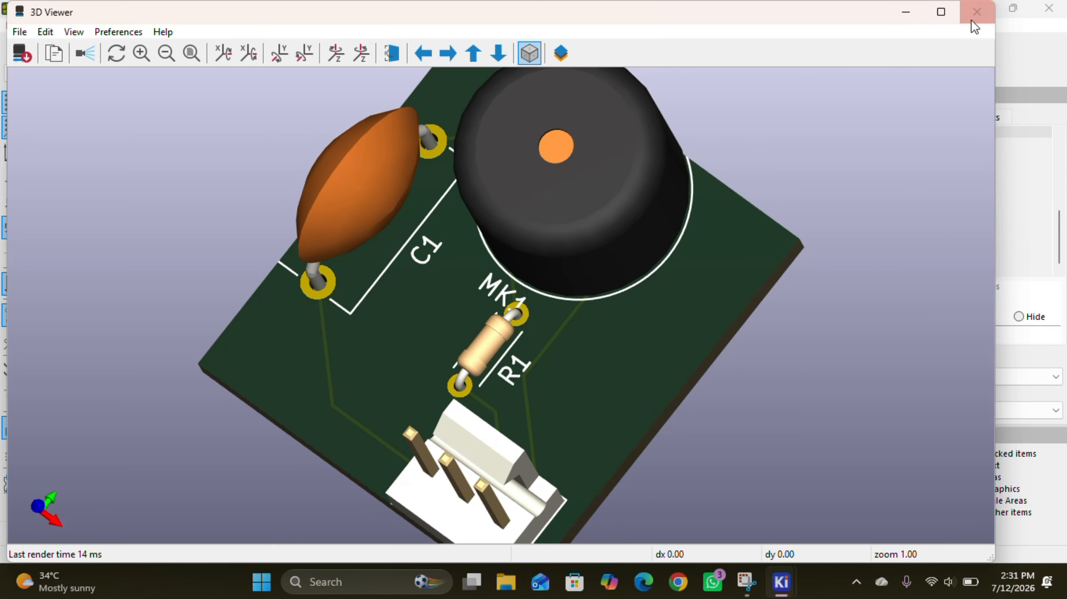
{"action": "left_click", "coordinate": [991, 14]}
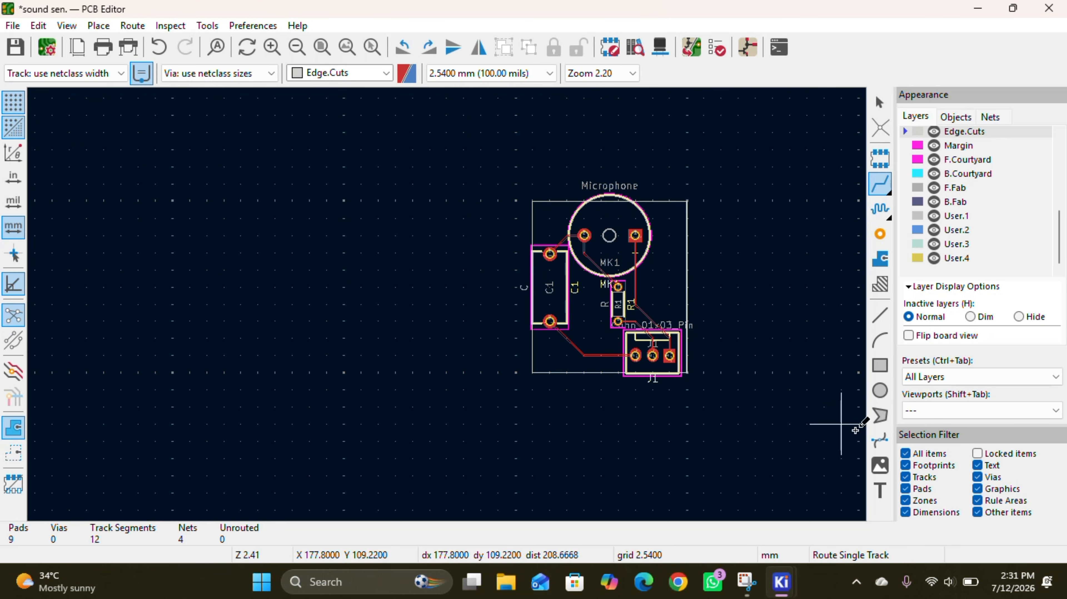
Add a text with the person's first name on the F.Cu layer, placed to the right of resistor R1 inside the board outline
{"action": "left_click", "coordinate": [881, 488]}
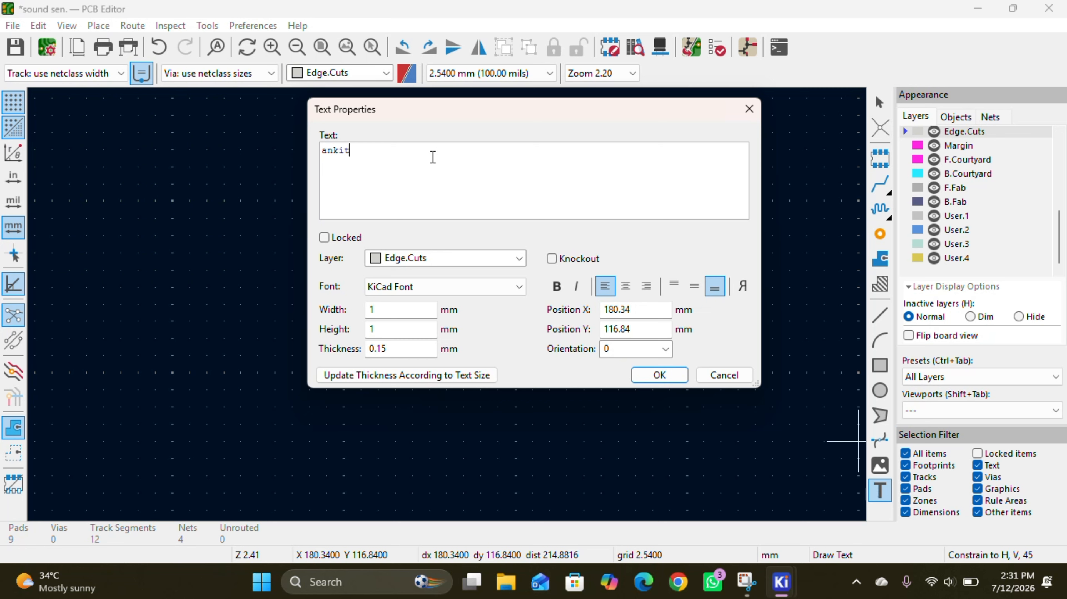
{"action": "left_click", "coordinate": [518, 258]}
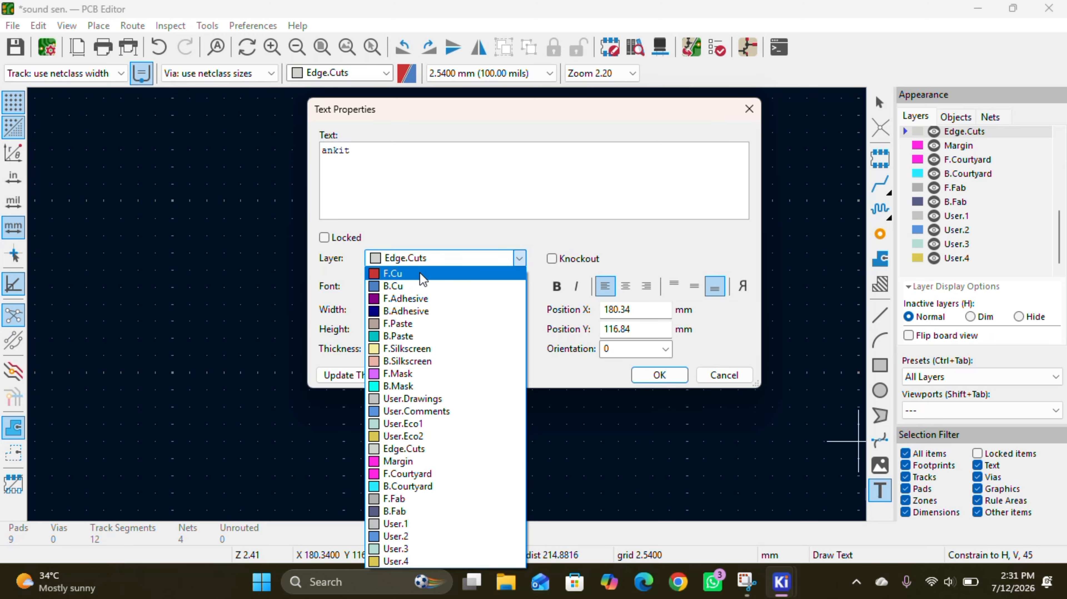
{"action": "left_click", "coordinate": [409, 275]}
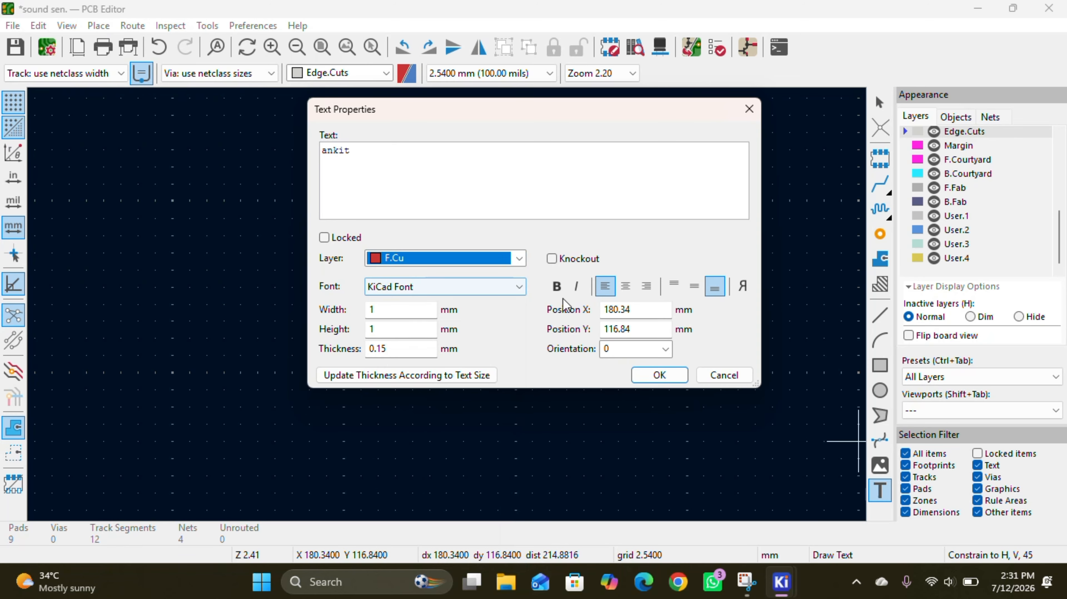
{"action": "left_click", "coordinate": [661, 375]}
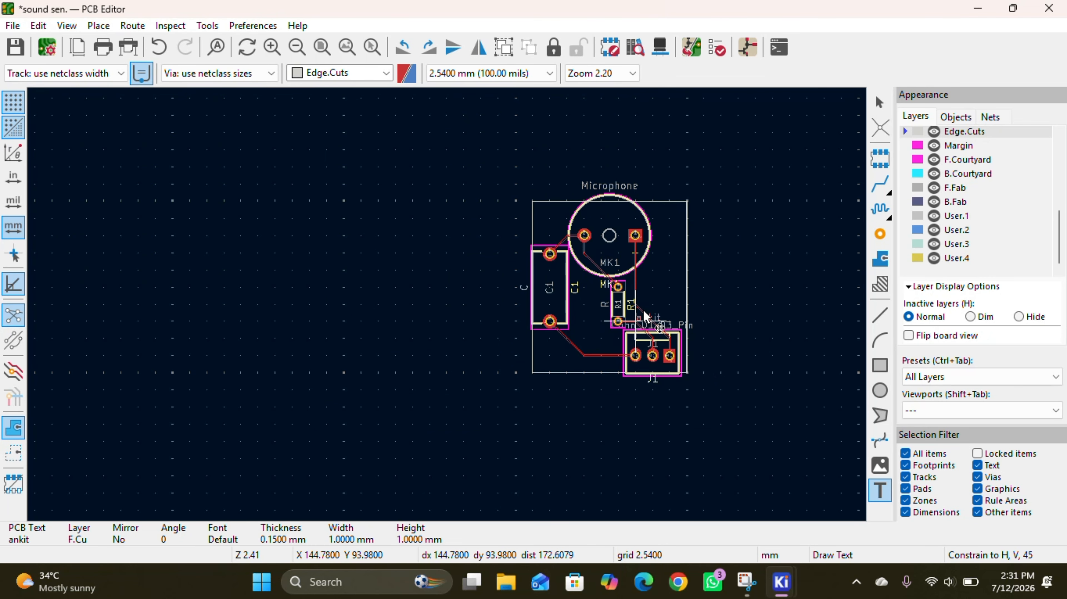
{"action": "left_click", "coordinate": [653, 288]}
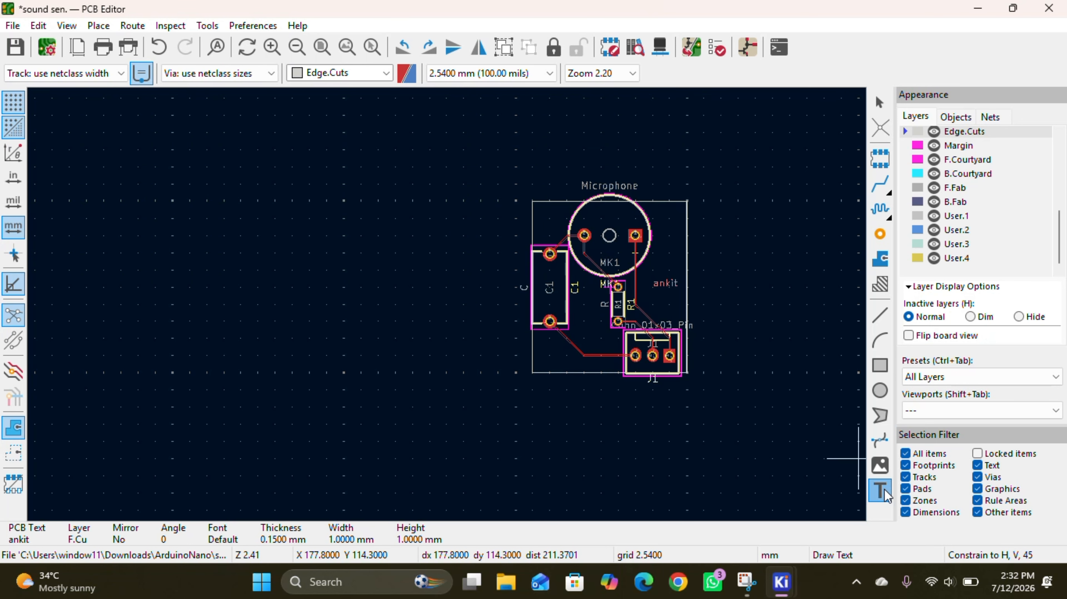
Add the text "GND" on the F.Cu layer and place it just above pin 1 of connector J1
{"action": "left_click", "coordinate": [856, 458]}
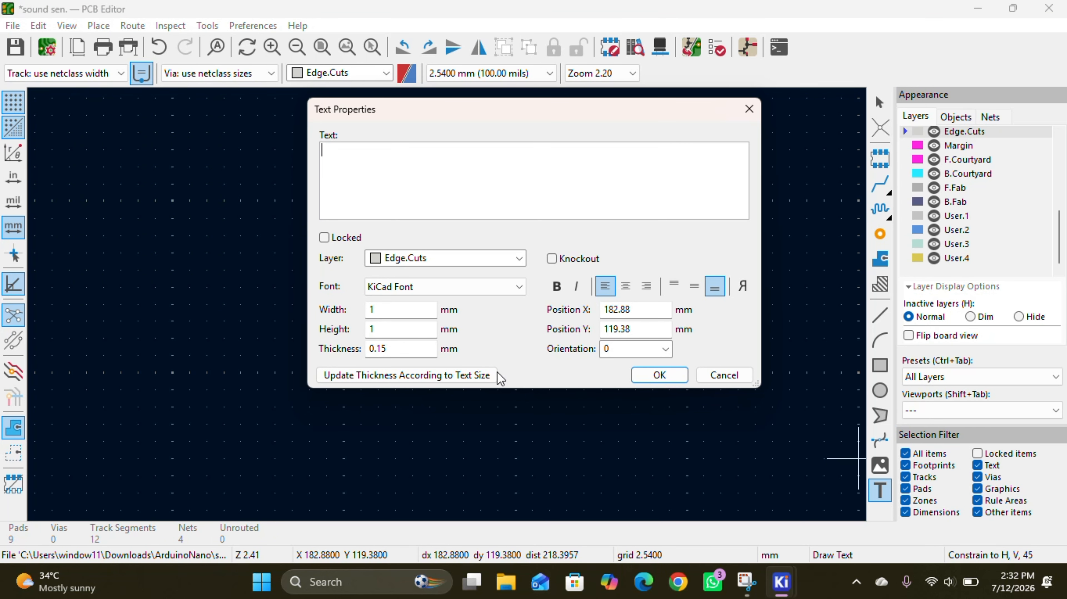
{"action": "type", "text": "GND"}
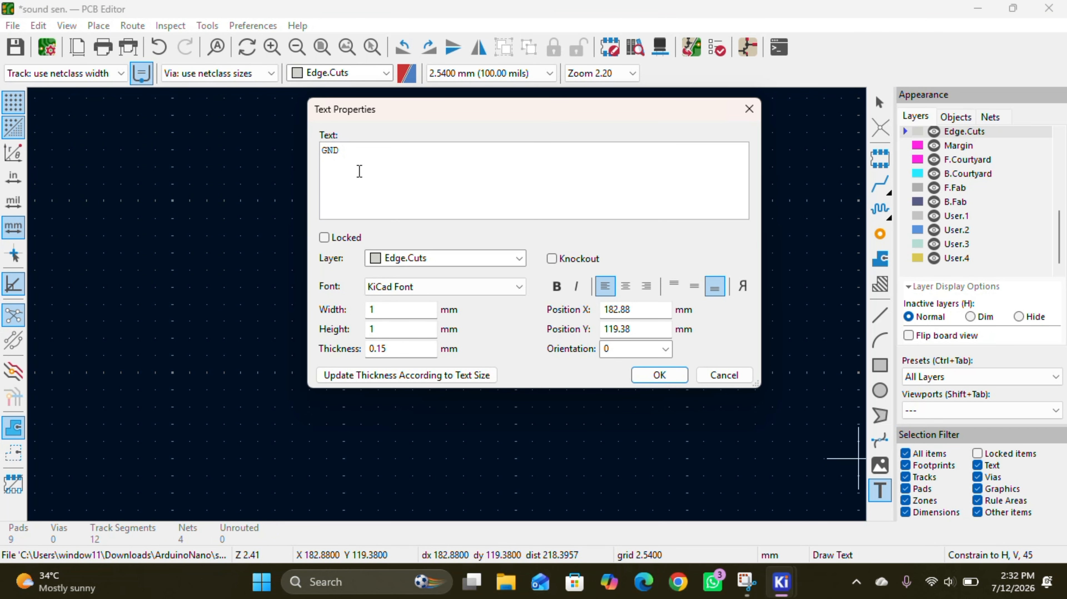
{"action": "left_click", "coordinate": [519, 259]}
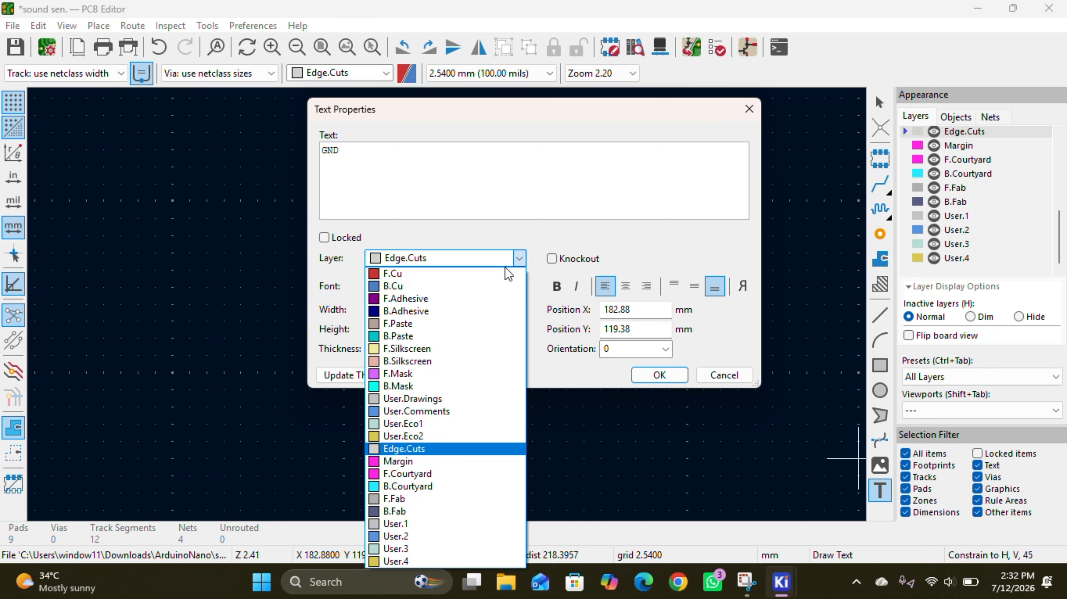
{"action": "left_click", "coordinate": [428, 277]}
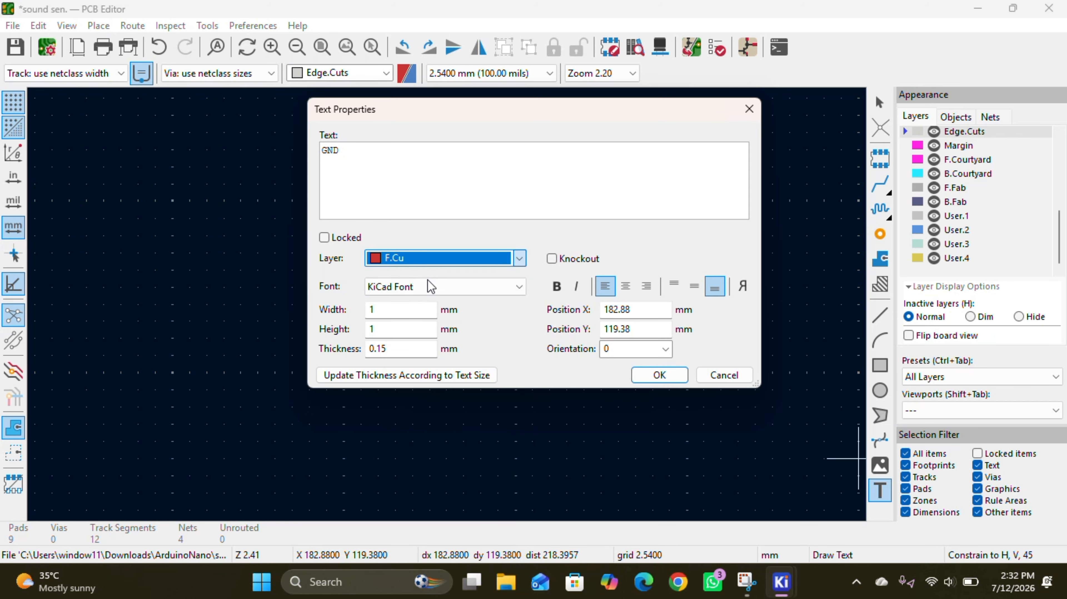
{"action": "left_click", "coordinate": [658, 377]}
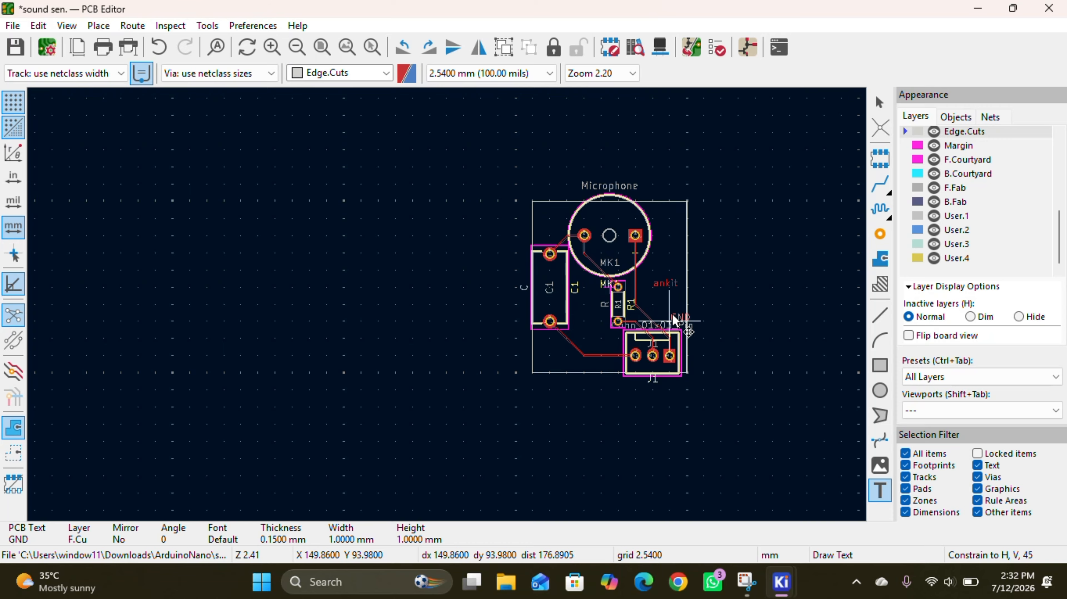
{"action": "left_click", "coordinate": [673, 316]}
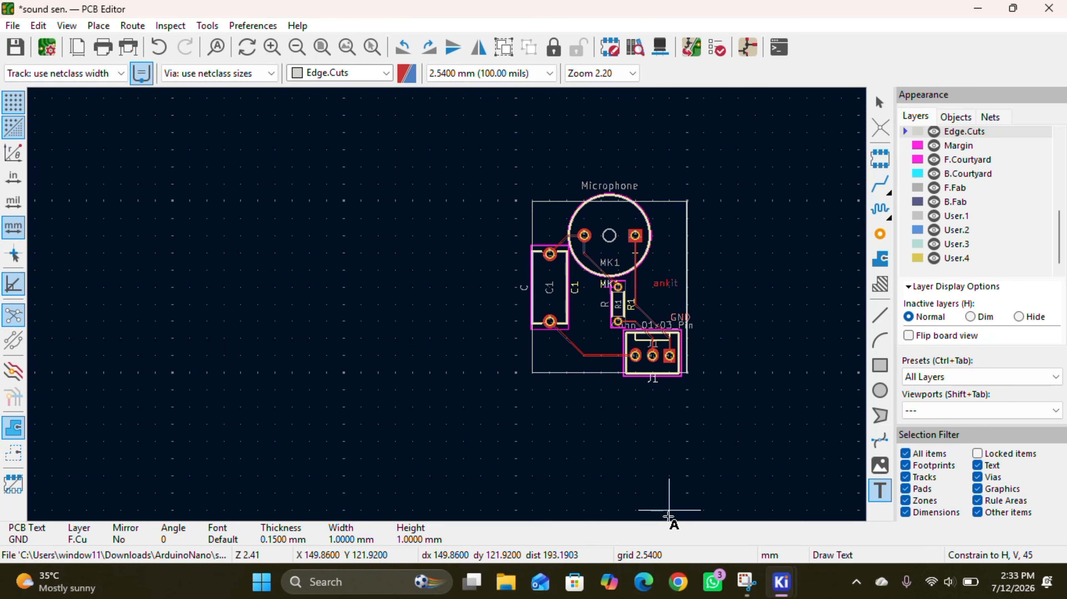
Add the text "3.3V" on the F.Cu layer and place it above J1's middle pin, left of the GND label
{"action": "left_click", "coordinate": [858, 424]}
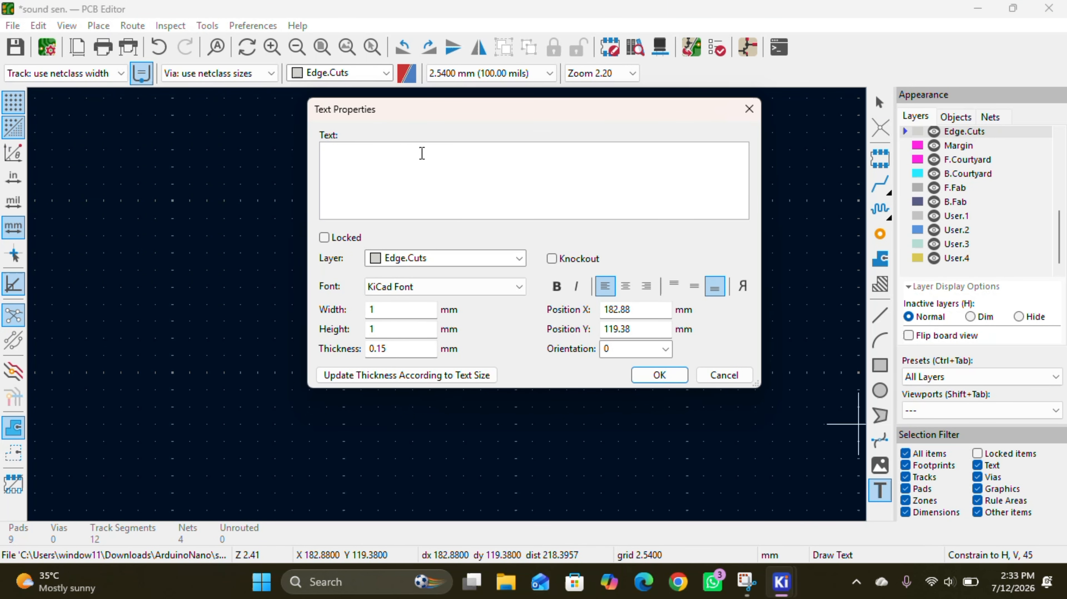
{"action": "type", "text": "3.3V"}
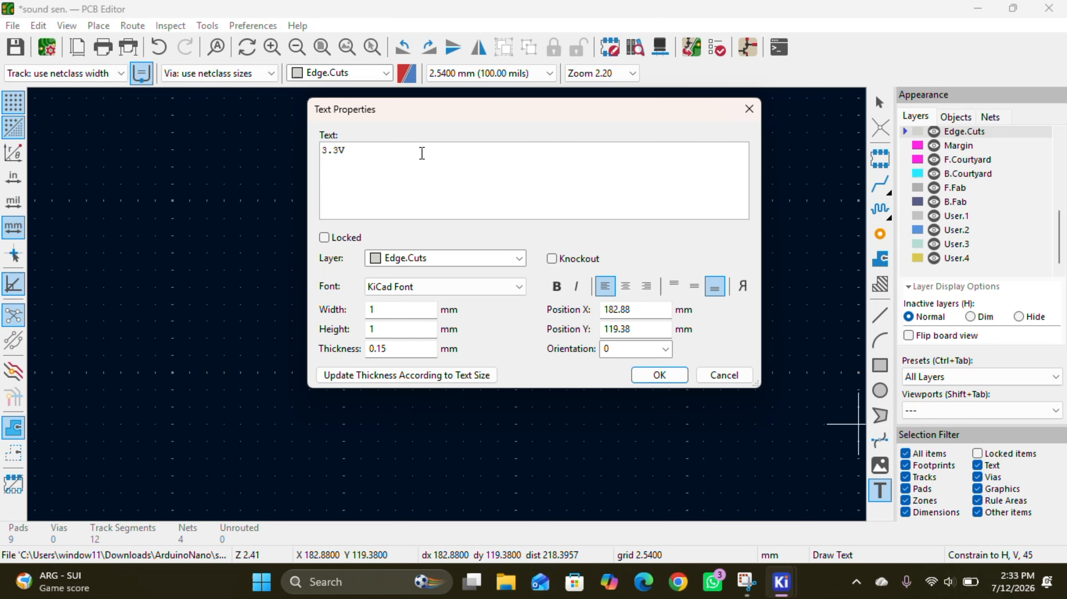
{"action": "left_click", "coordinate": [503, 257]}
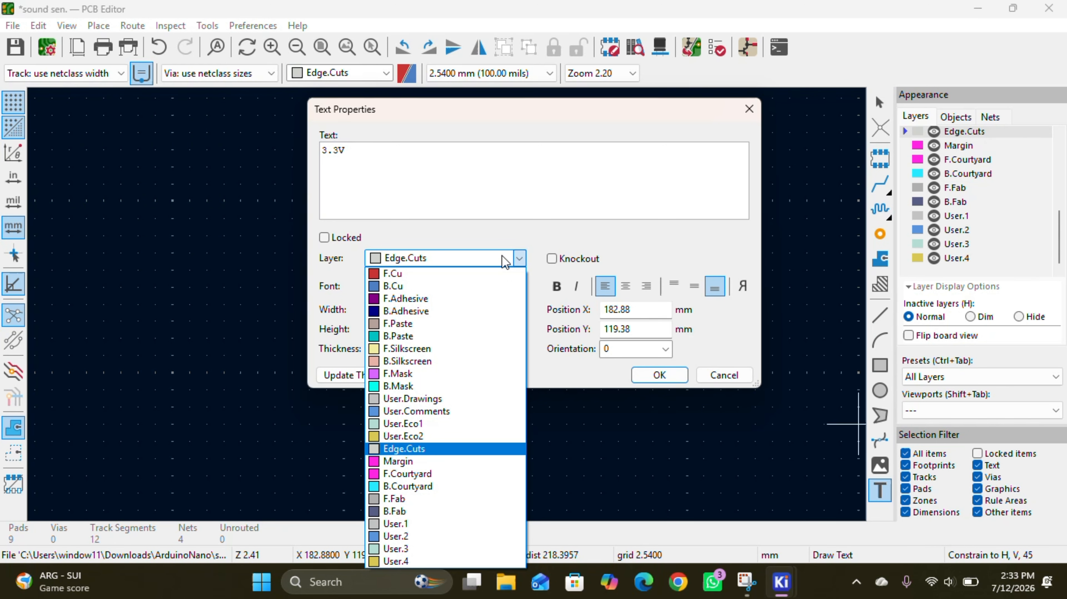
{"action": "left_click", "coordinate": [405, 275]}
{"action": "left_click", "coordinate": [661, 374]}
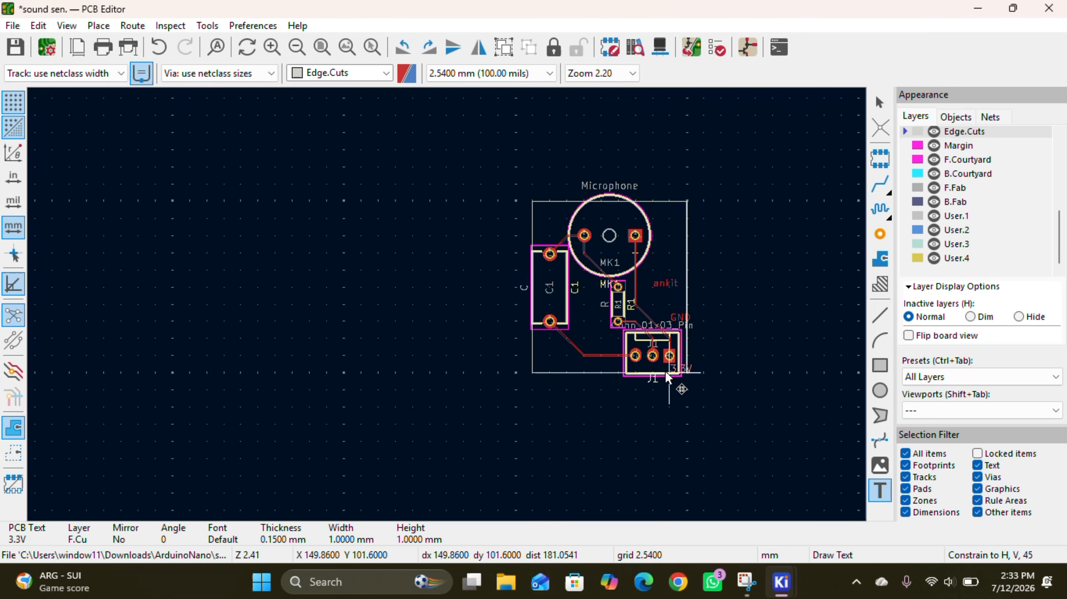
{"action": "left_click", "coordinate": [645, 316]}
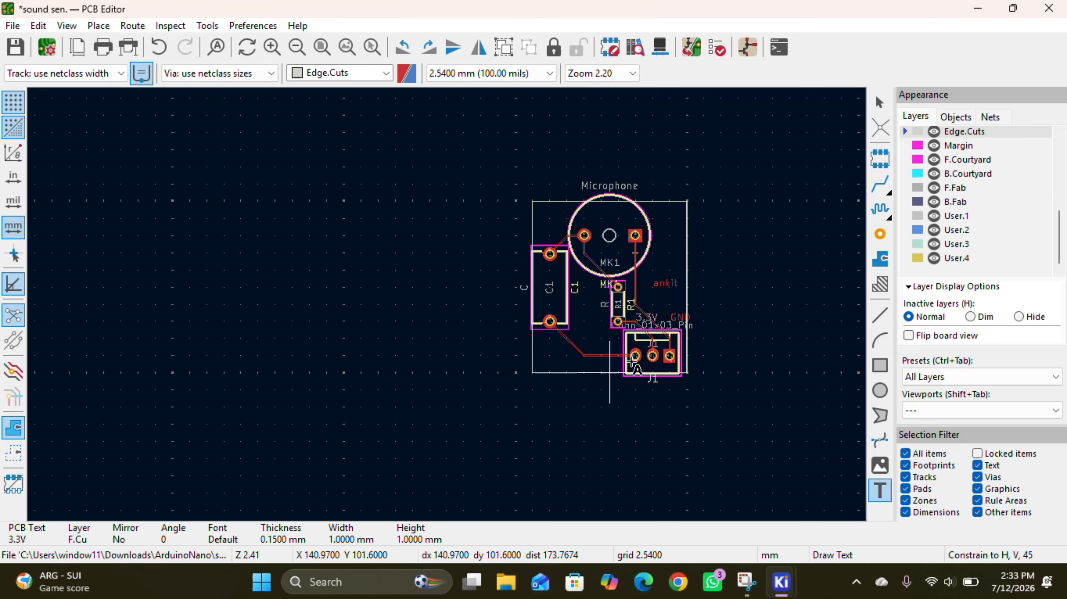
Add the text "ADC" on the F.Cu layer and place it just left of connector J1, near the board's lower edge
{"action": "left_click", "coordinate": [806, 372]}
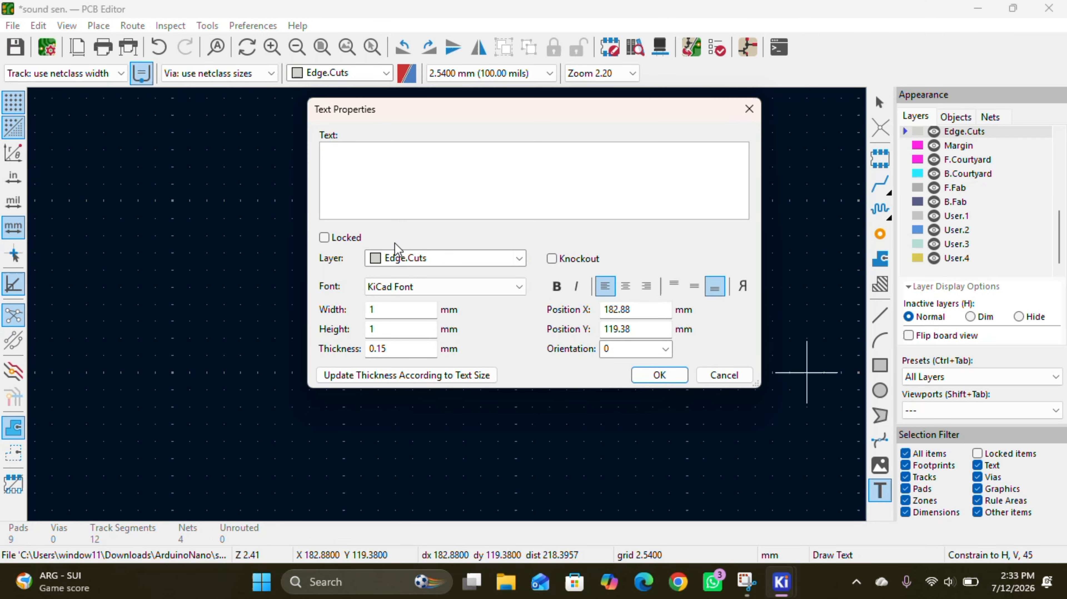
{"action": "type", "text": "ADC"}
{"action": "left_click", "coordinate": [519, 259]}
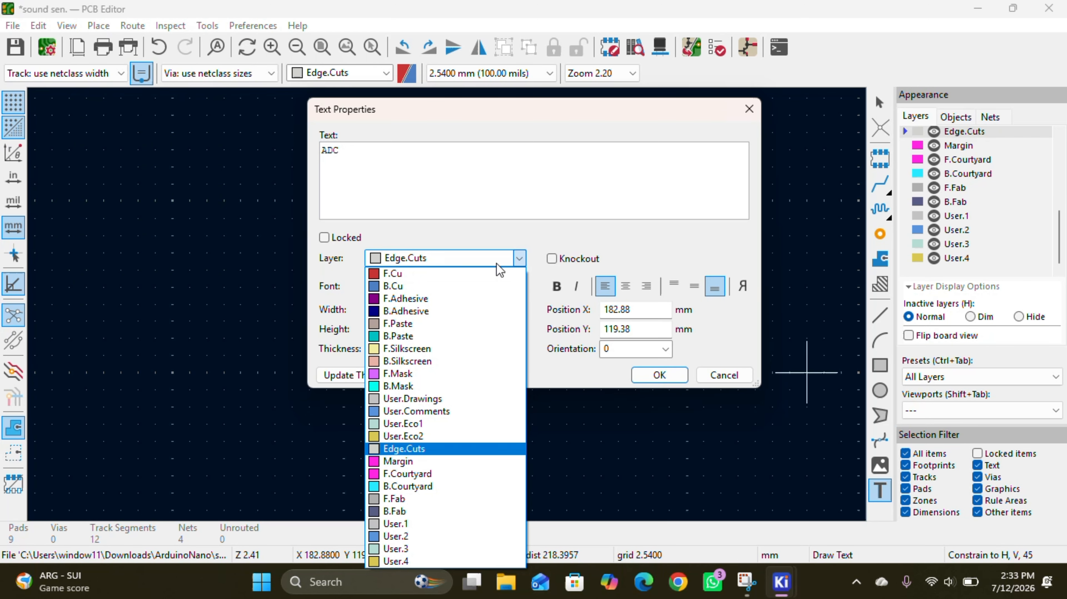
{"action": "left_click", "coordinate": [495, 280]}
{"action": "left_click", "coordinate": [669, 374]}
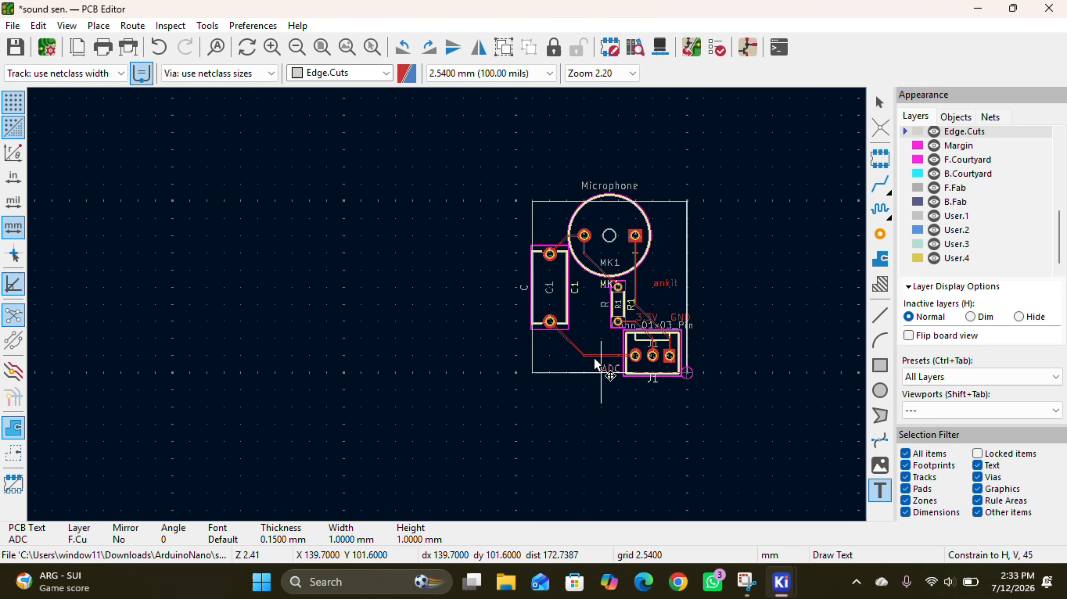
{"action": "left_click", "coordinate": [597, 360]}
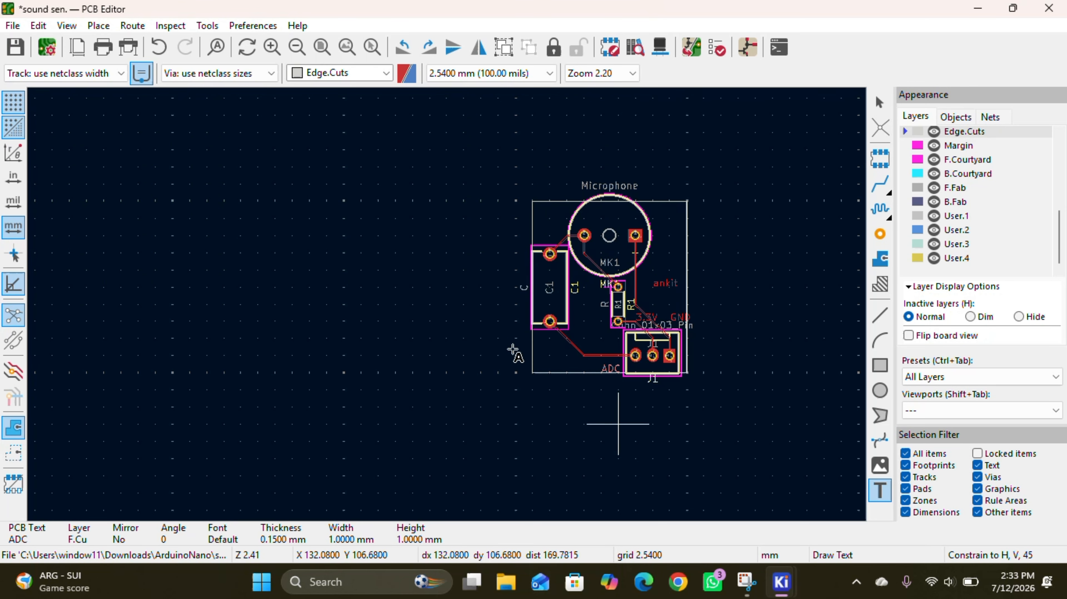
Inspect the board in the 3D viewer from several angles, checking the components, tracks and the GND, 3.3V and ADC labels, and close the viewer
{"action": "left_click", "coordinate": [660, 47]}
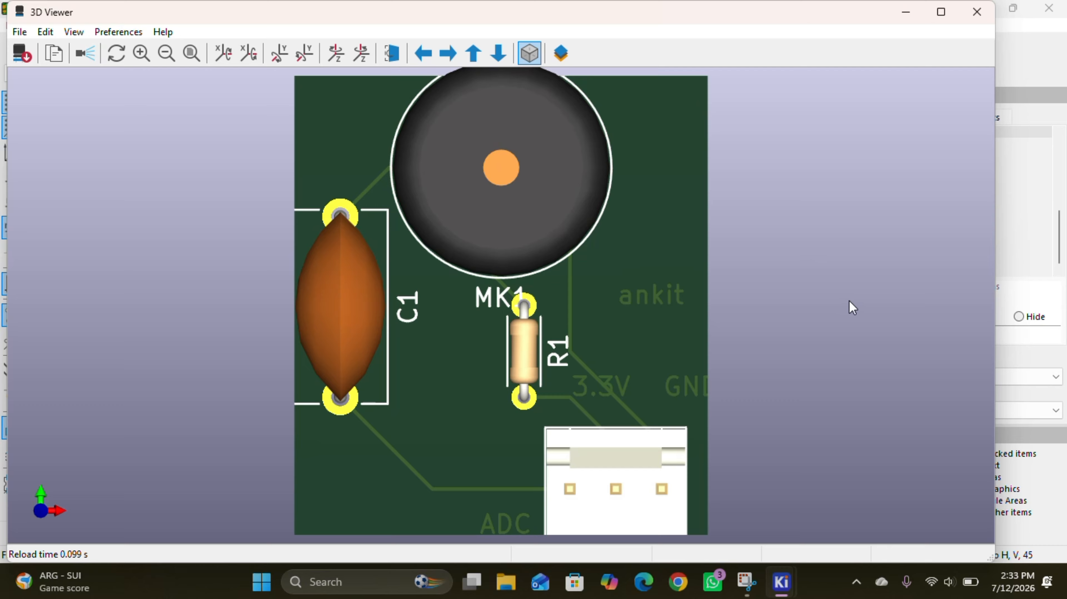
{"action": "left_click_drag", "start_coordinate": [849, 301], "coordinate": [786, 319]}
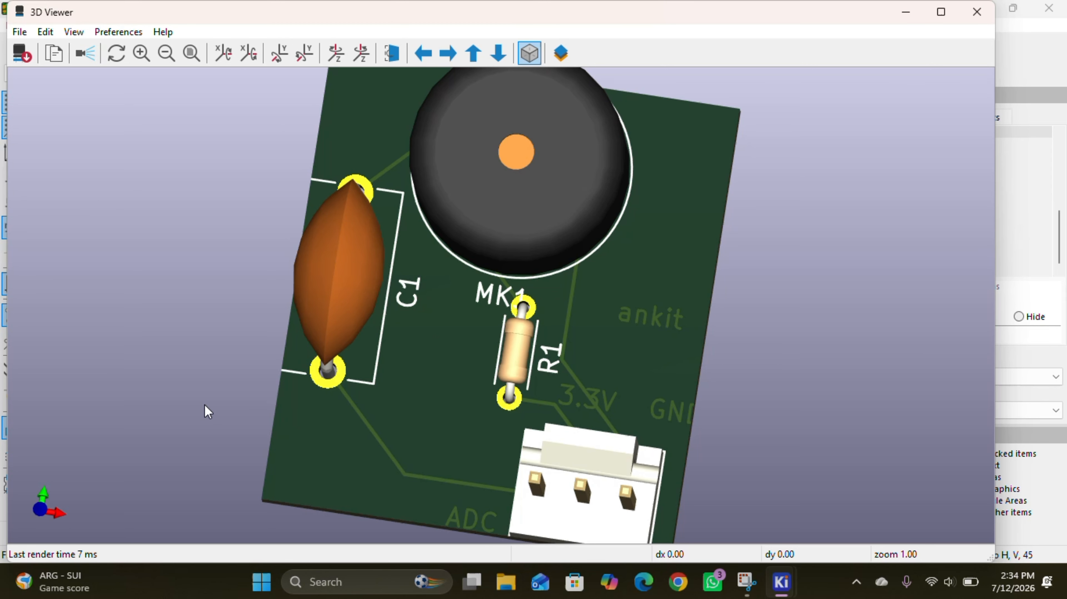
{"action": "left_click_drag", "start_coordinate": [205, 412], "coordinate": [240, 438]}
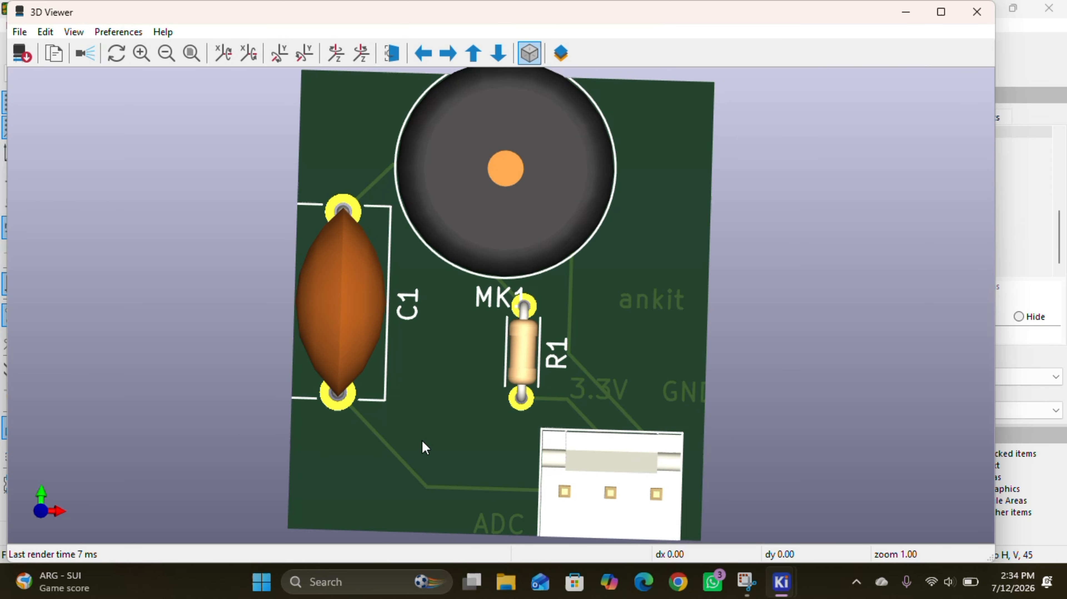
{"action": "left_click_drag", "start_coordinate": [422, 442], "coordinate": [446, 347]}
{"action": "left_click_drag", "start_coordinate": [558, 403], "coordinate": [571, 470]}
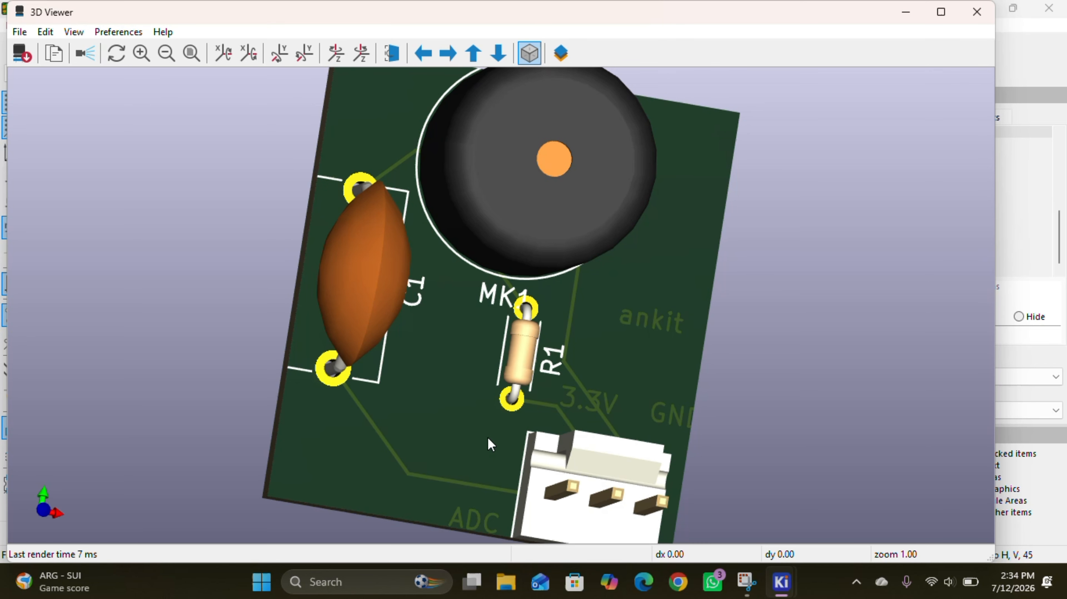
{"action": "left_click_drag", "start_coordinate": [493, 440], "coordinate": [507, 395]}
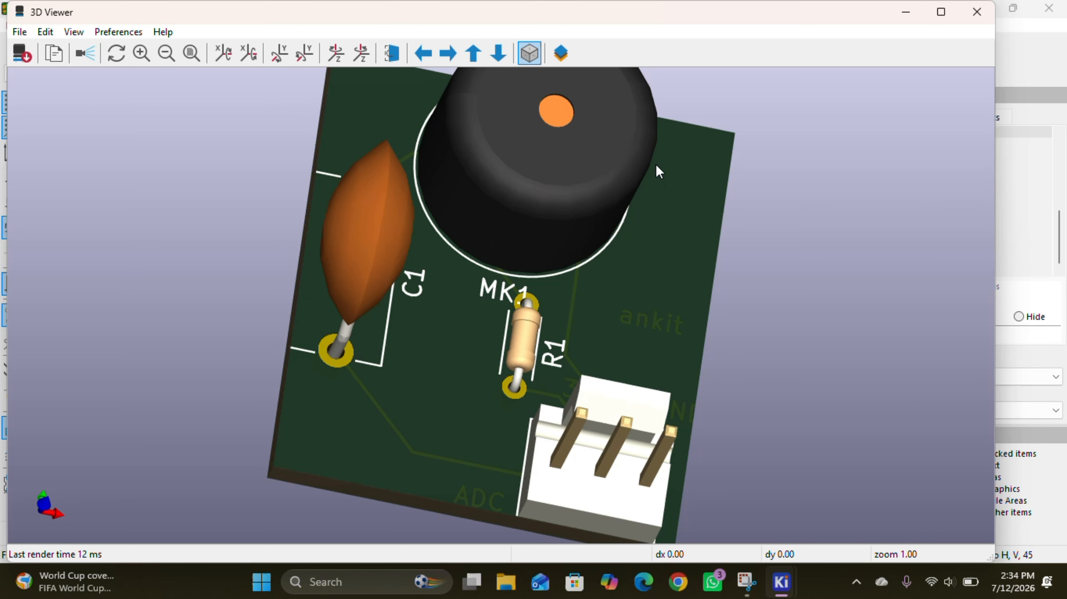
{"action": "left_click_drag", "start_coordinate": [659, 170], "coordinate": [476, 173]}
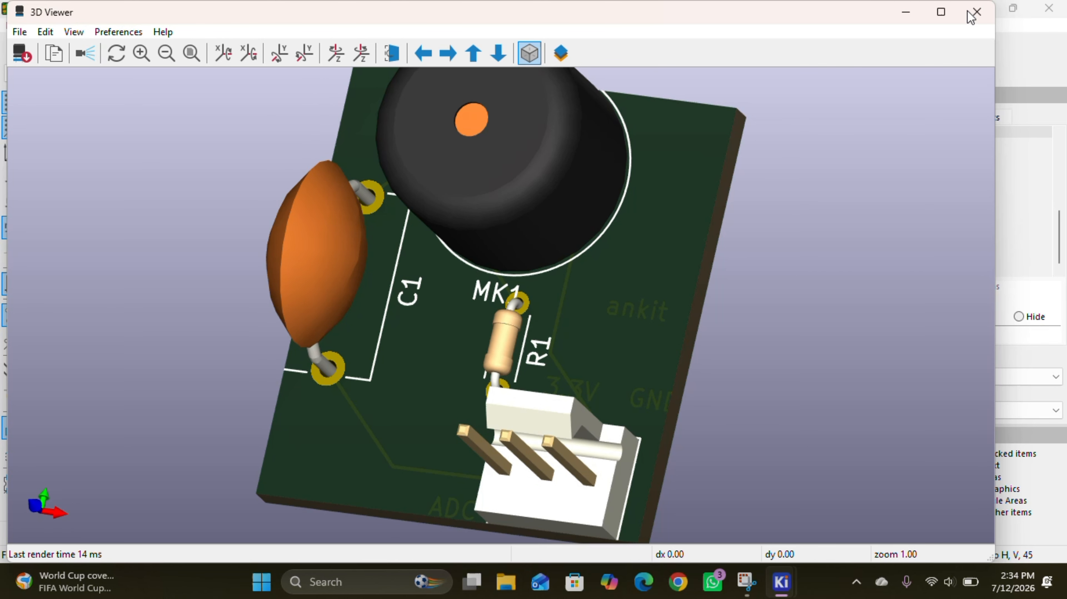
{"action": "left_click", "coordinate": [972, 14]}
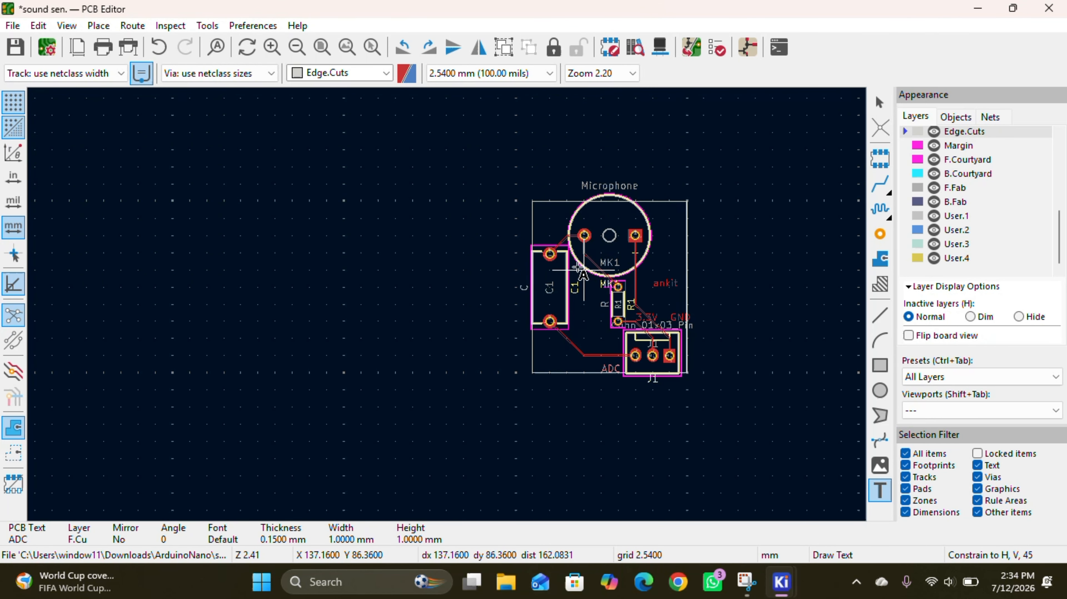
{"action": "left_click", "coordinate": [767, 252]}
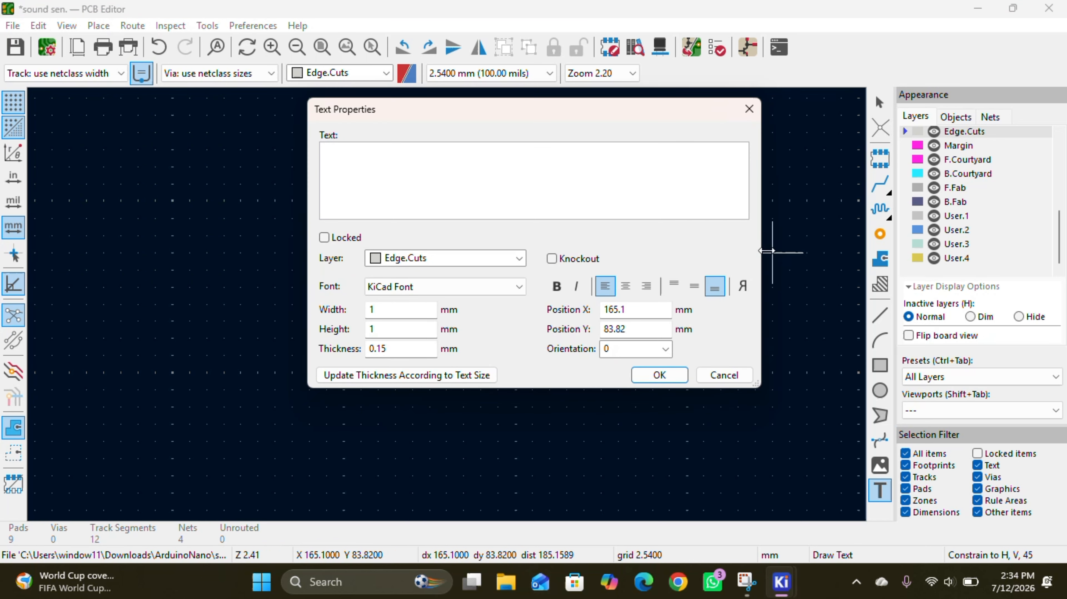
{"action": "left_click", "coordinate": [749, 109]}
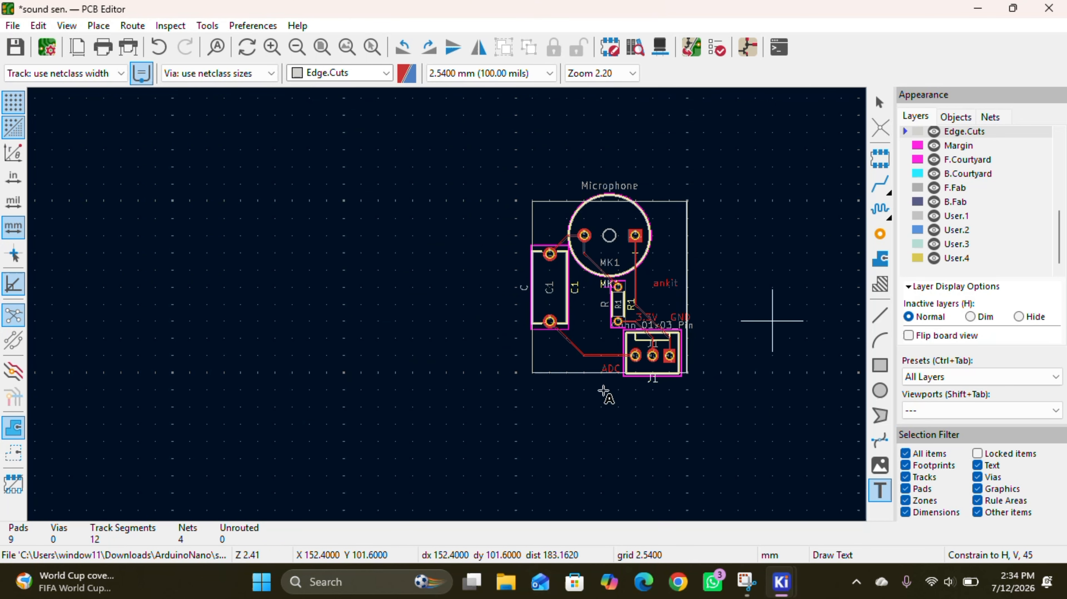